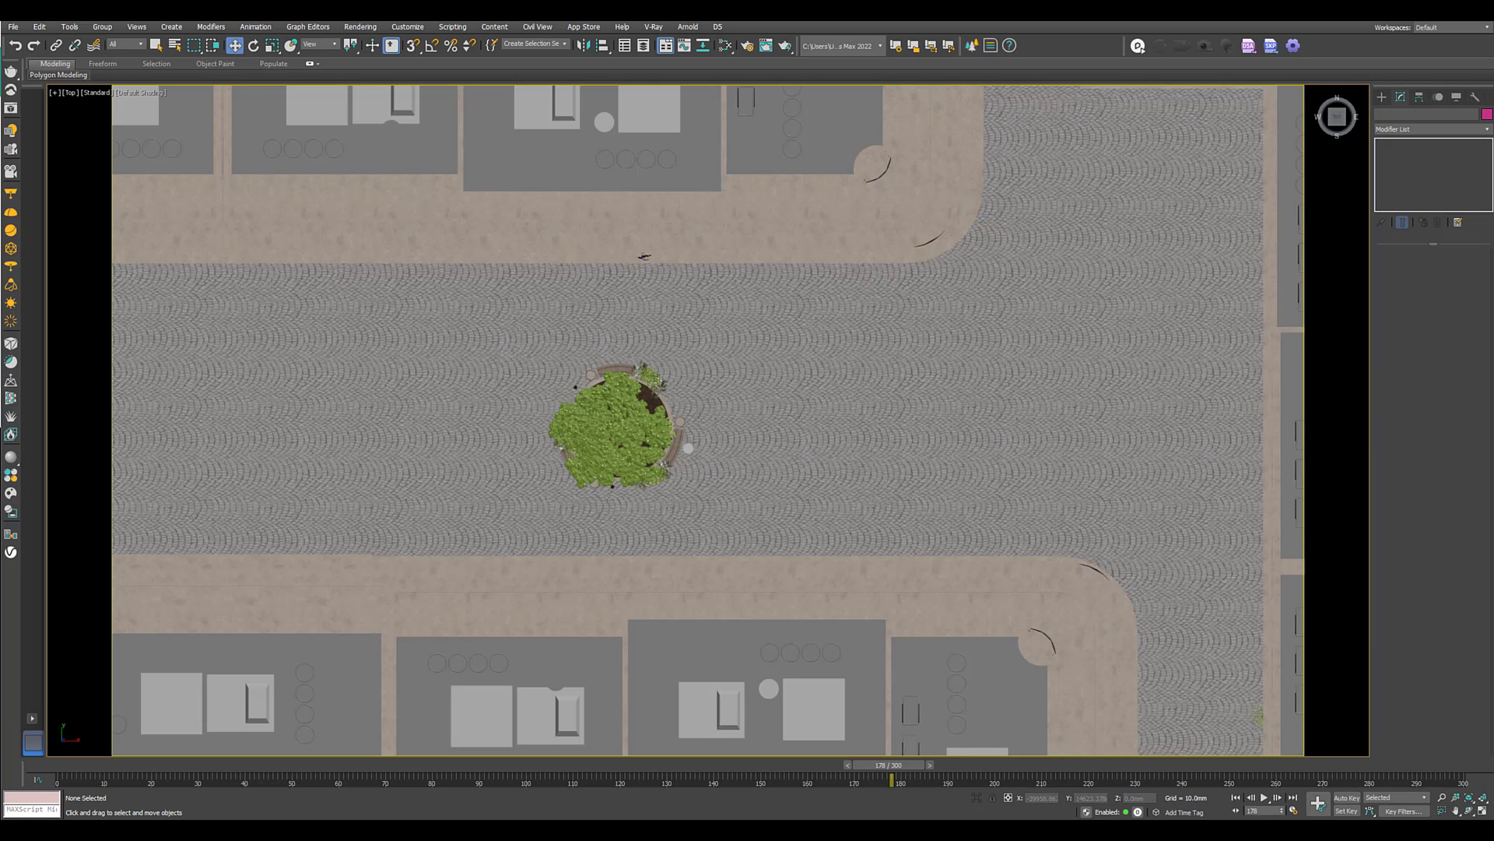
Merge all objects from 2019_Lamborghini_Urus_vray.max into the street scene.
middle_click_drag(926, 424, 766, 418)
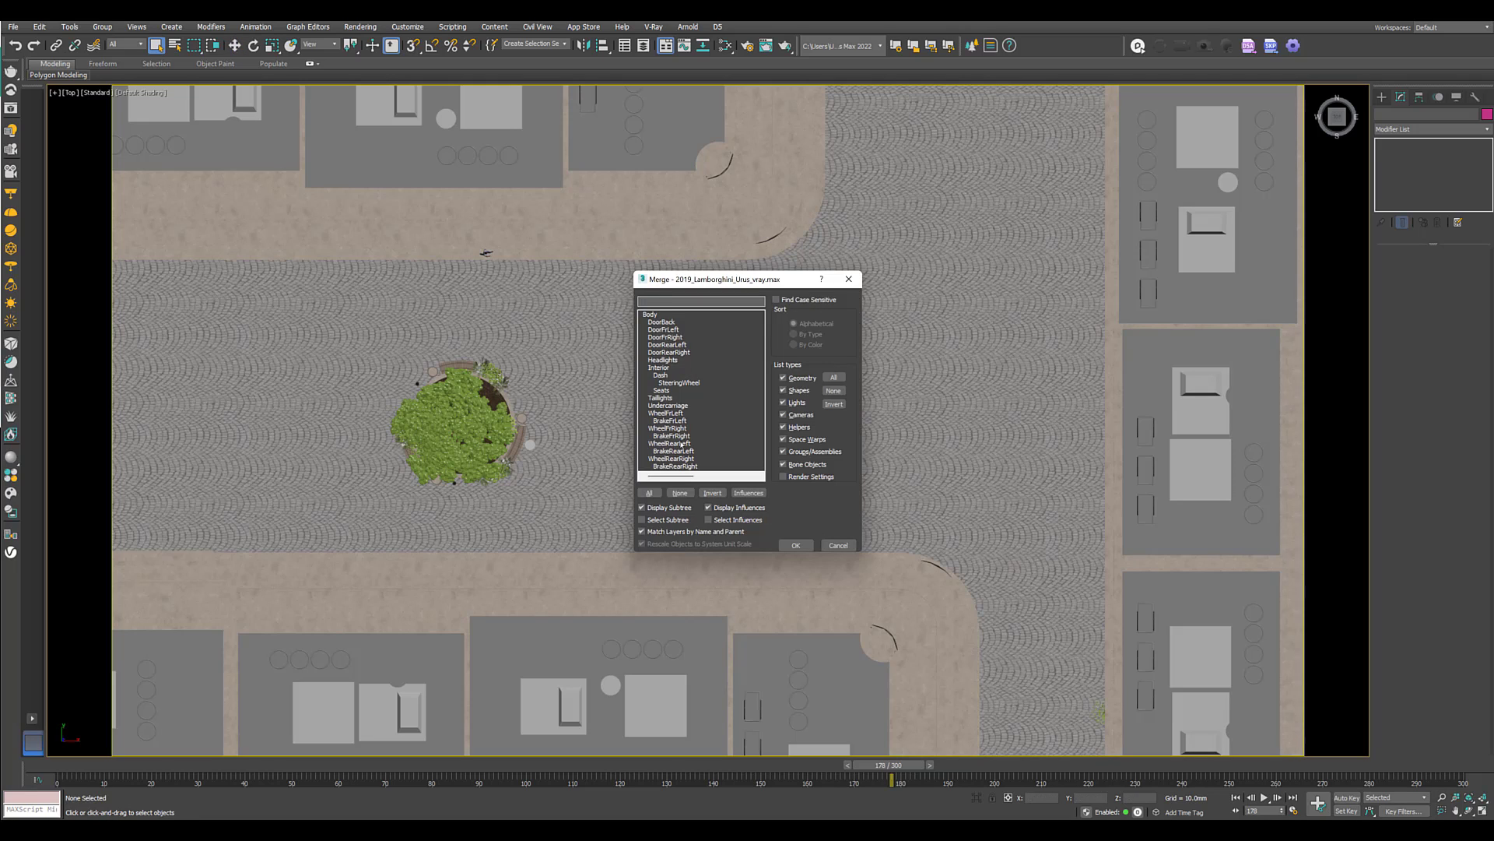
left_click(649, 493)
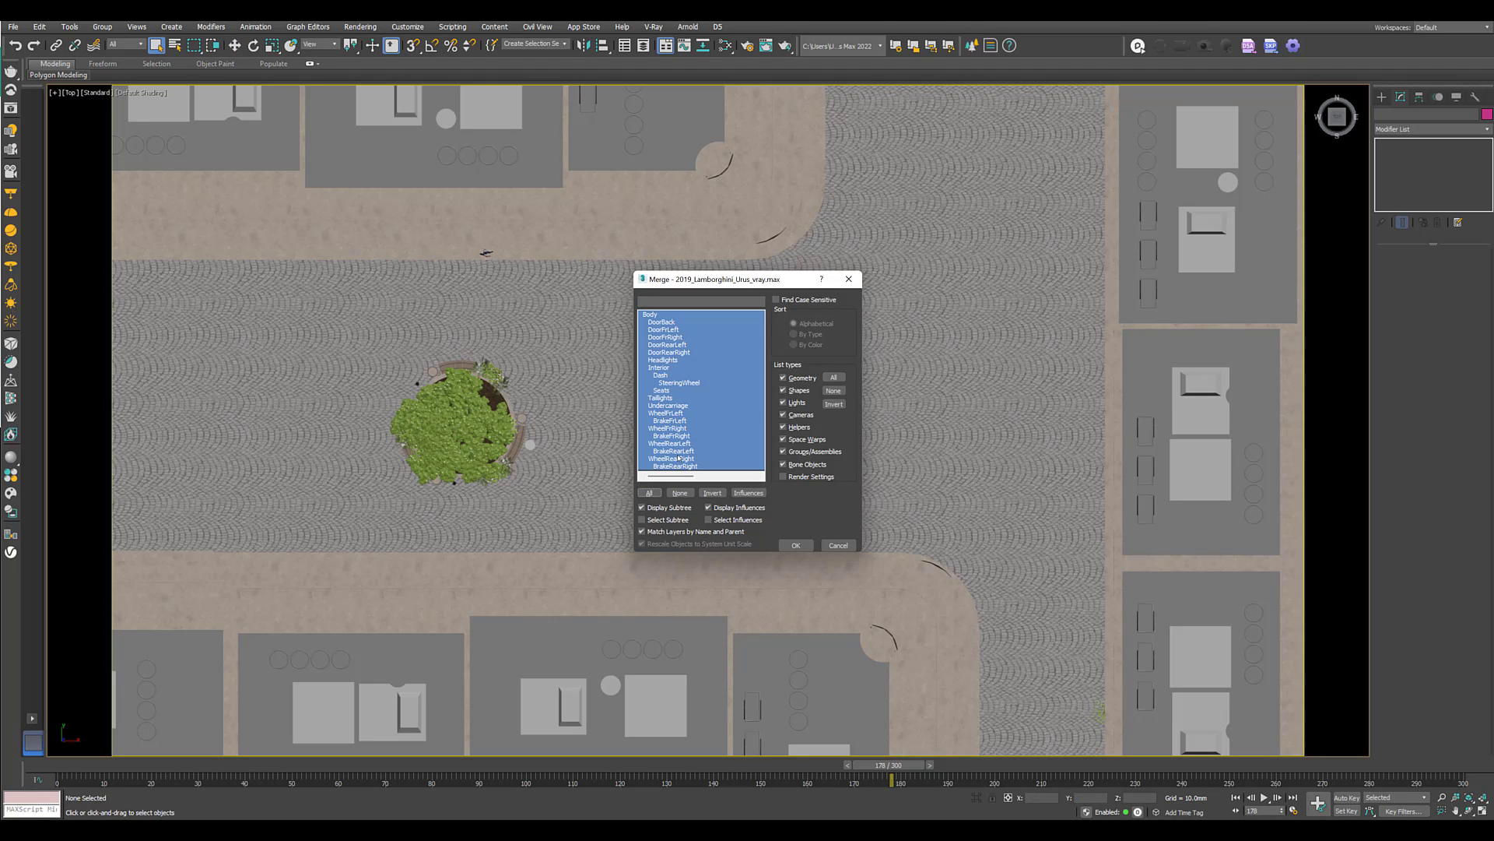
left_click(795, 545)
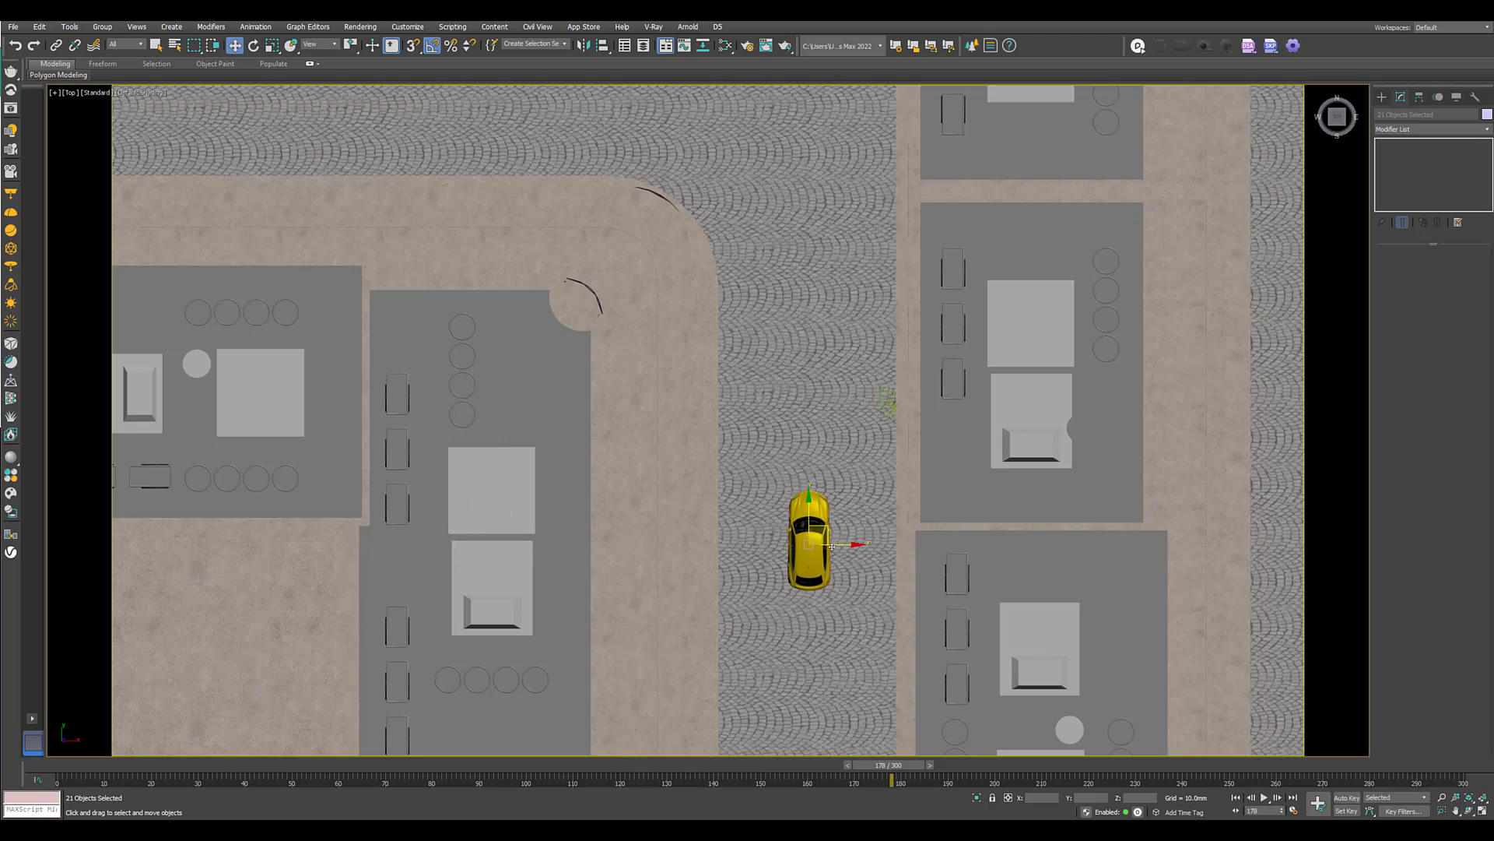
Isolate the merged yellow car and frame it in the top view.
scroll(831, 545, "up", 5)
key("p")
middle_click_drag(832, 544, 852, 449, "alt")
scroll(773, 447, "up", 3)
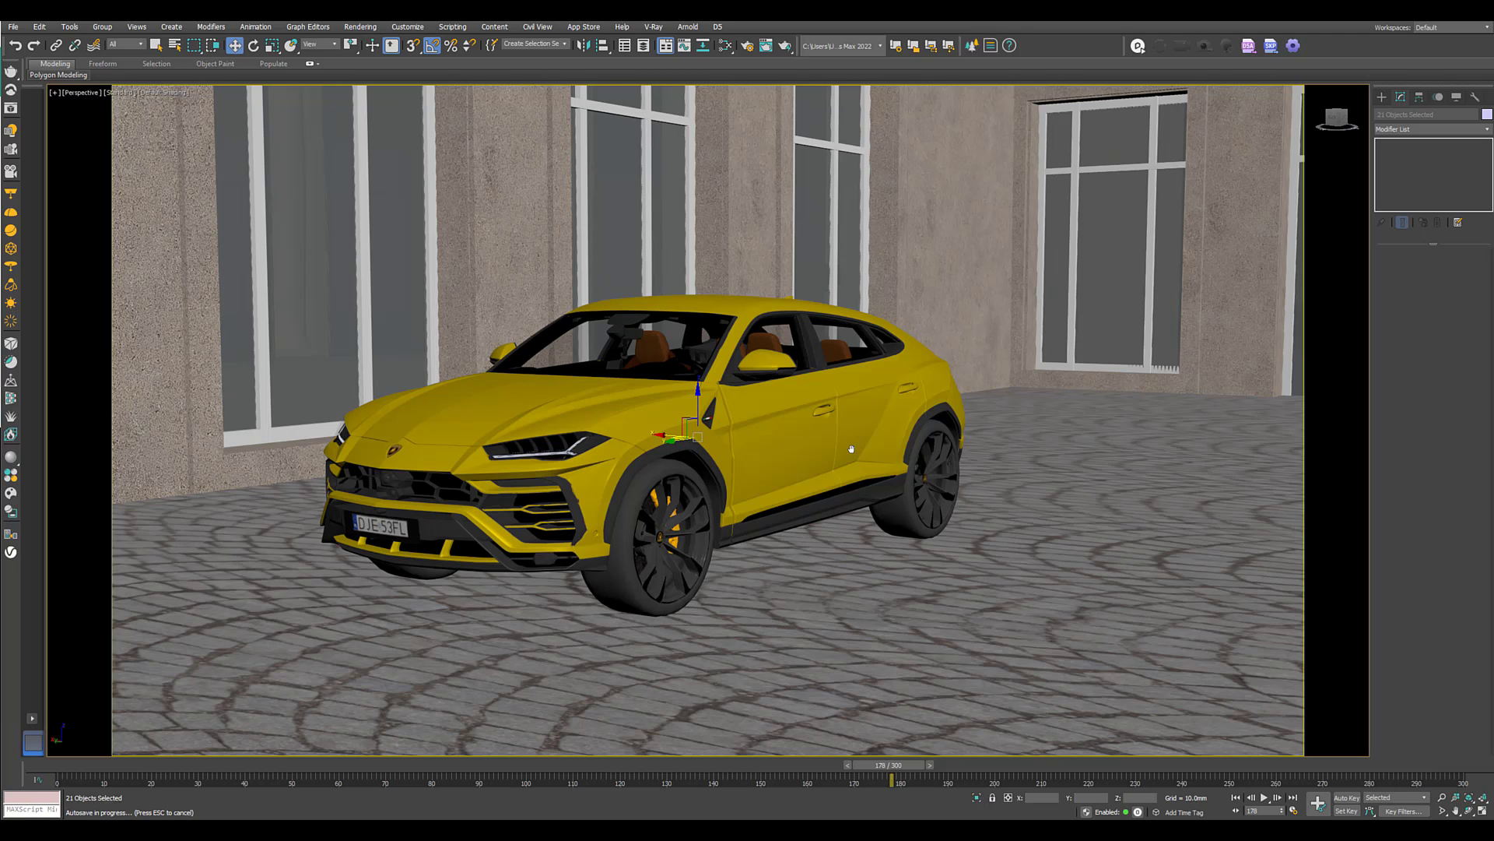
middle_click_drag(850, 449, 920, 493, "alt")
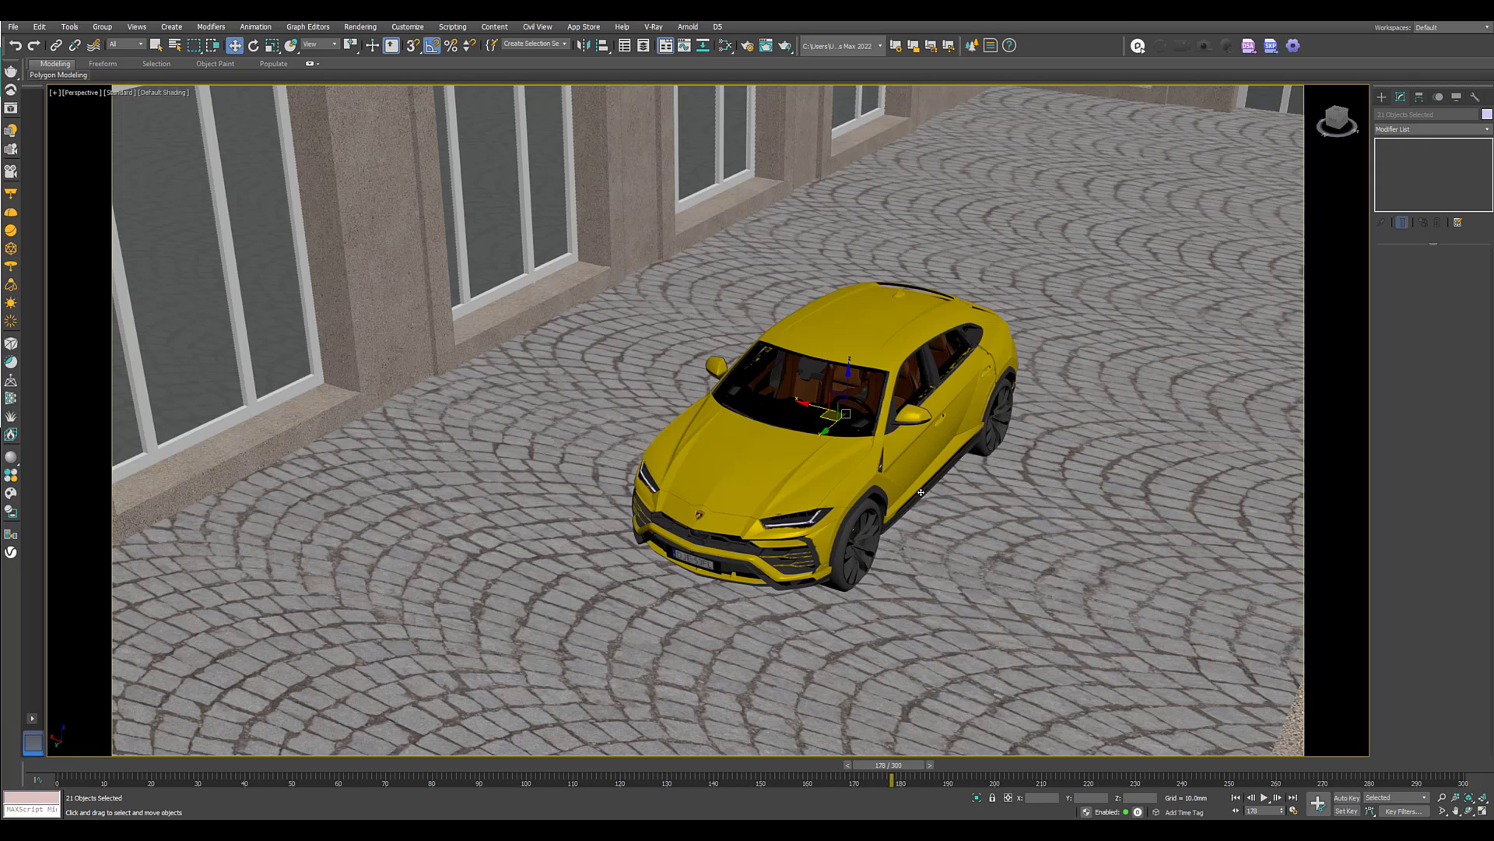
key("alt+q")
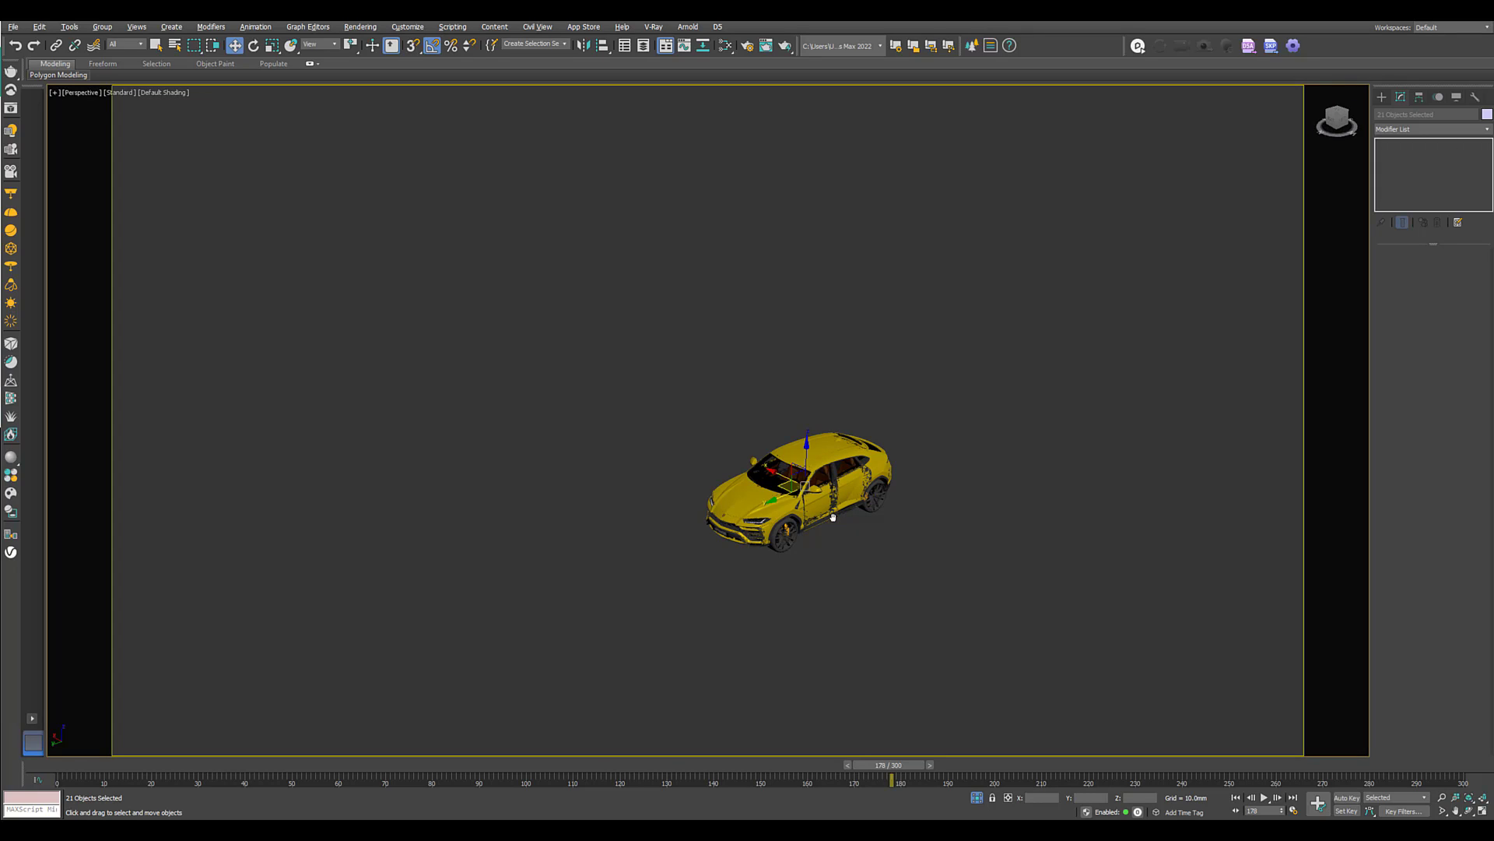
key("t")
key("z")
scroll(817, 471, "down", 5)
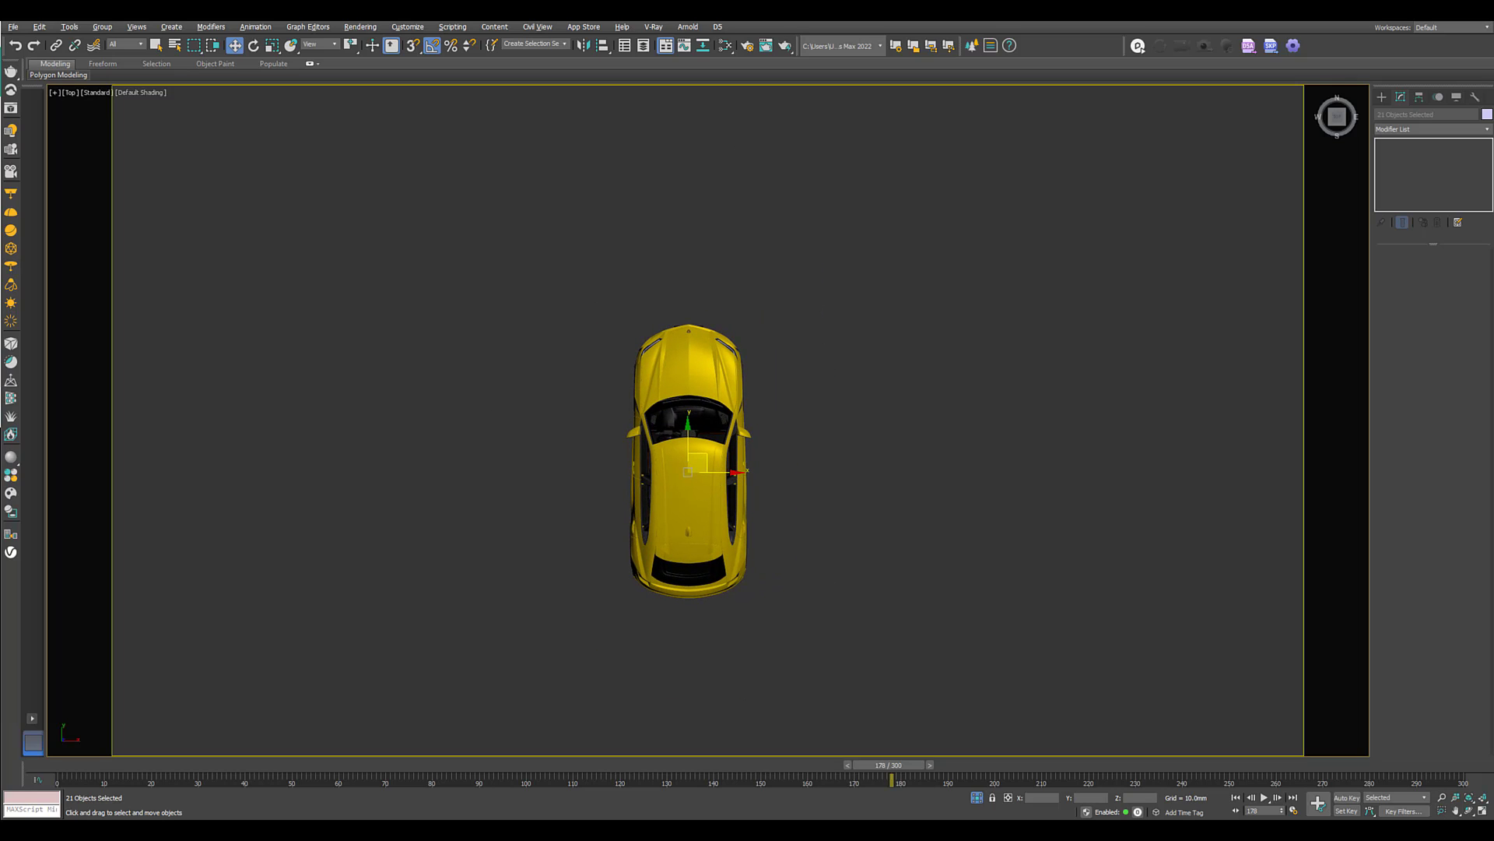
Turn off the safe frame and add a car rig controller beside the isolated car.
key("shift+f")
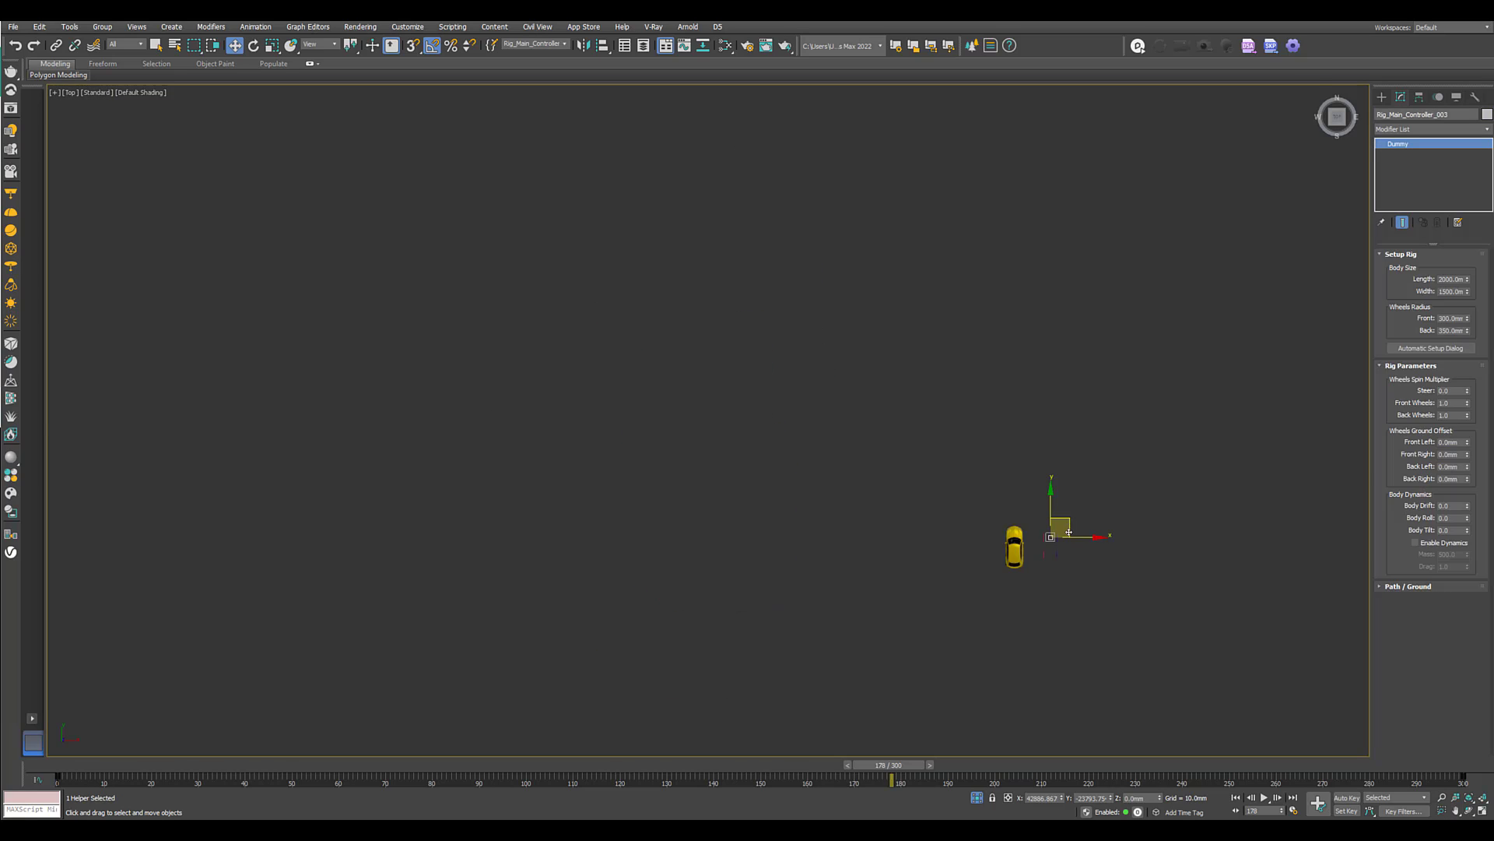
key("z")
scroll(899, 458, "down", 4)
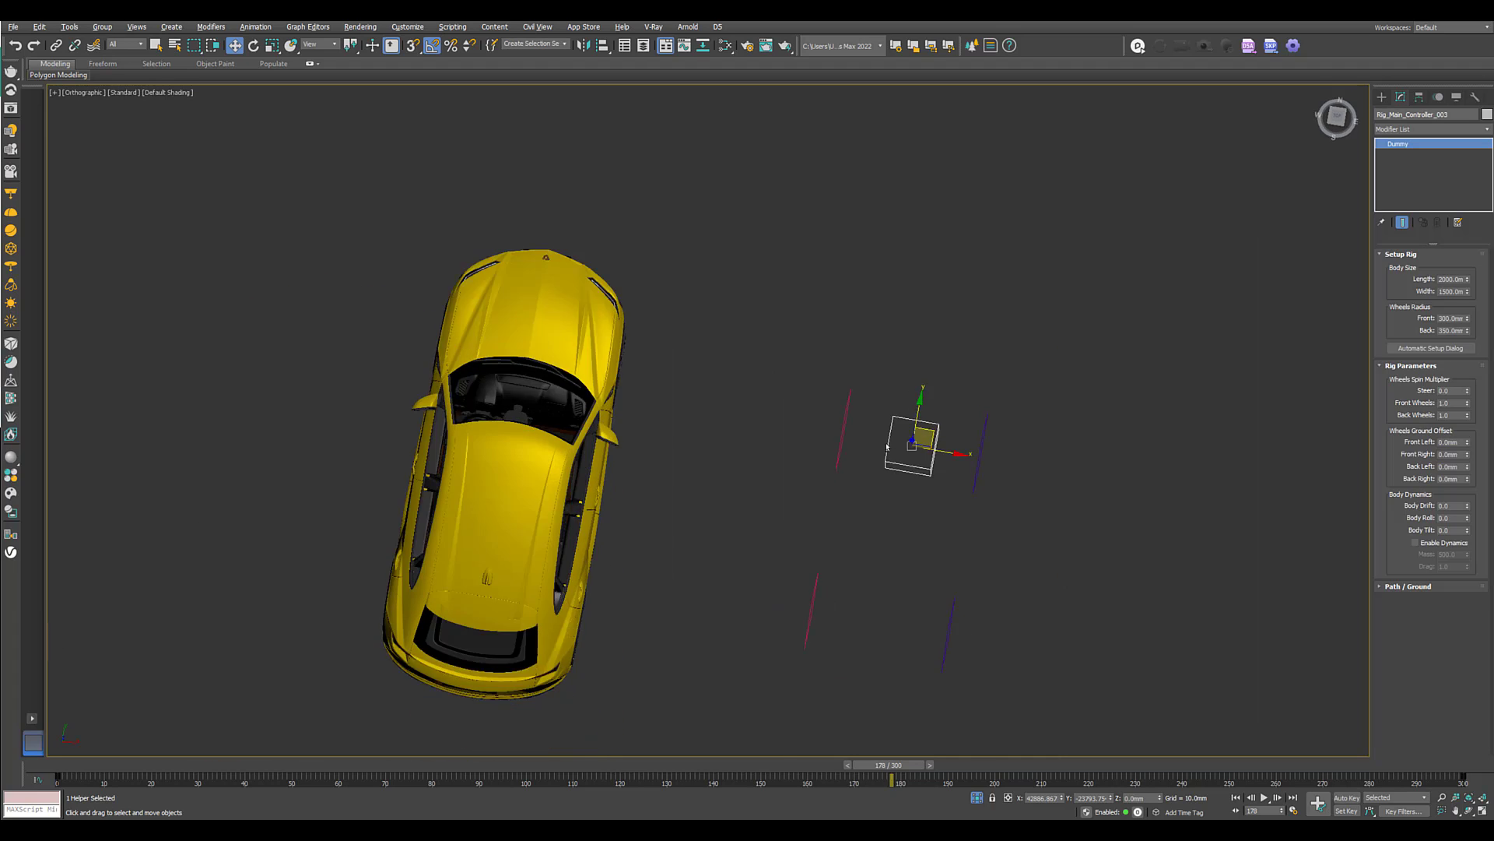
middle_click_drag(900, 459, 869, 412, "alt")
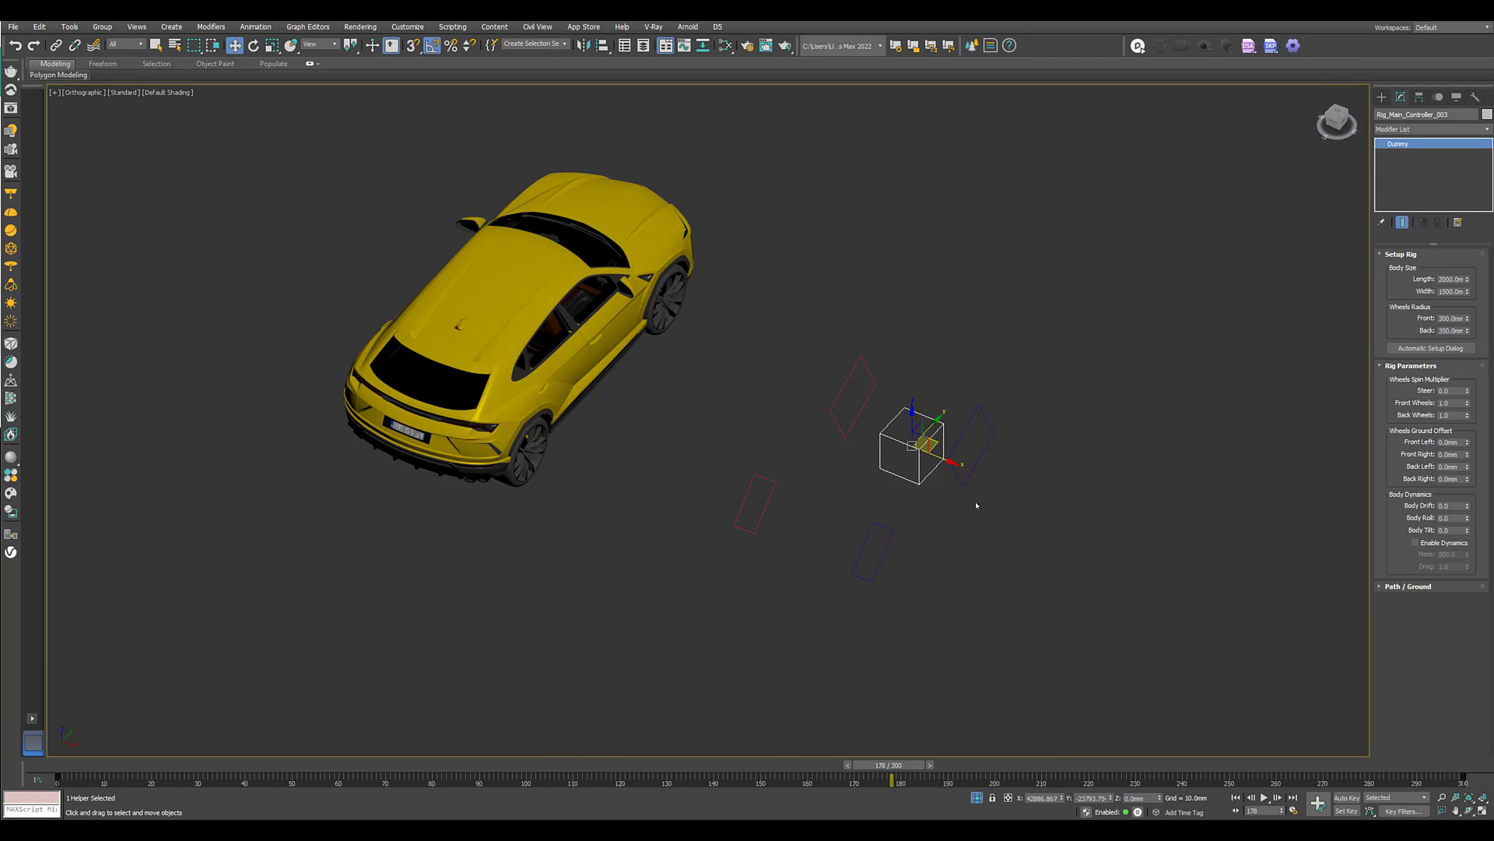
key("p")
middle_click_drag(976, 505, 1098, 510, "alt")
key("t")
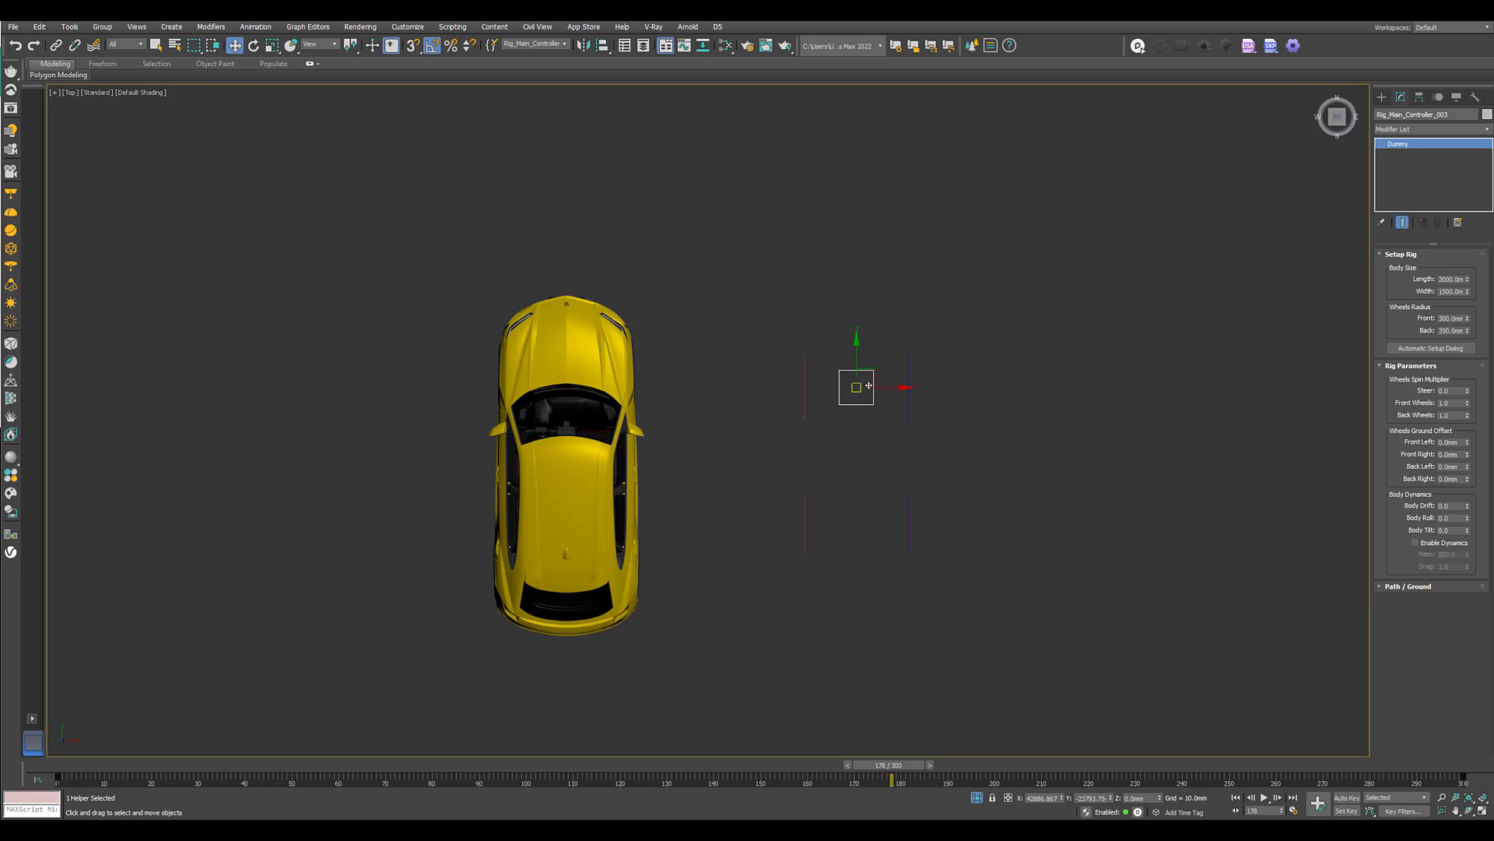
Rotate the rig controller half a turn and place it beside the rear of the car.
key("F3")
left_click_drag(875, 370, 747, 401)
key("F3")
key("e")
middle_click_drag(746, 402, 826, 467, "alt")
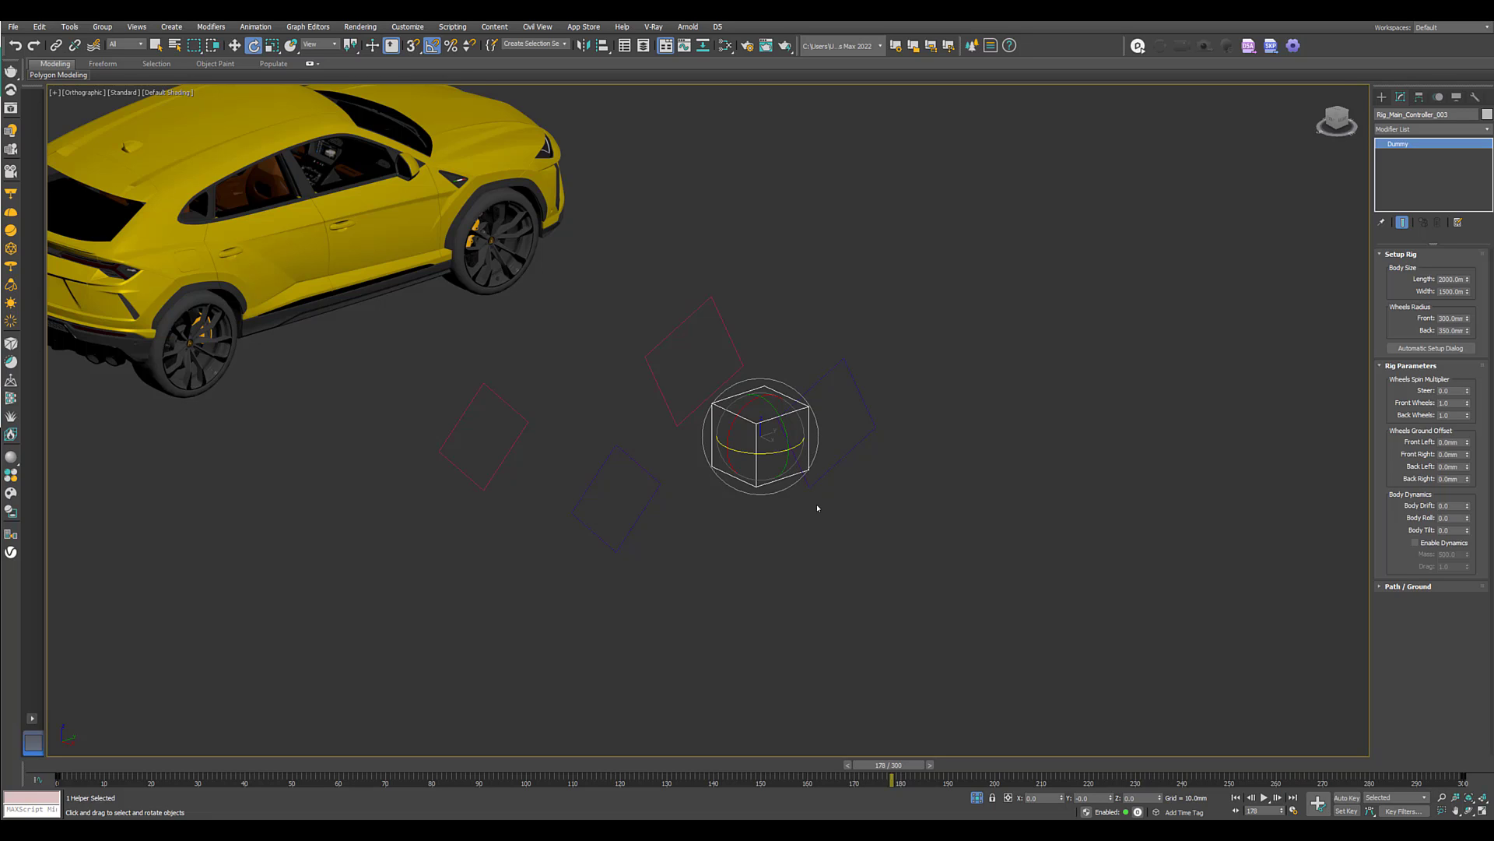
key("t")
scroll(810, 484, "down", 5)
middle_click_drag(786, 478, 743, 404)
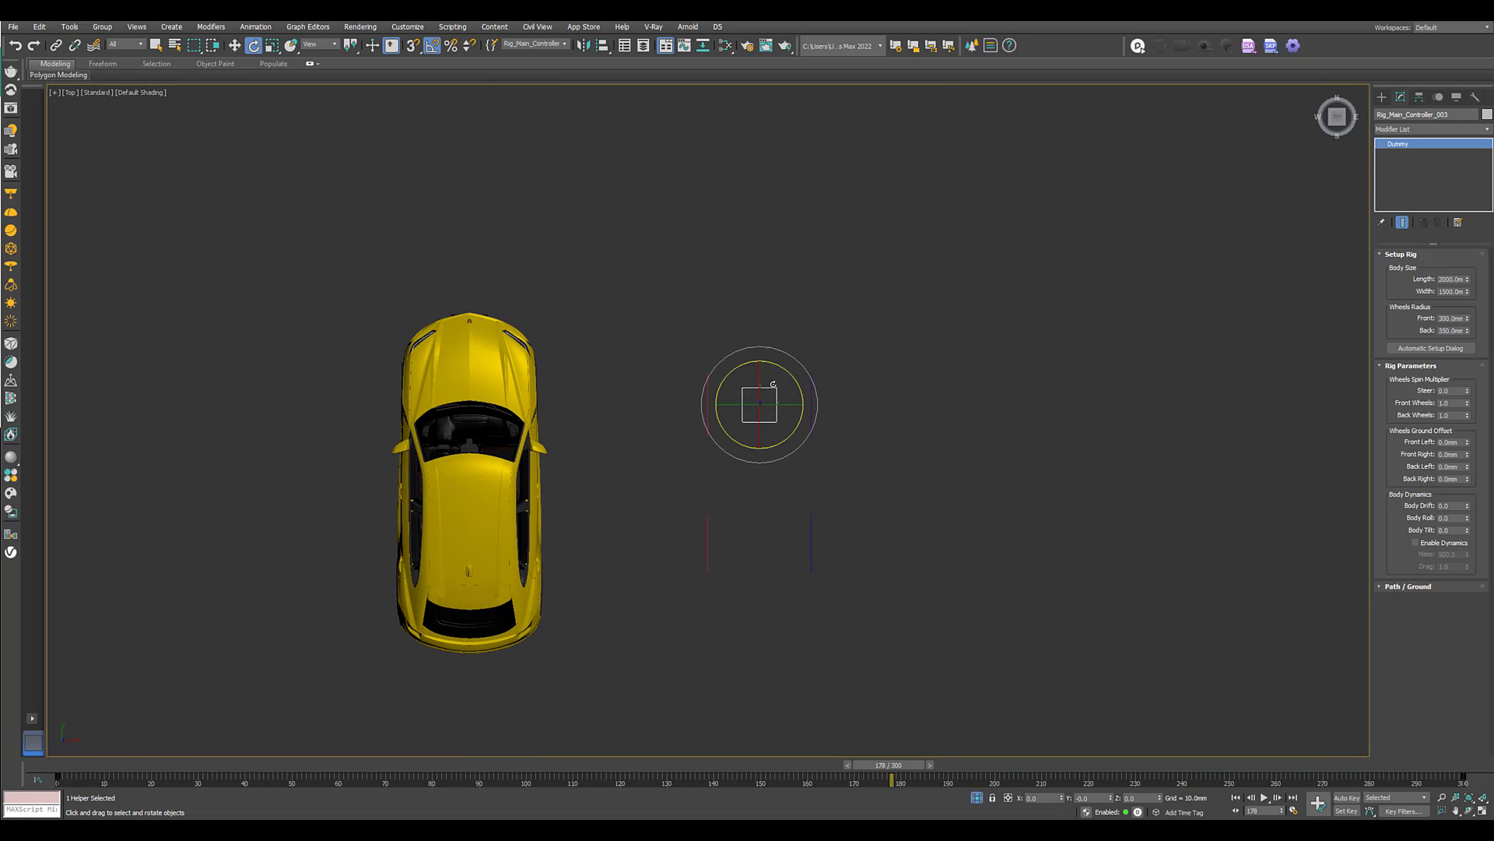
left_click_drag(791, 373, 649, 548)
key("w")
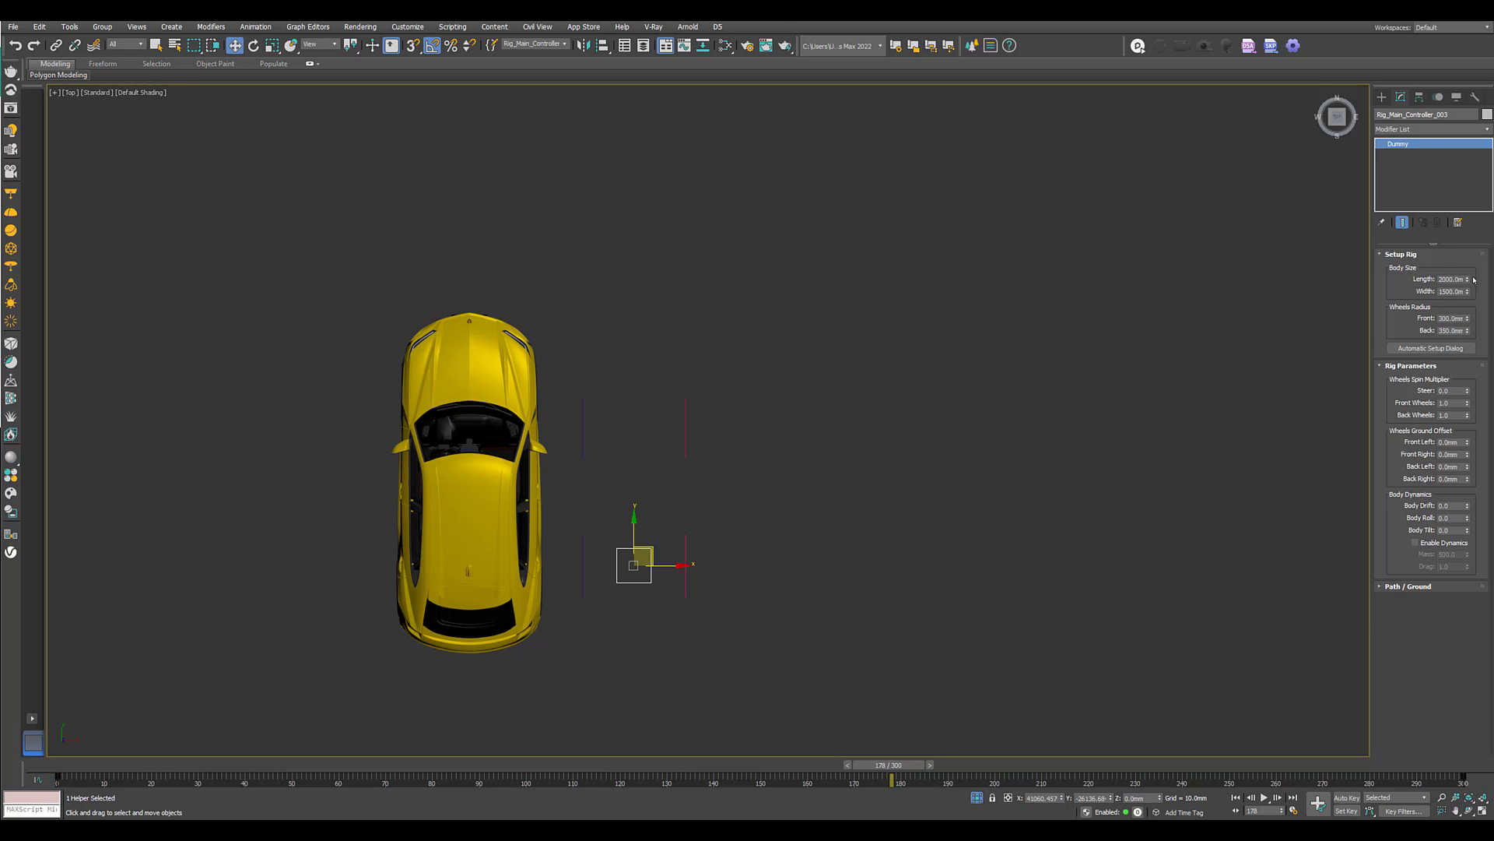
Set the rig's body length to 2920 mm and width to 1600 mm, and check the fit over the car's wheels.
left_click_drag(1469, 280, 1464, 252)
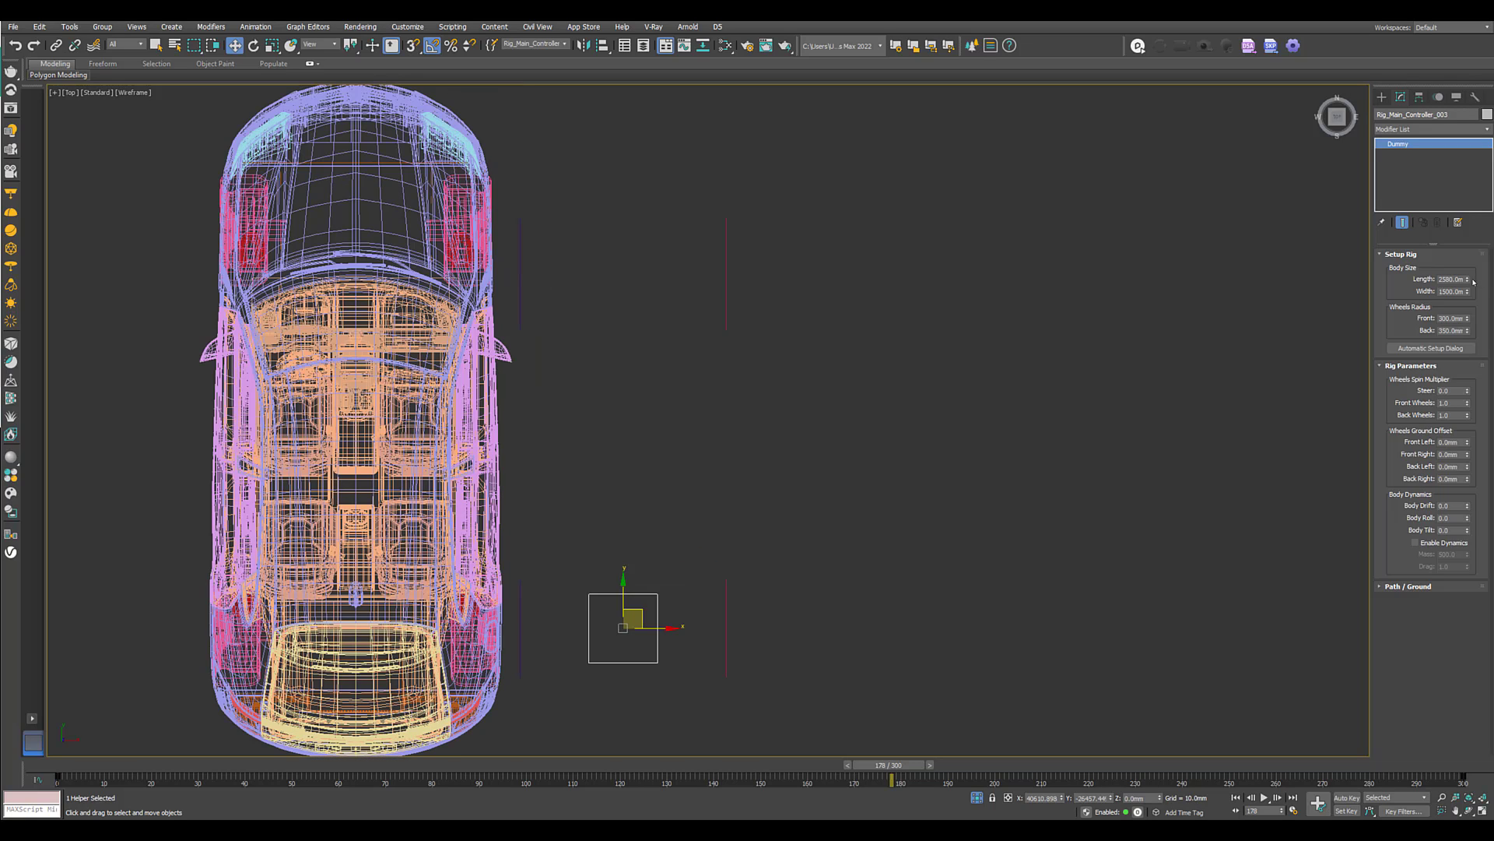
left_click_drag(1471, 281, 1470, 273)
middle_click_drag(717, 459, 901, 423)
left_click_drag(1468, 292, 1469, 286)
middle_click_drag(888, 334, 882, 348)
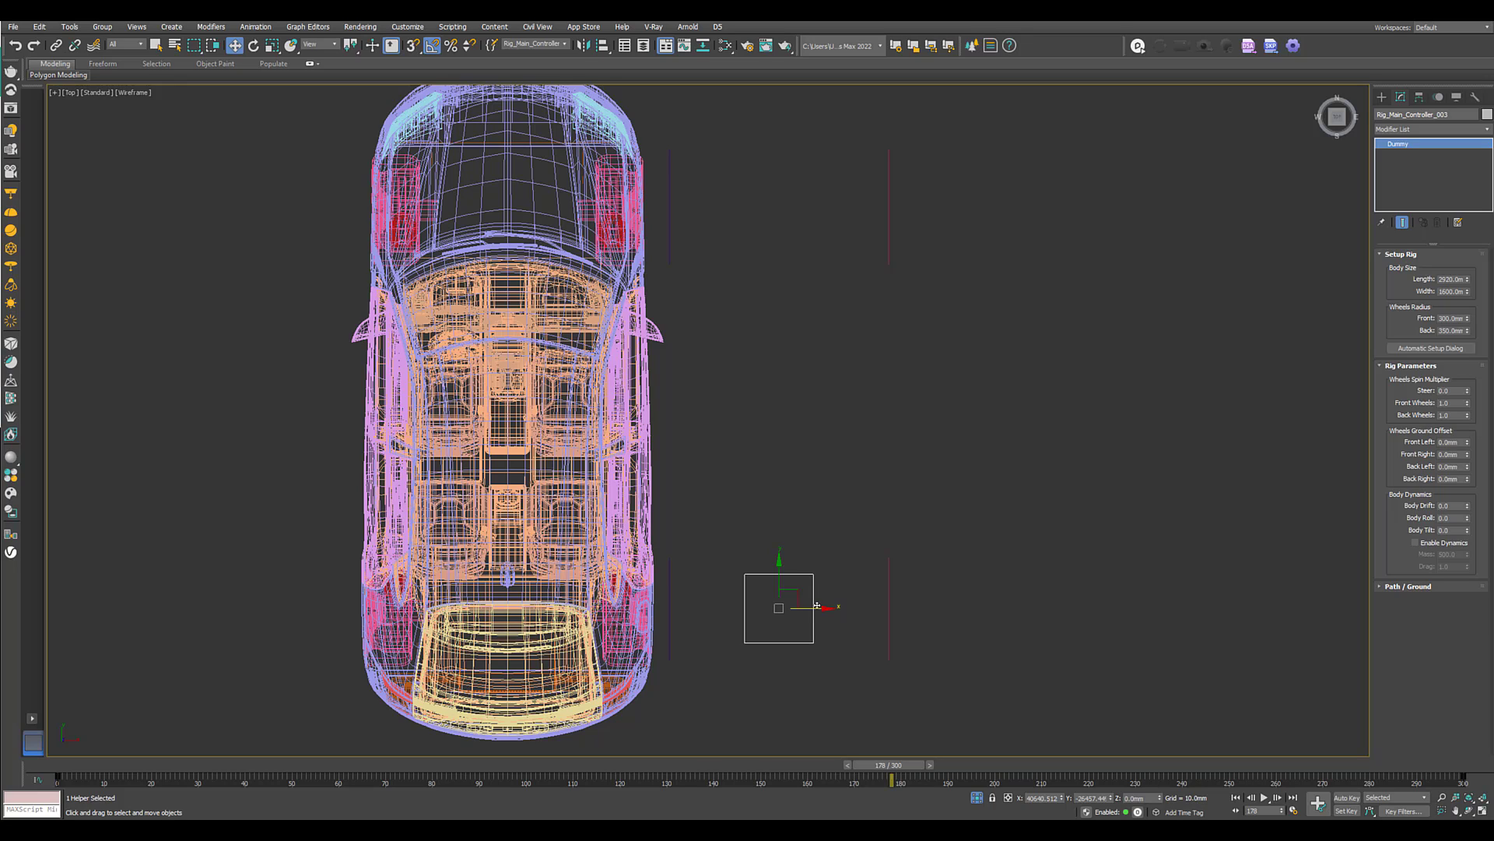
left_click_drag(816, 605, 546, 586)
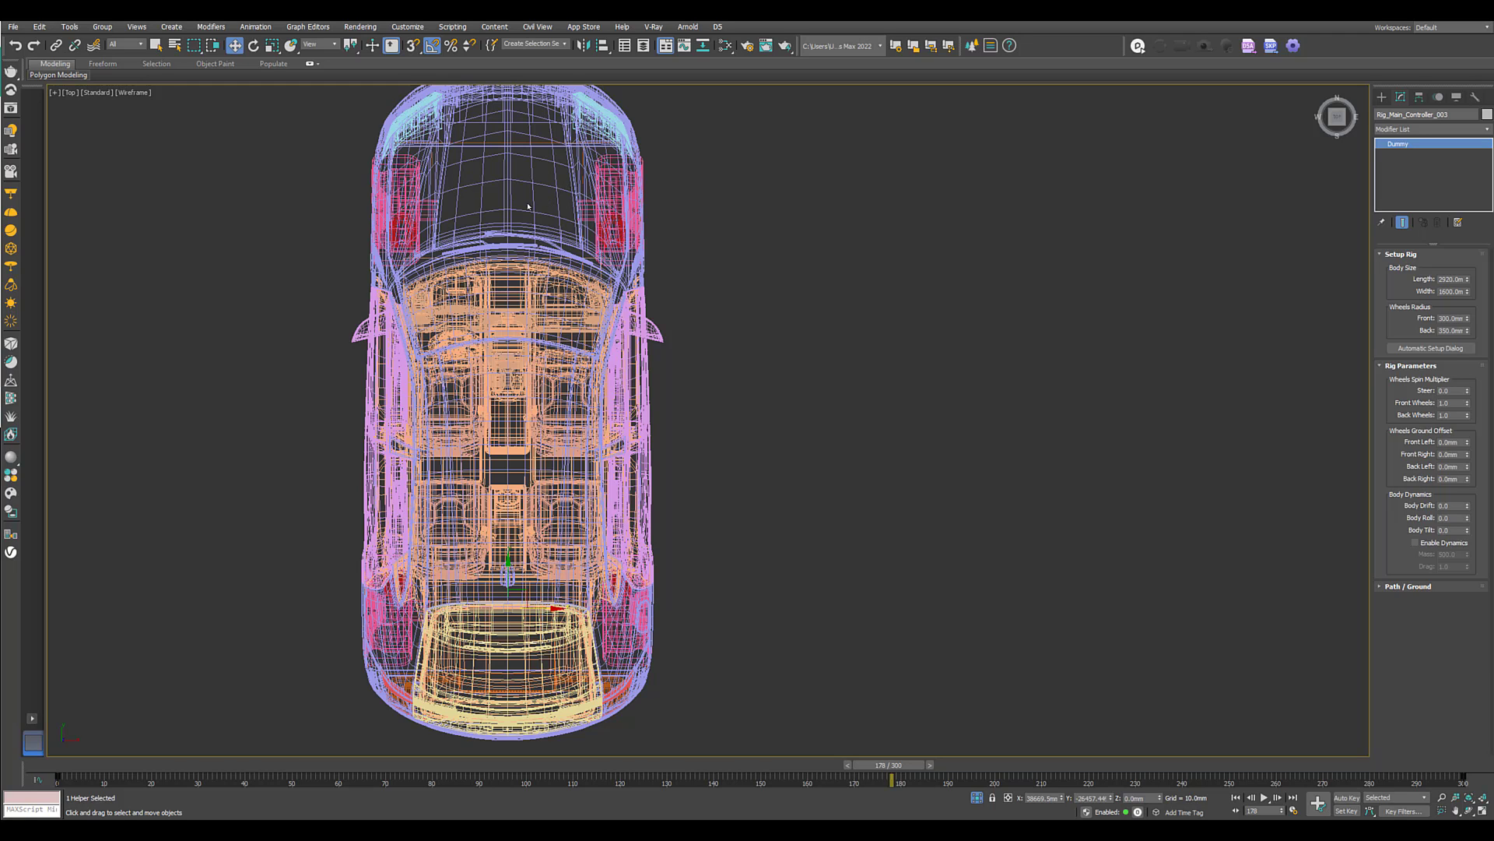
left_click_drag(539, 609, 869, 615)
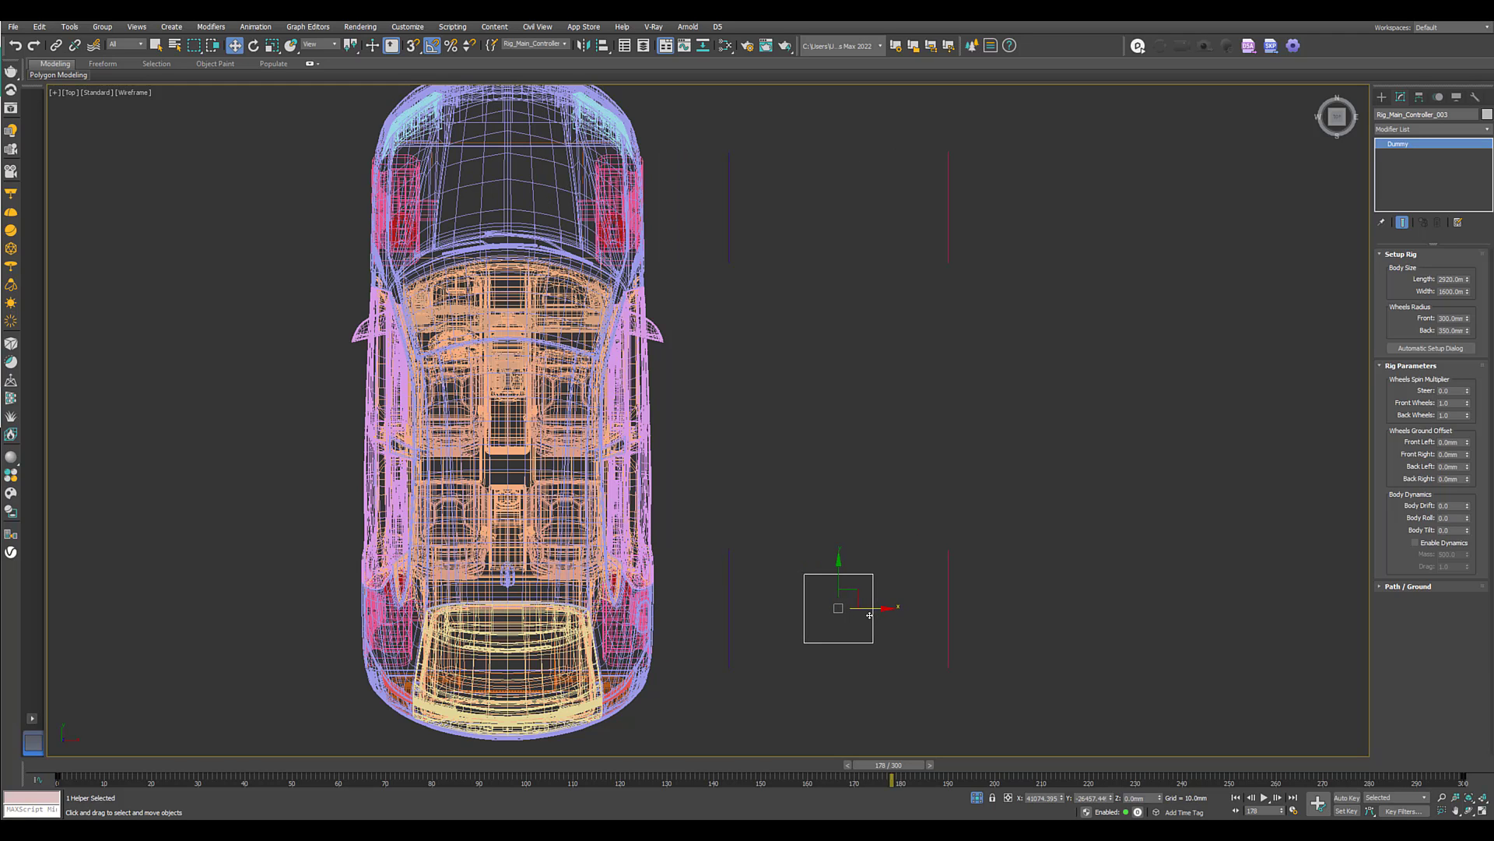
Open the rig's Automatic Setup dialog and move it clear of the car.
middle_click_drag(853, 485, 646, 442, "alt")
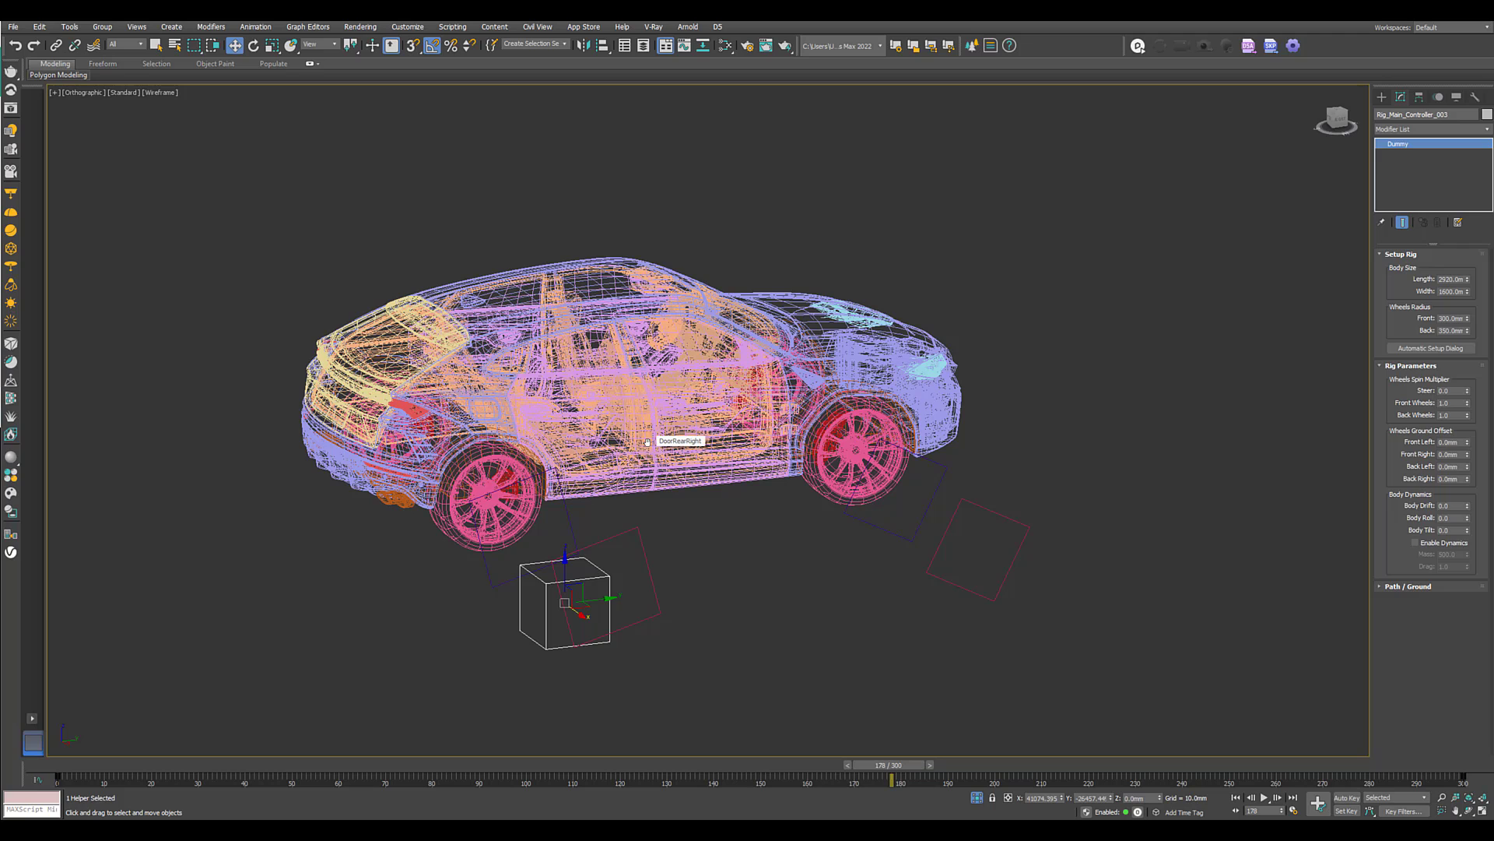
key("p")
middle_click_drag(646, 442, 686, 582, "alt")
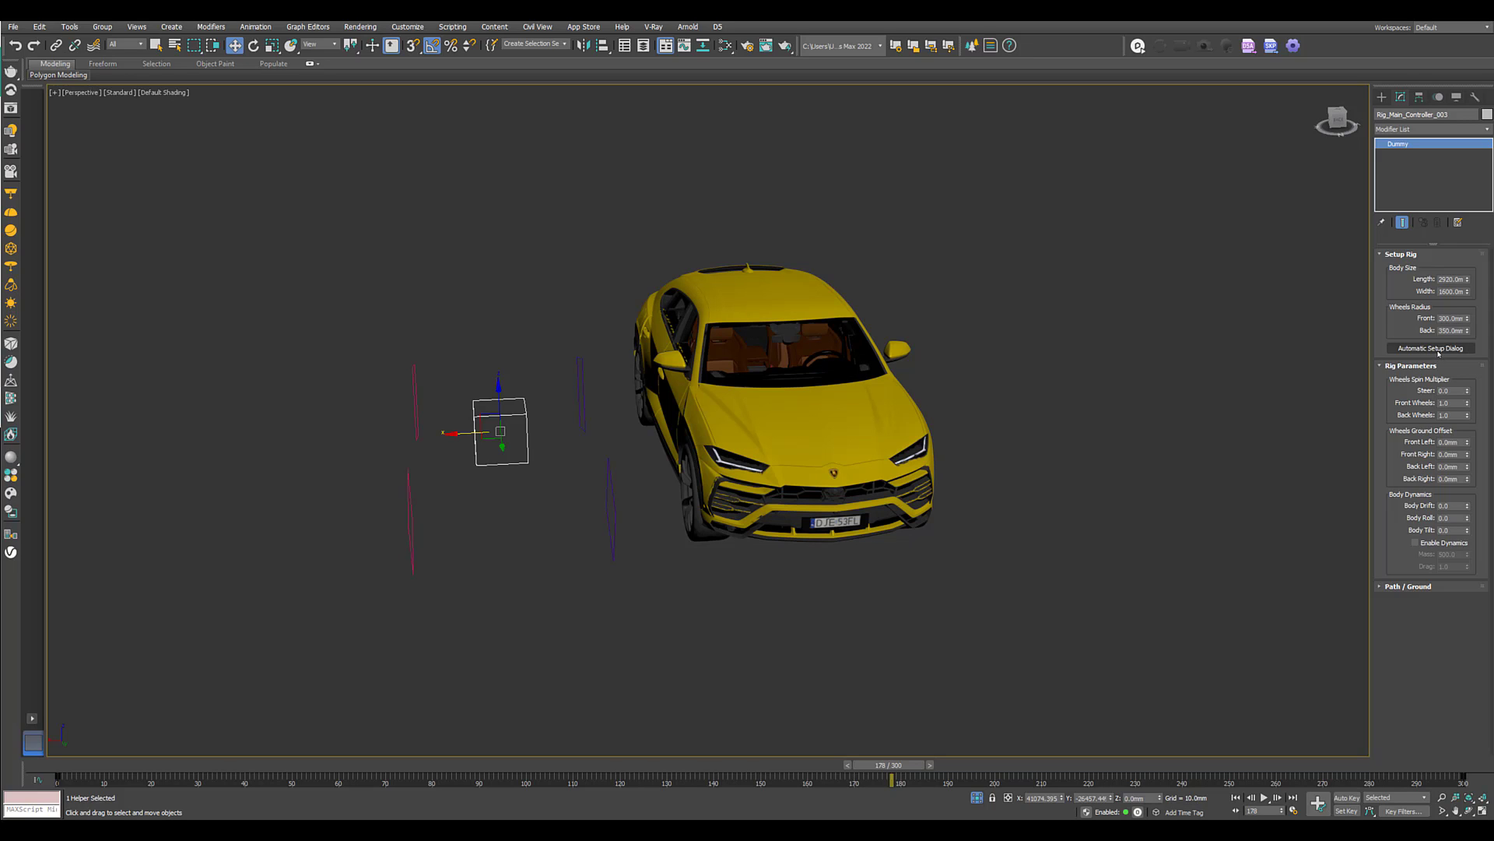
left_click(1431, 348)
left_click_drag(743, 304, 1121, 337)
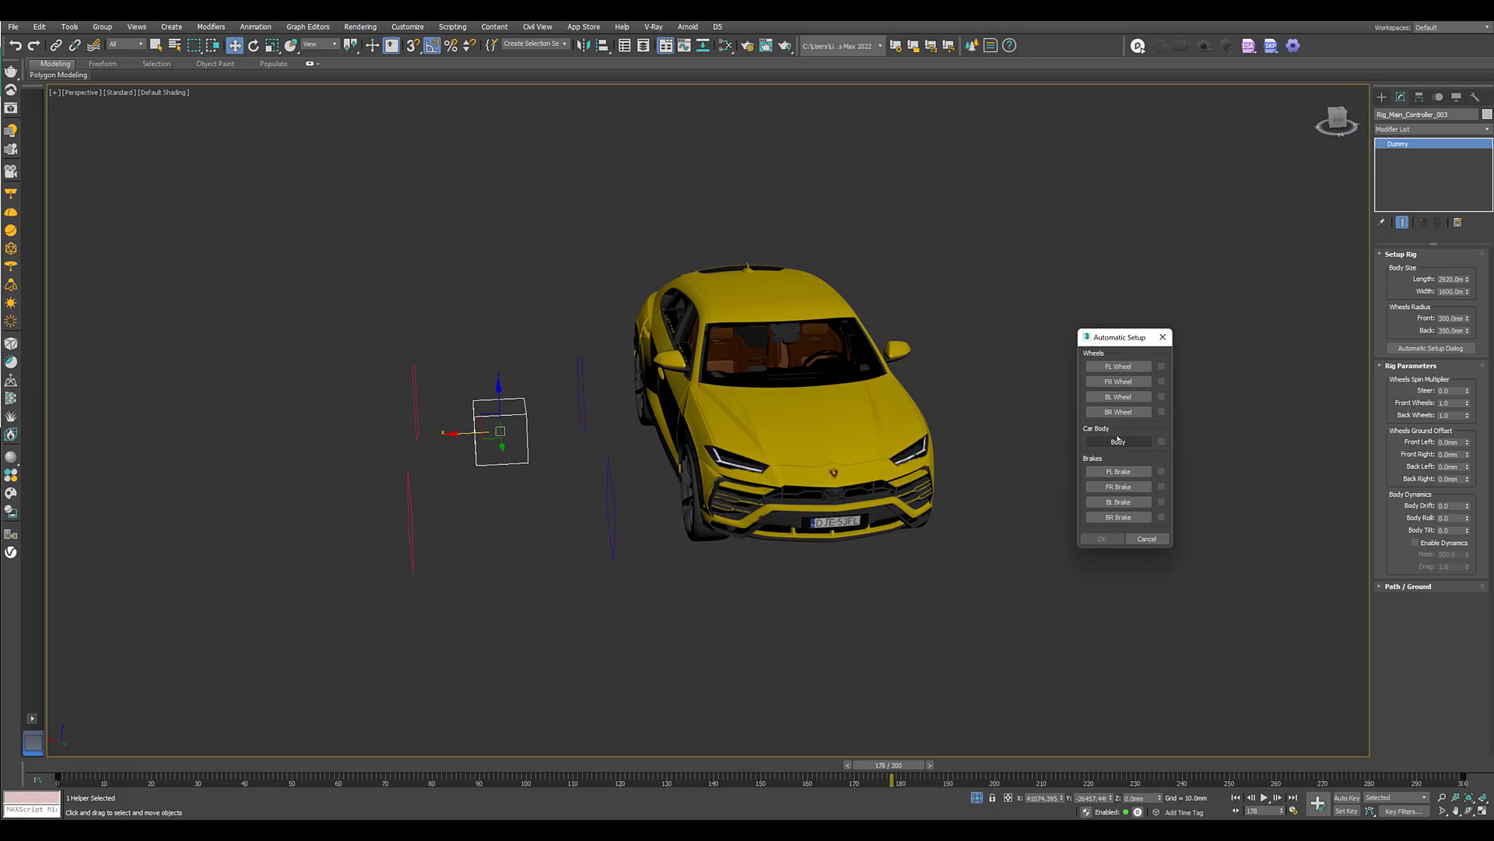
scroll(785, 465, "up", 5)
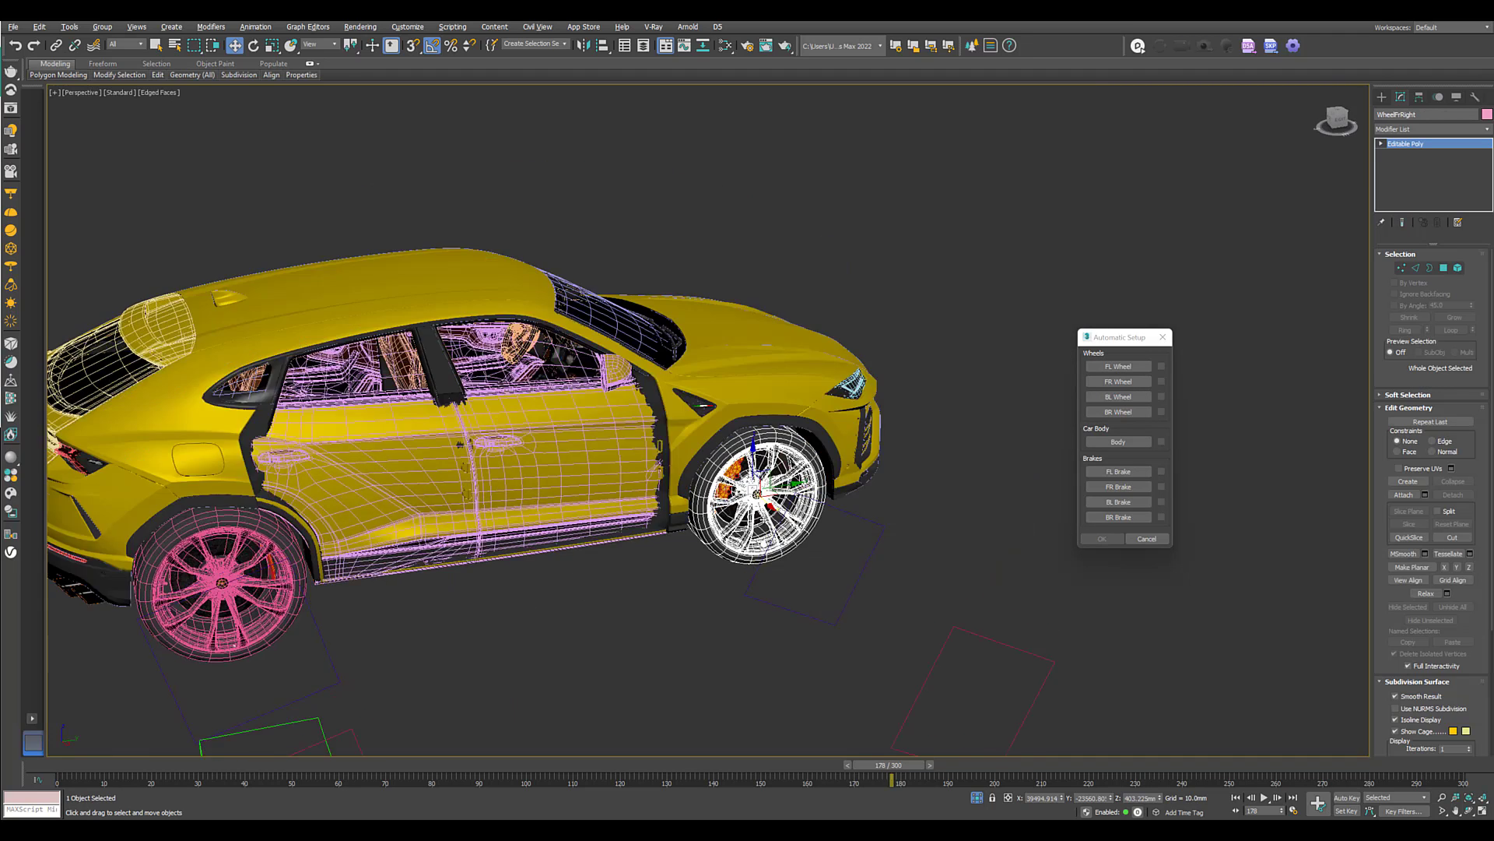
middle_click_drag(731, 498, 769, 528, "alt")
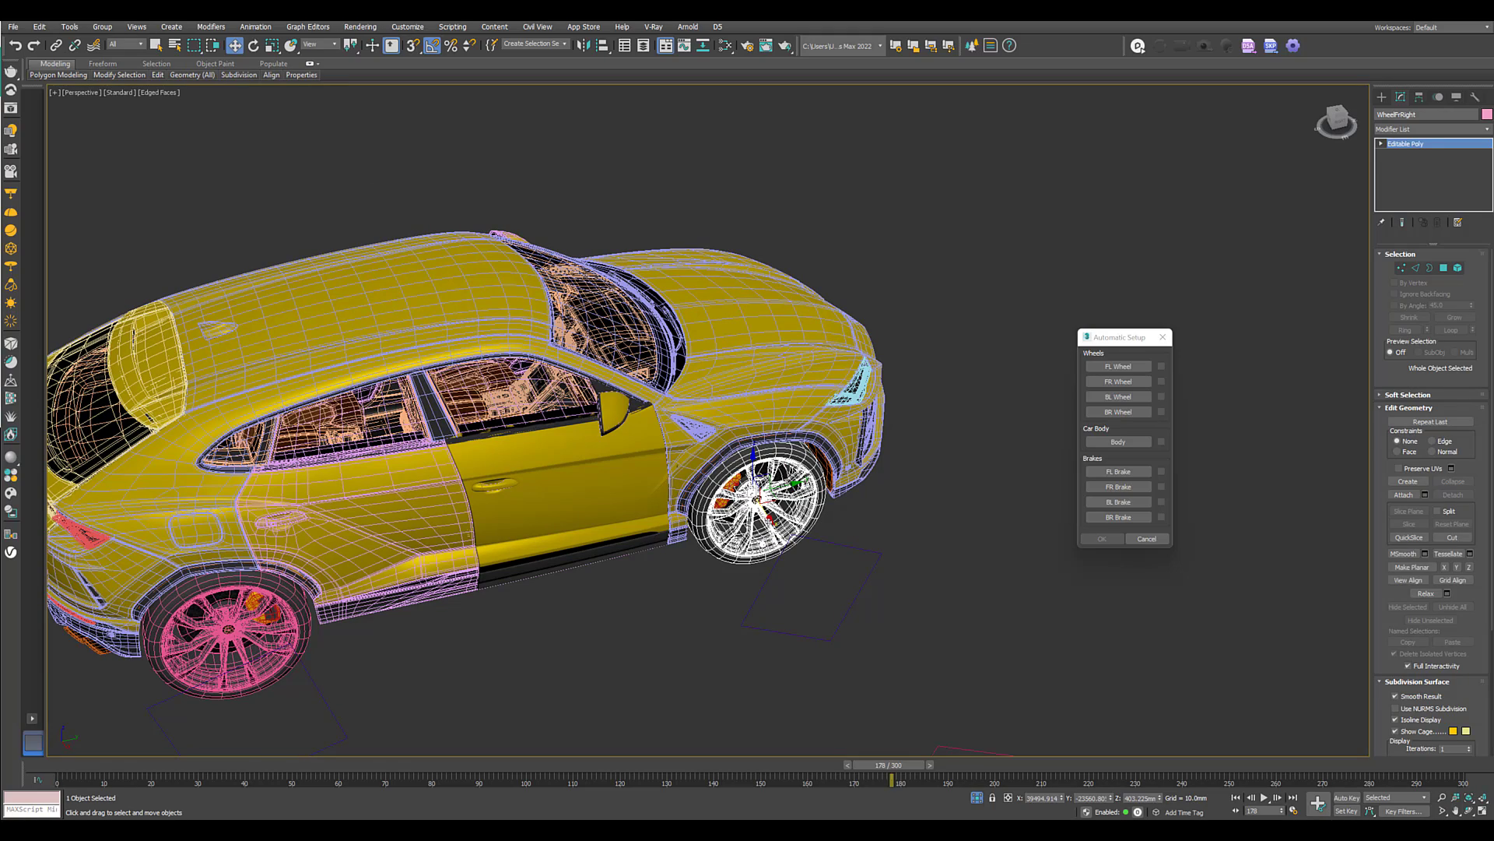
left_click_drag(770, 520, 805, 582)
mouse_move(809, 578)
middle_mouse_down("alt")
mouse_move(759, 533)
mouse_move(789, 529)
mouse_move(713, 547)
middle_mouse_up("alt")
key("ctrl+z")
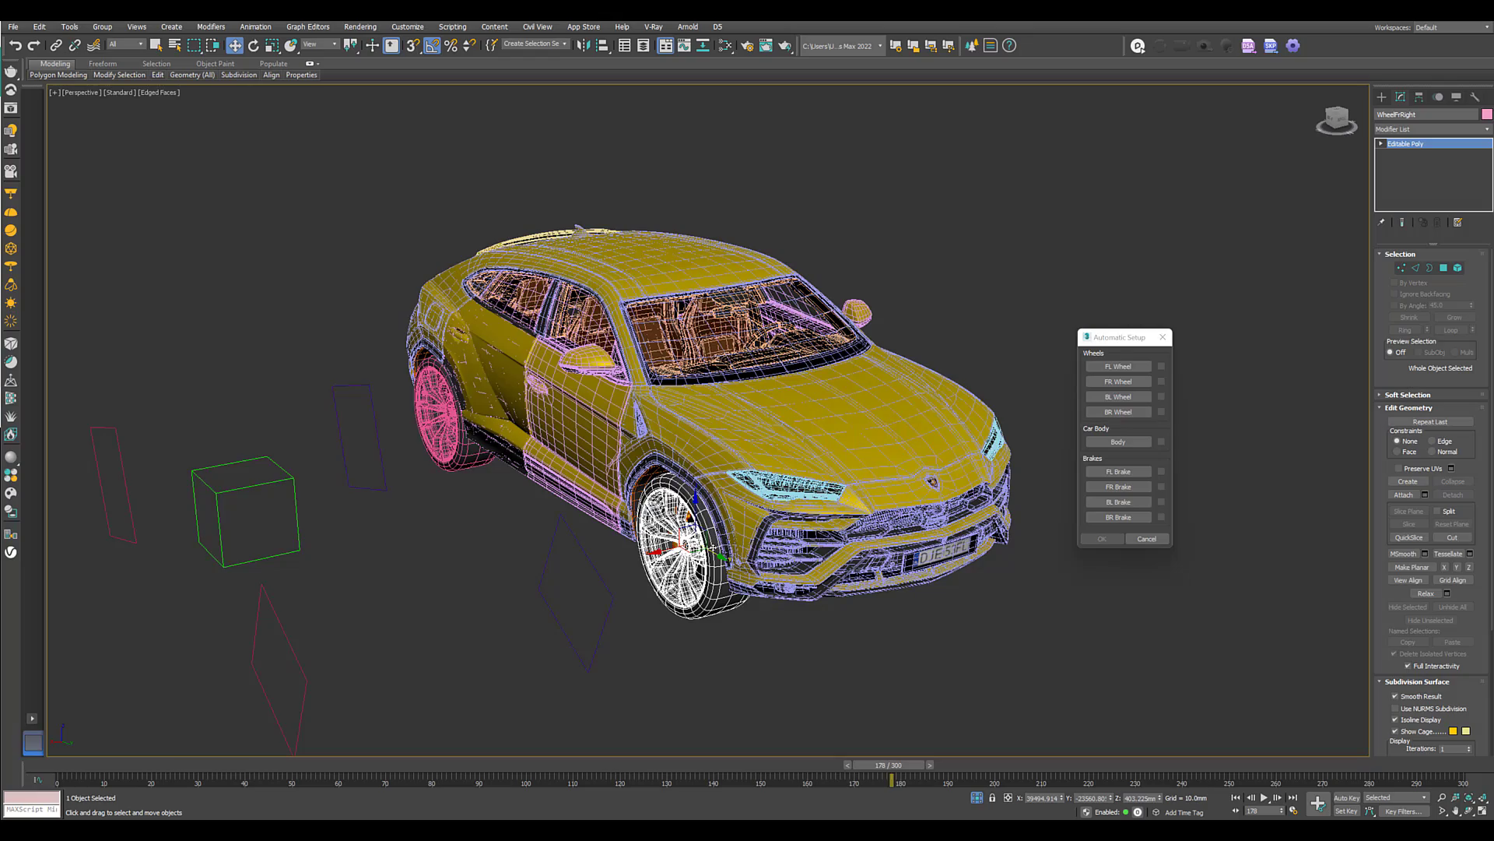
mouse_move(713, 547)
middle_mouse_down("alt")
mouse_move(587, 512)
mouse_move(685, 557)
middle_mouse_up("alt")
Assign the car's front left wheel, WheelFrLeft, as the rig's FL Wheel, and select that wheel to check its name.
left_click(895, 576)
scroll(895, 576, "up", 5)
middle_click_drag(808, 389, 844, 393, "alt")
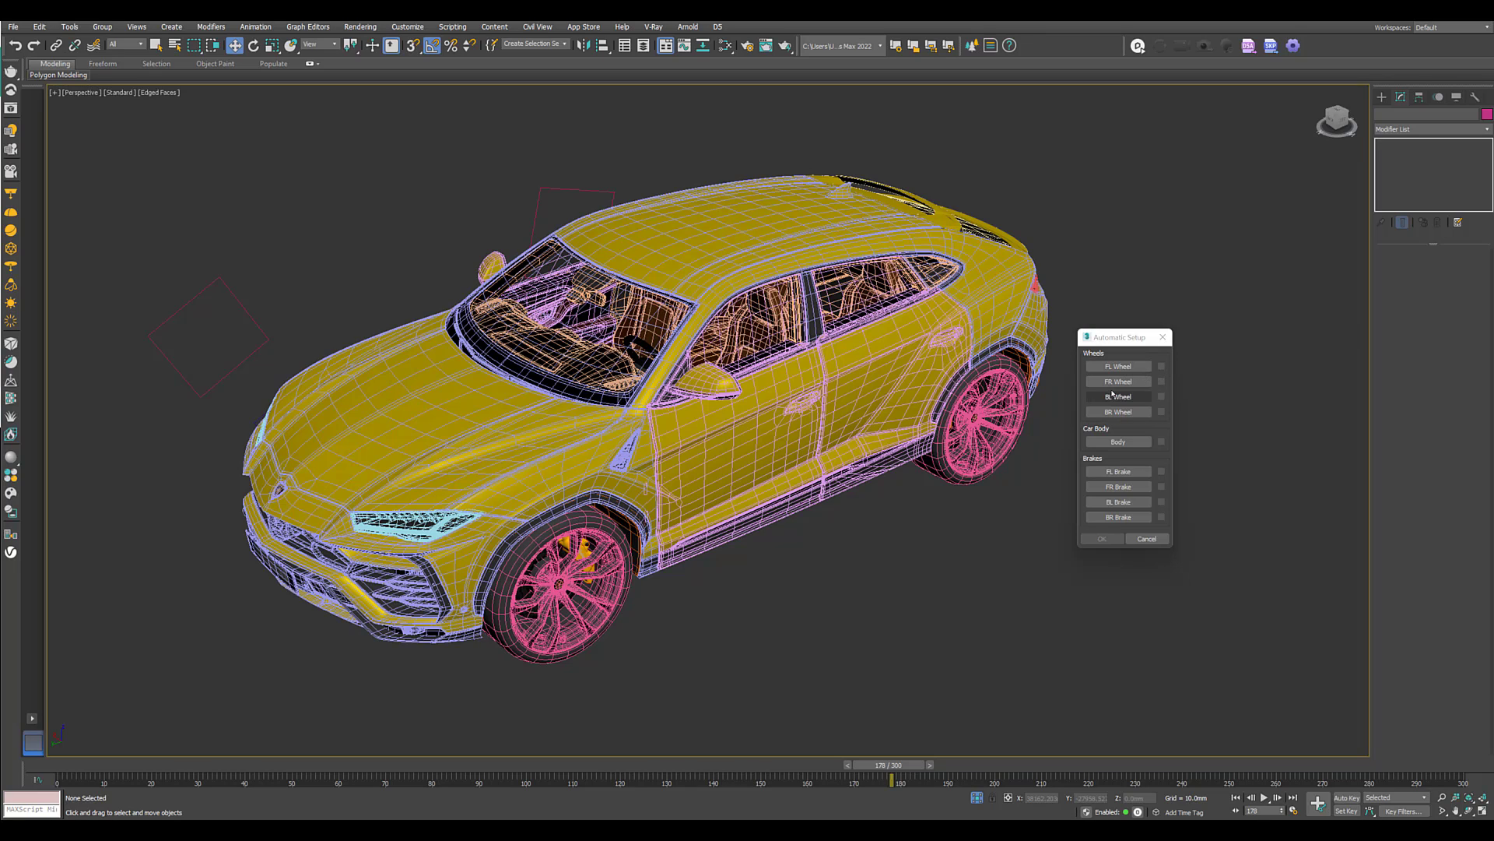
left_click(1134, 403)
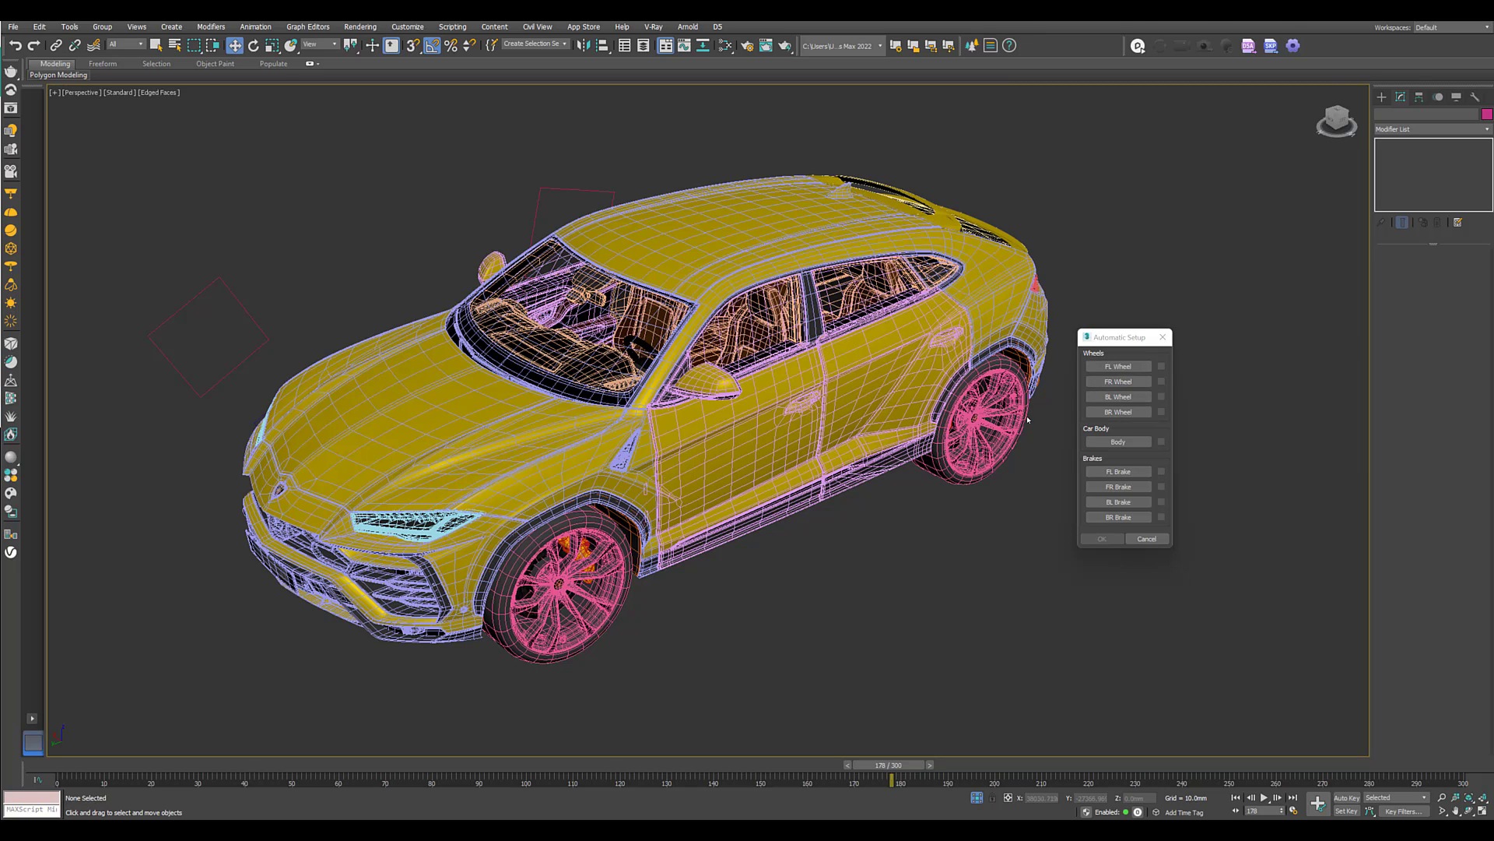
left_click(1131, 367)
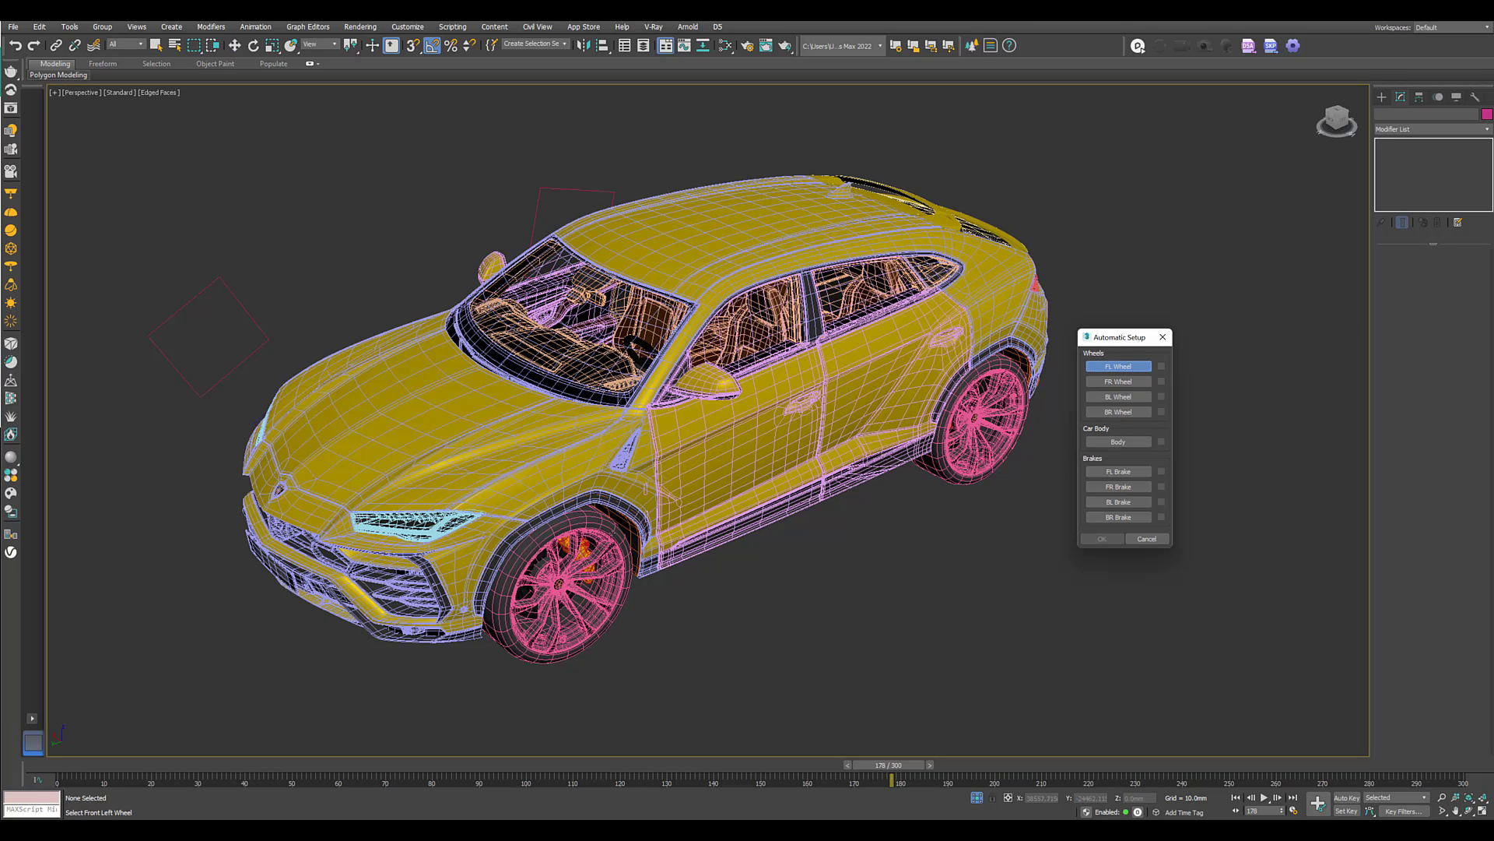
left_click(614, 528)
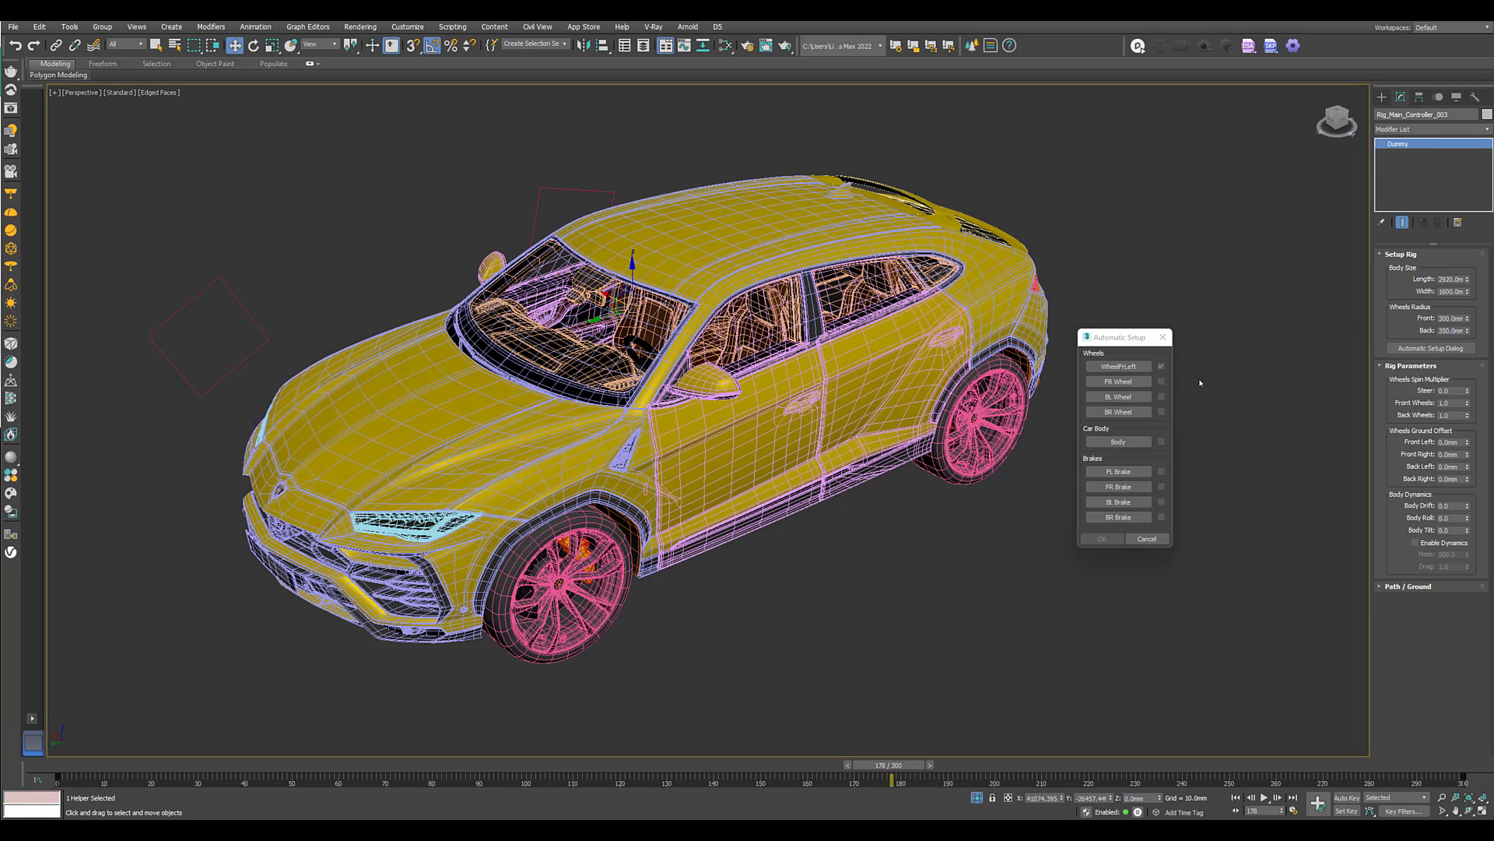
left_click(584, 568)
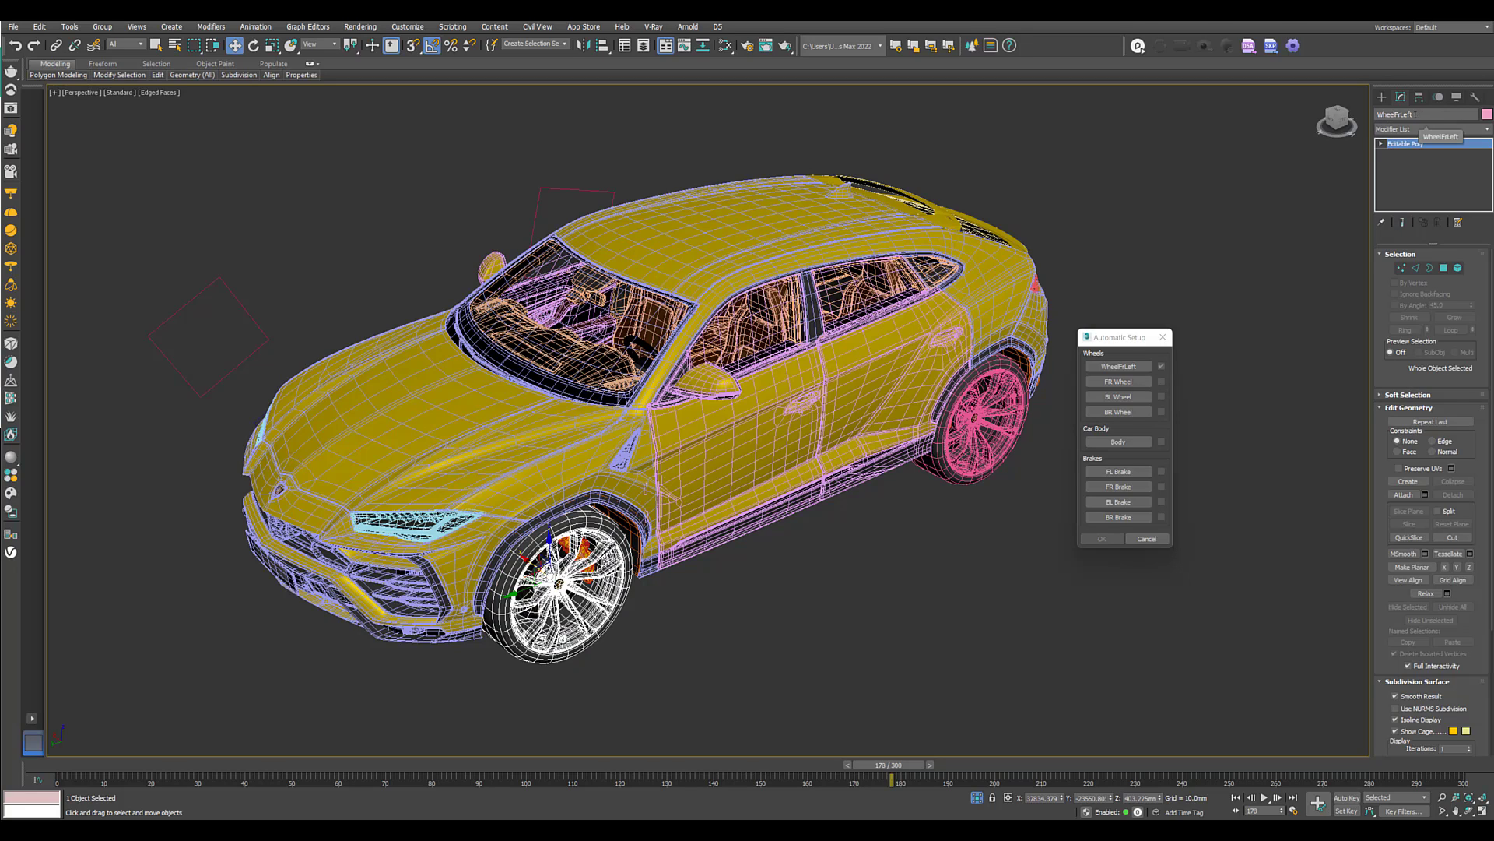
Assign the car's rear left wheel, WheelRearLeft, as the rig's BL Wheel and select it to check its name.
left_click(1144, 371)
left_click(1012, 427)
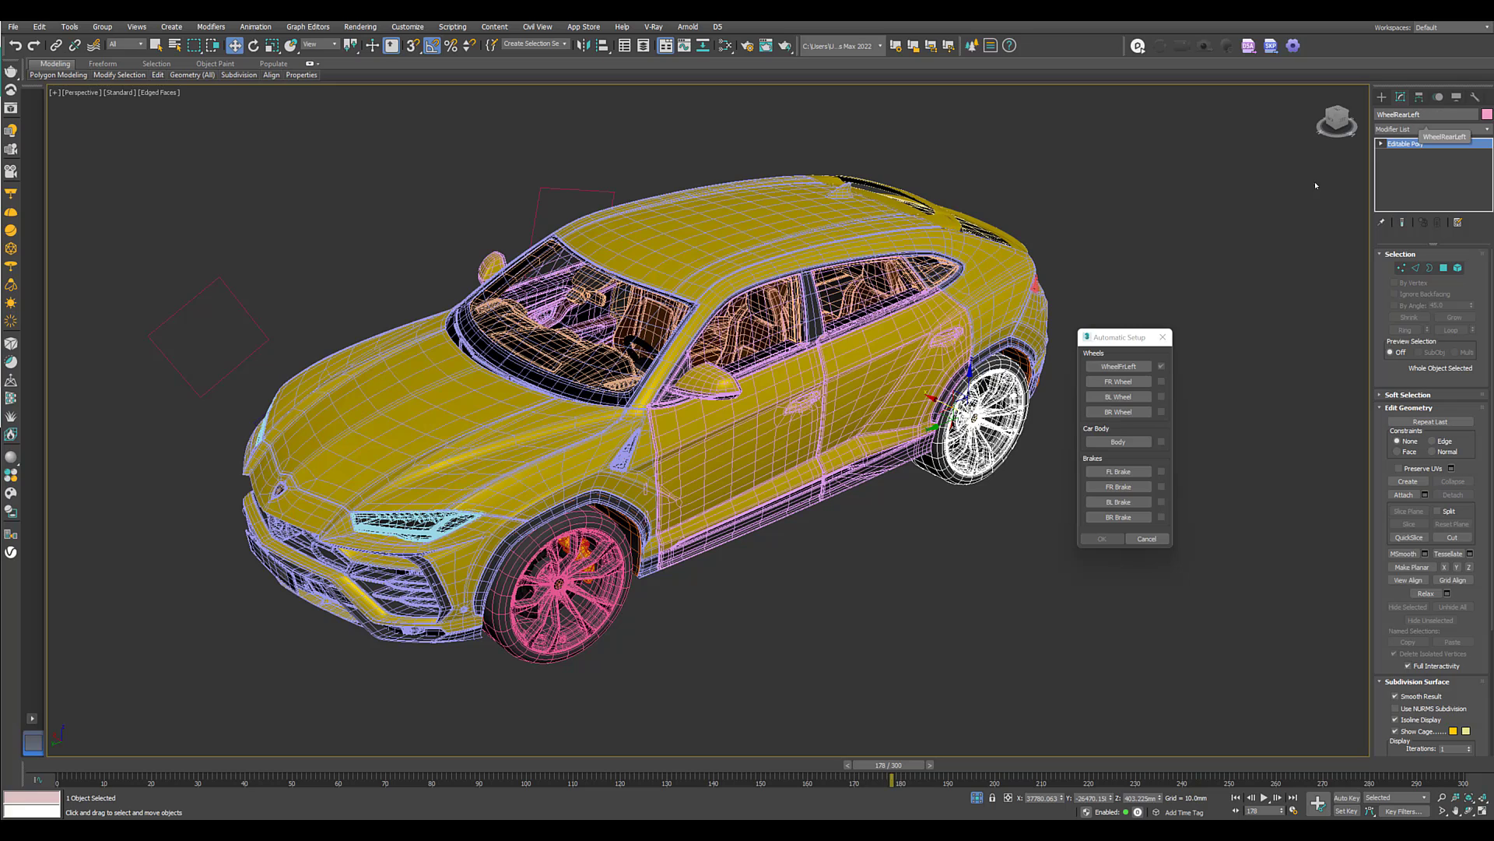
left_click(1126, 398)
left_click(1005, 404)
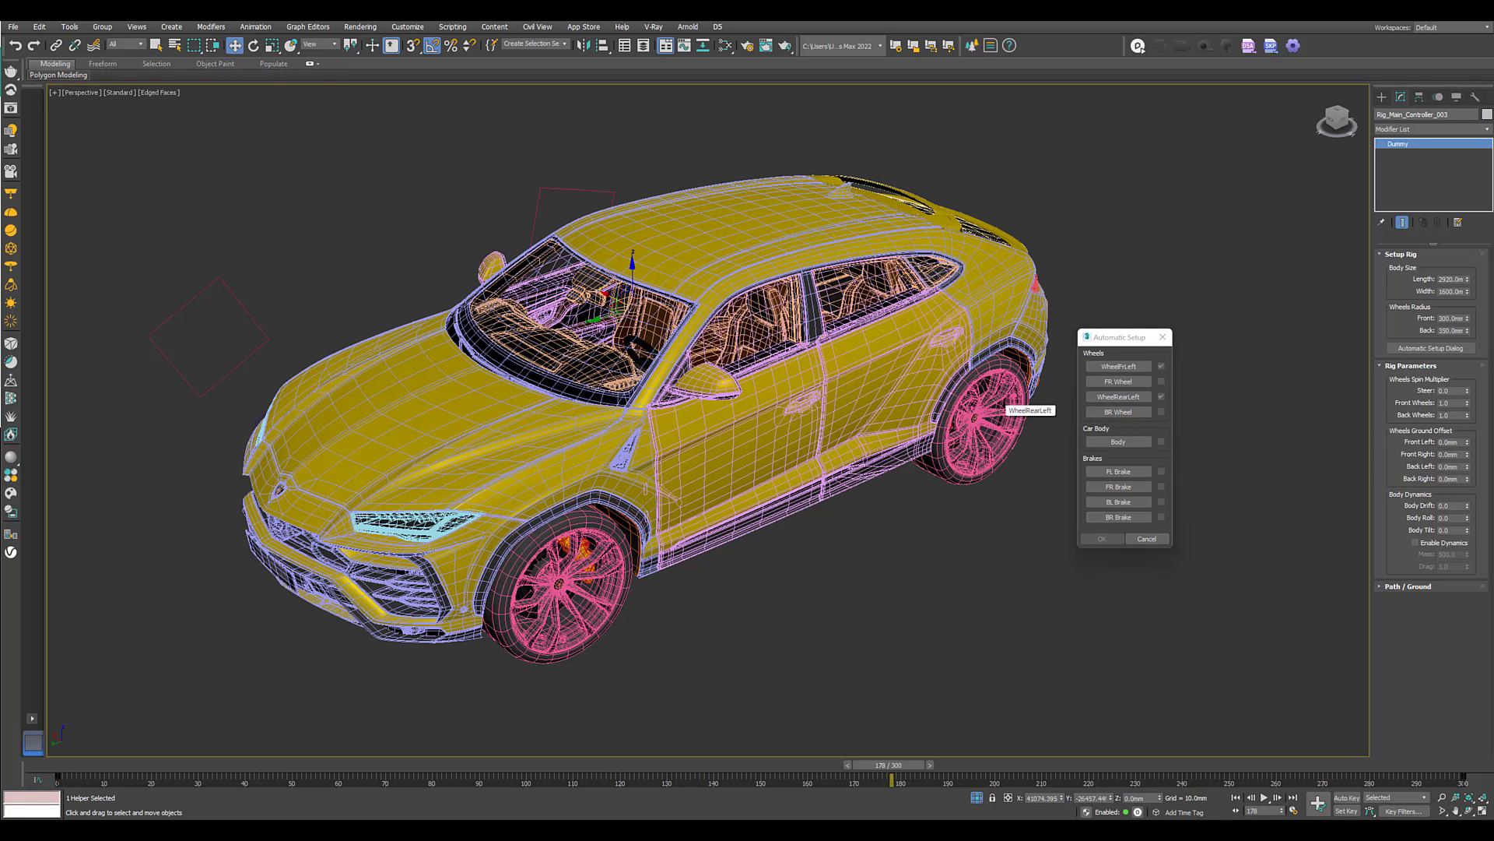
left_click(1005, 404)
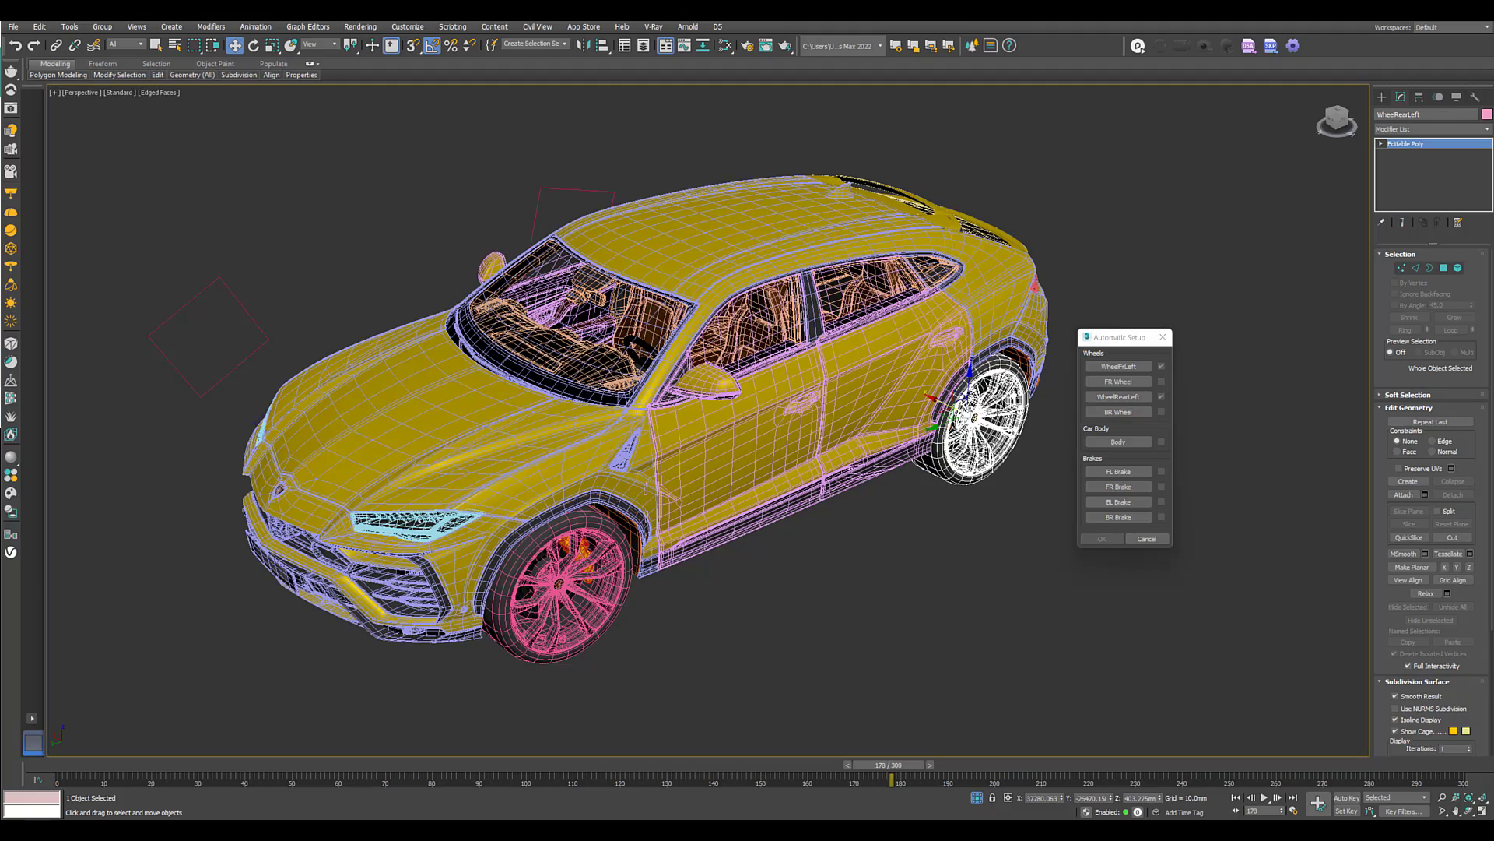
Assign the car's front right wheel, WheelFrRight, as the FR Wheel and its rear right wheel, WheelRearRight, as the BR Wheel.
middle_click_drag(701, 420, 1012, 435, "alt")
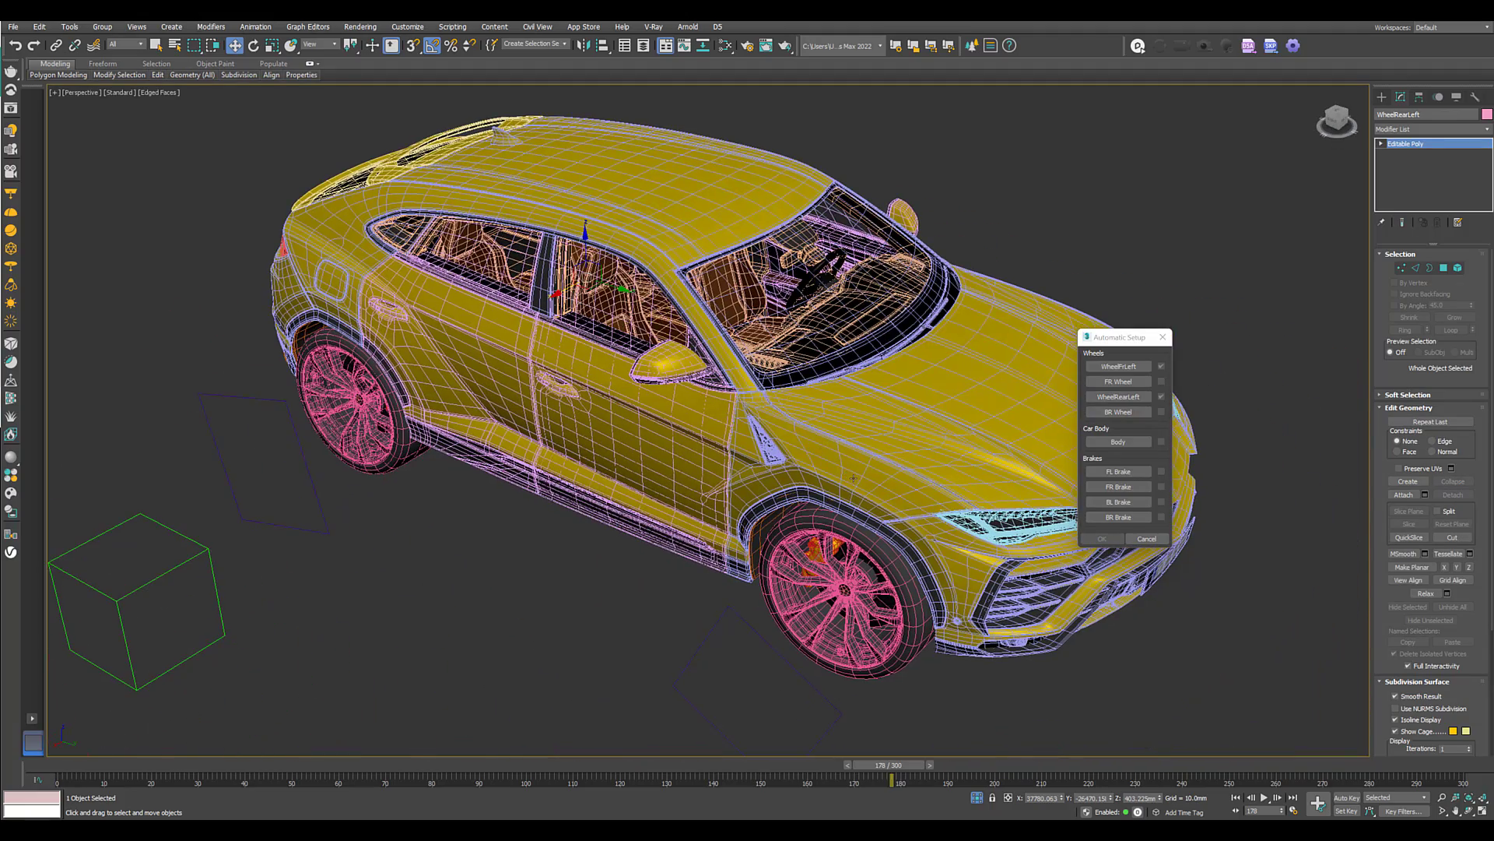
left_click(1118, 381)
left_click(837, 591)
left_click(837, 591)
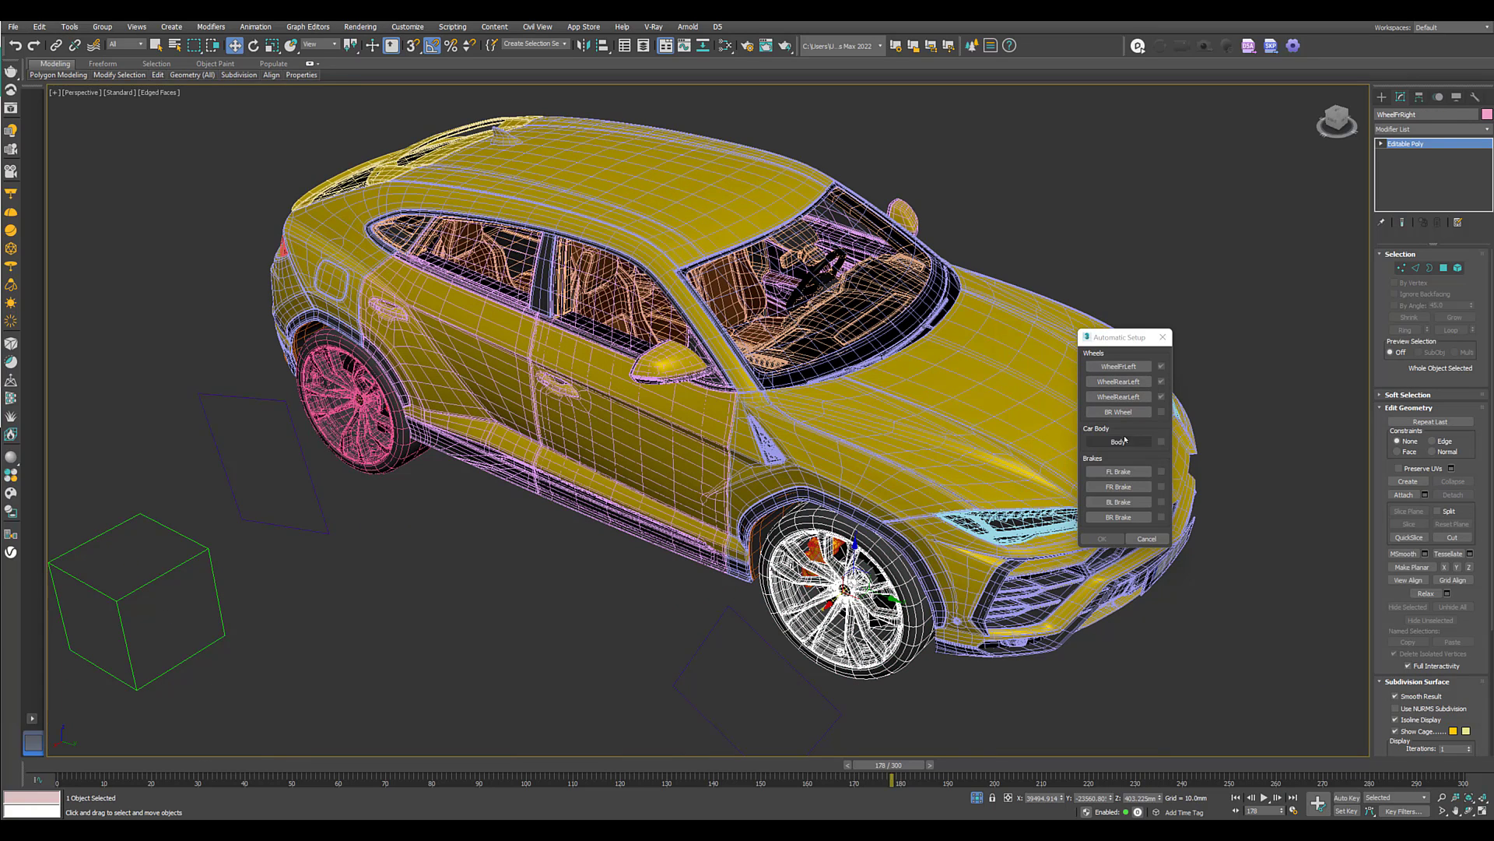
left_click(1118, 411)
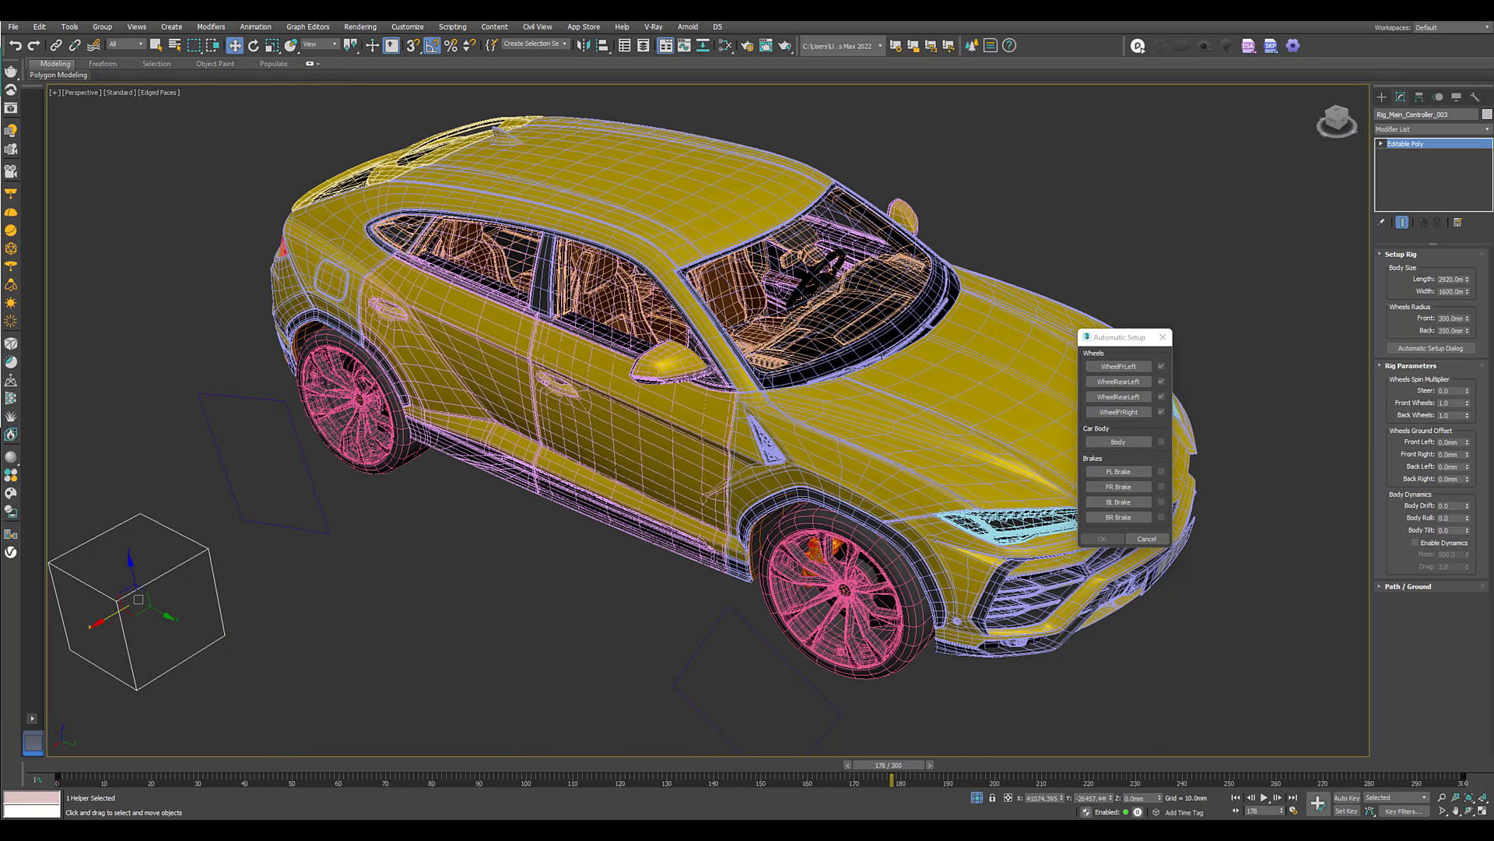
left_click(350, 400)
Assign the car's body as the rig's Body and apply the automatic setup.
scroll(732, 397, "down", 2)
middle_click_drag(700, 420, 652, 420)
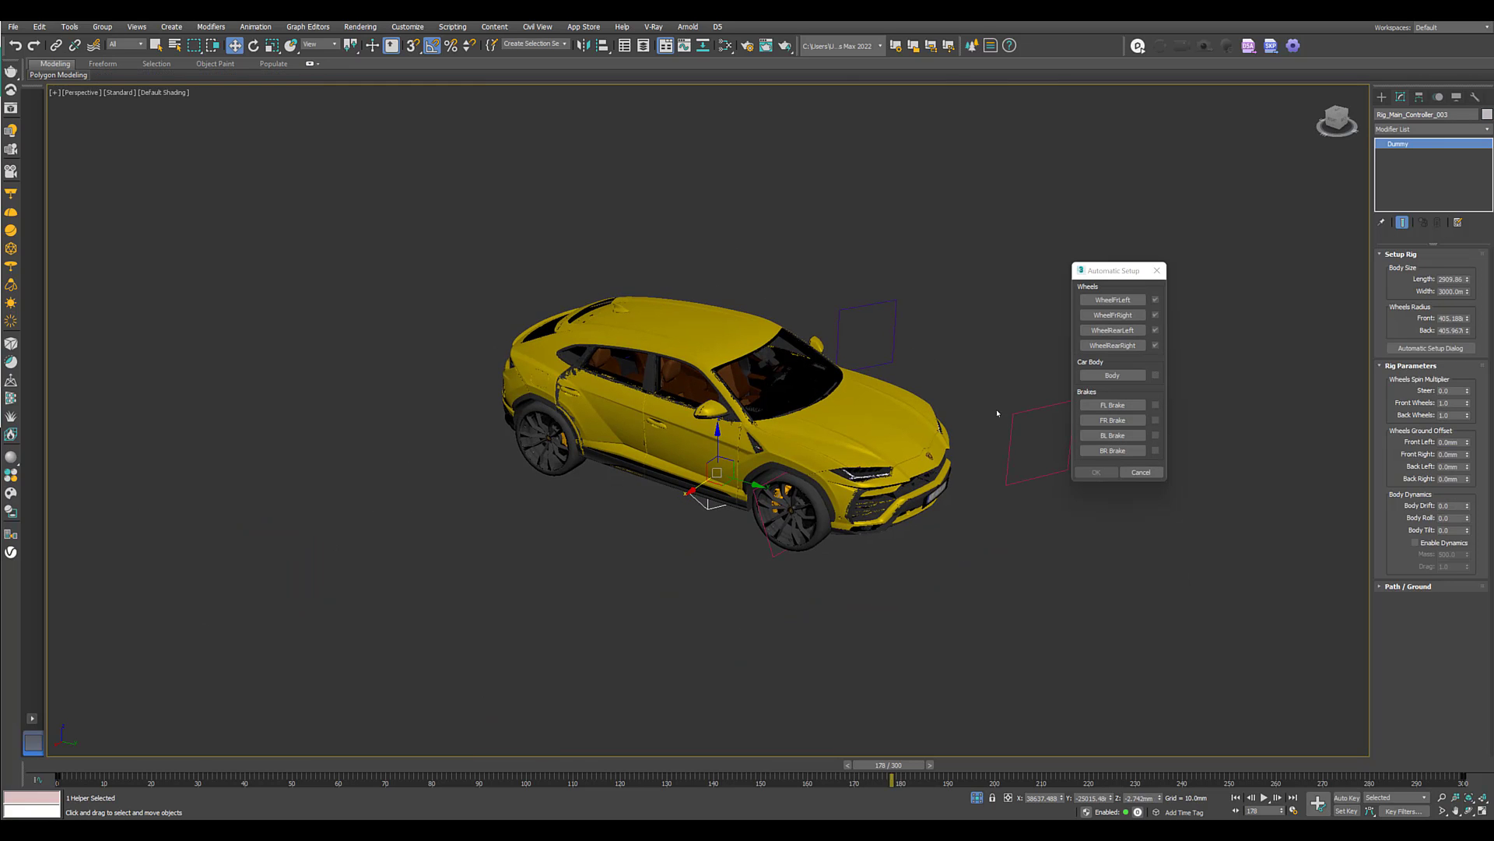
left_click(1112, 375)
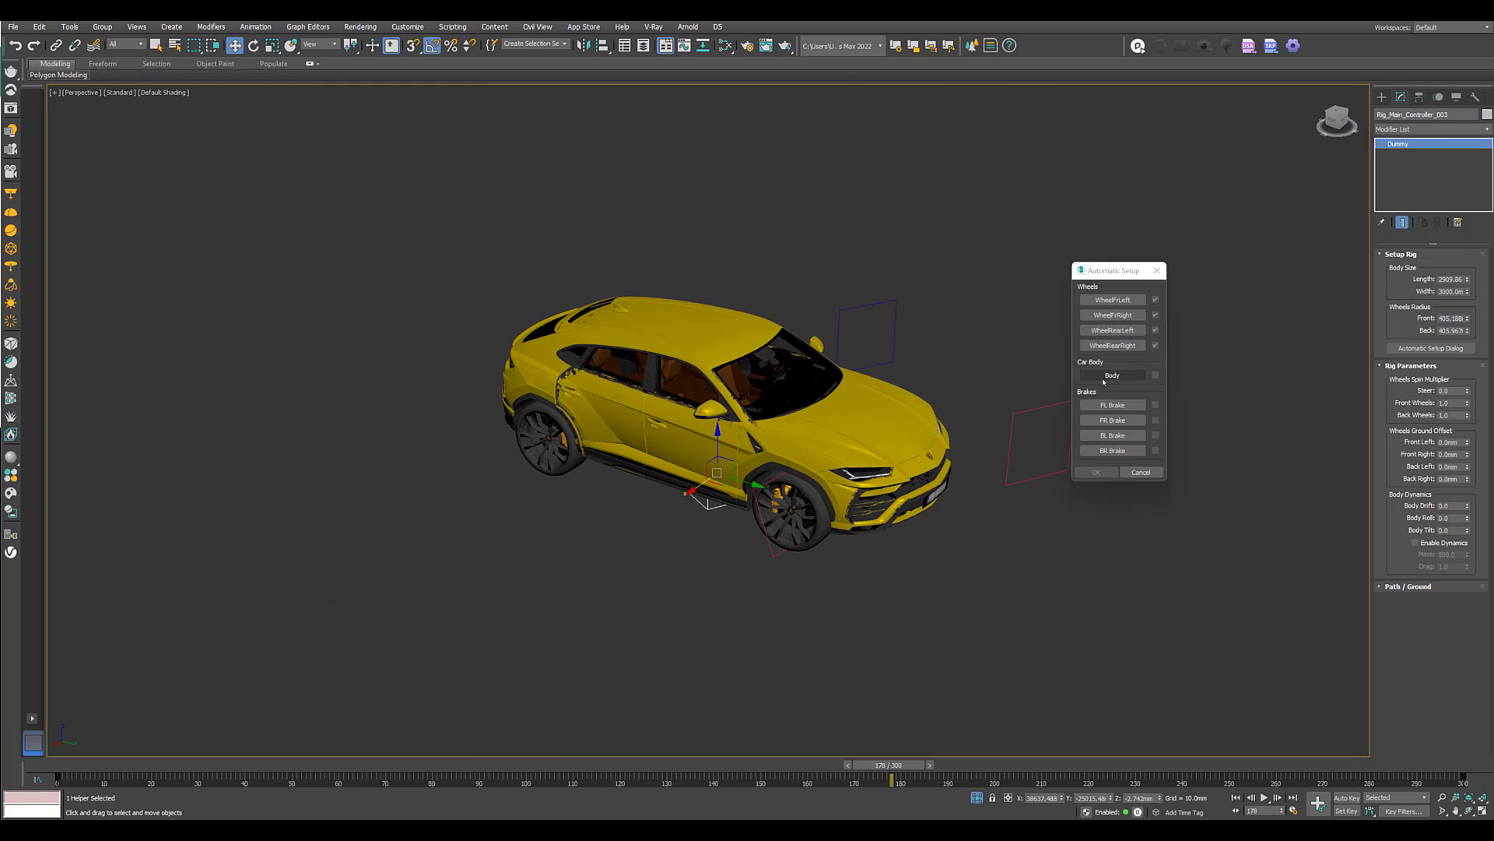
left_click(693, 333)
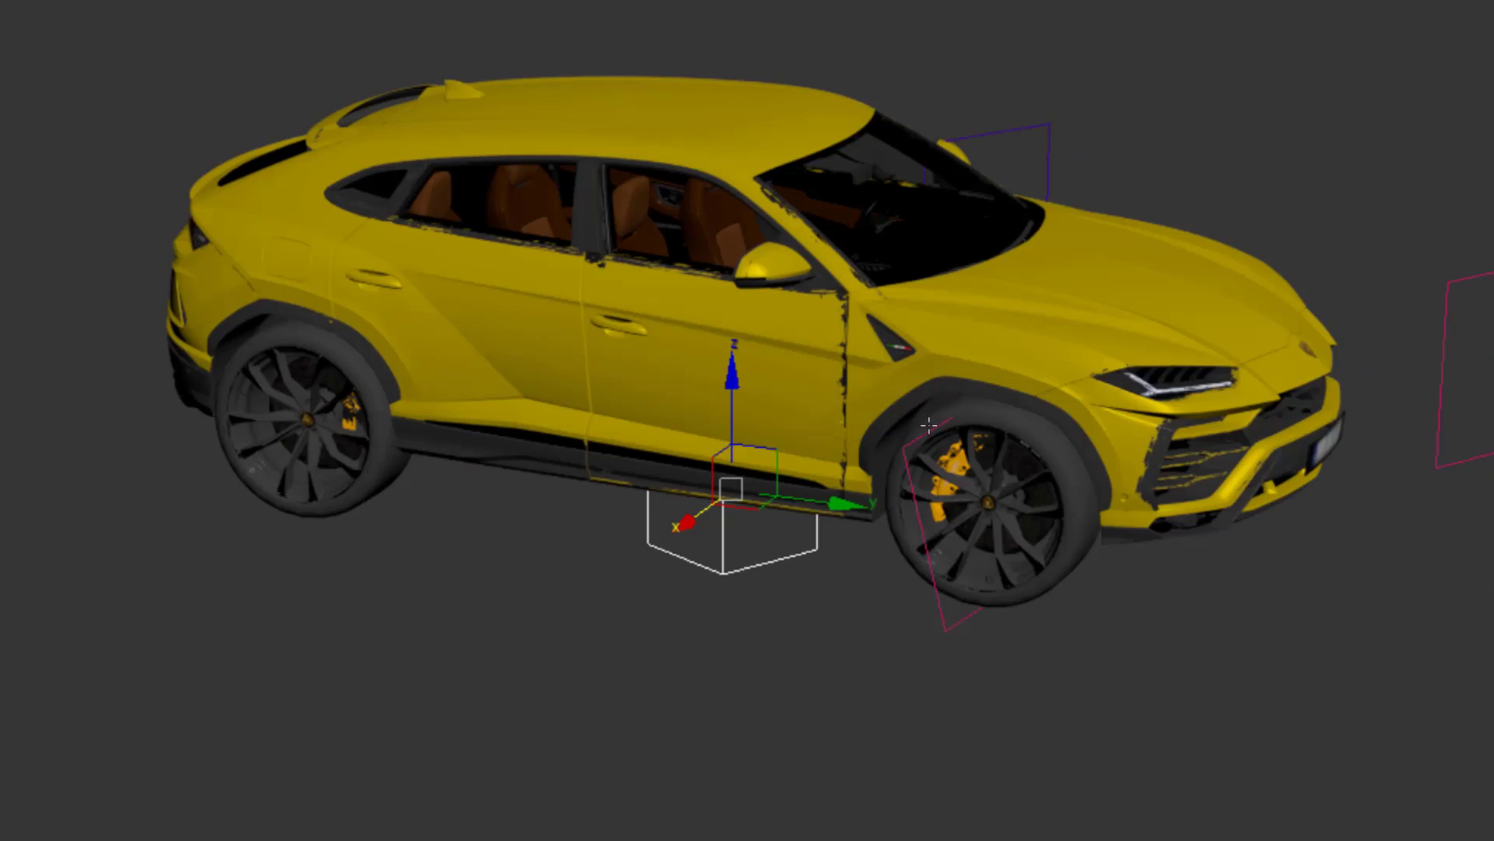
middle_click_drag(929, 425, 929, 467, "alt")
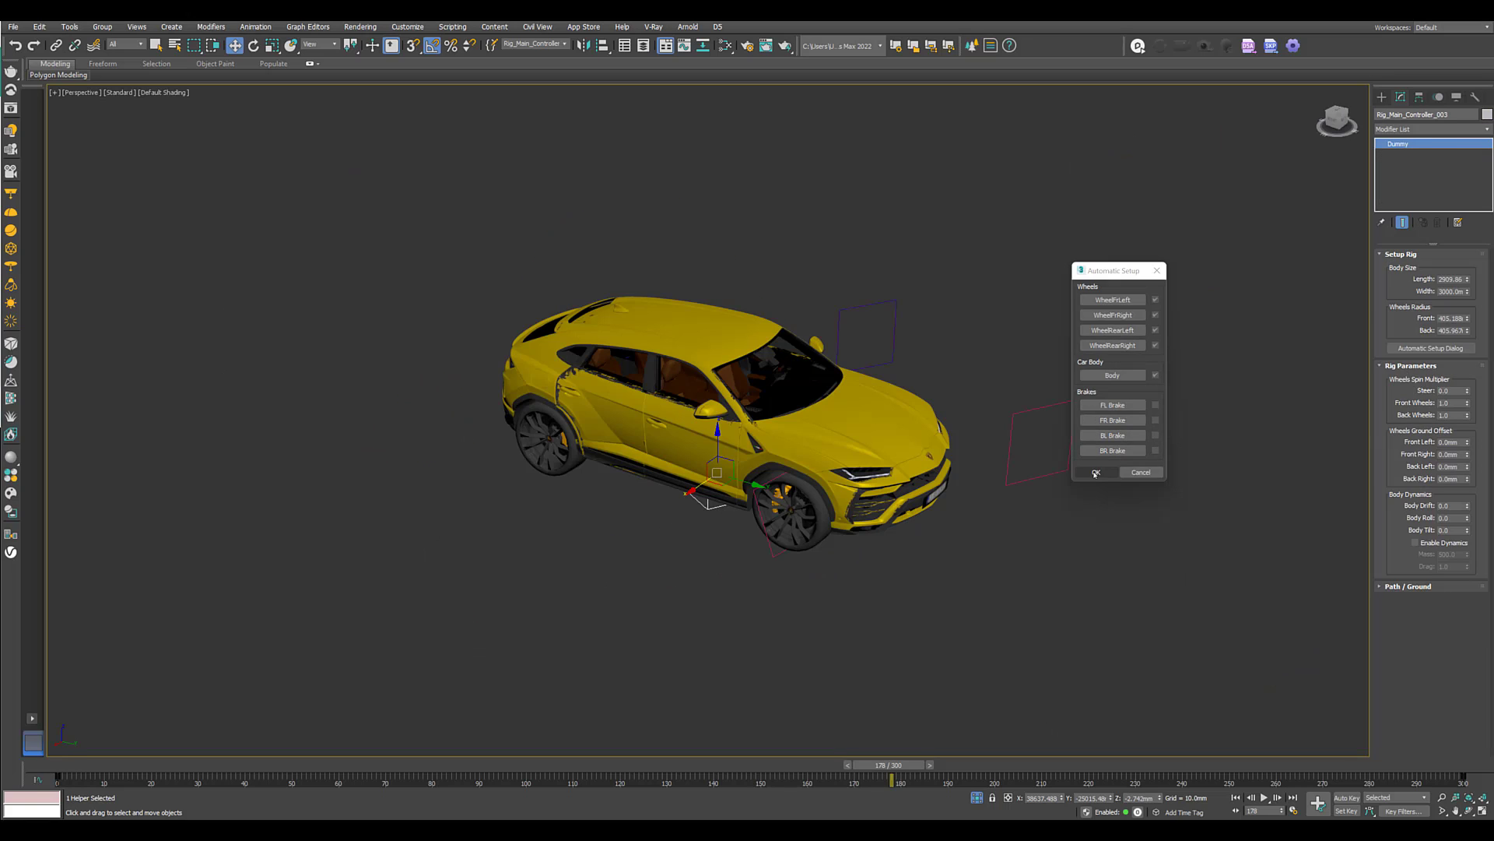
left_click(1094, 467)
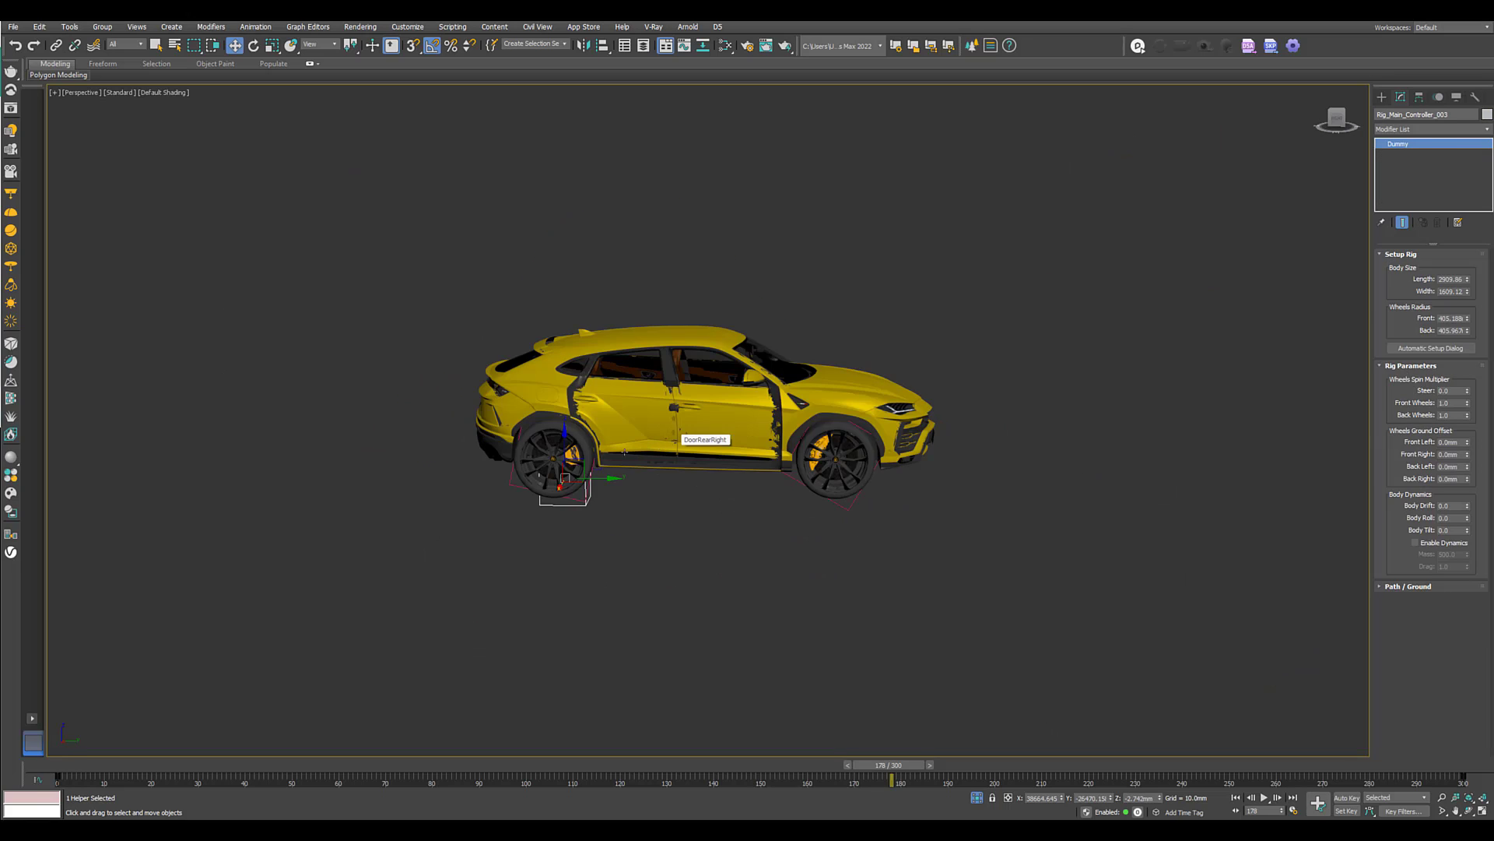
Move the rig's main controller forward along the Y axis to check that the car and its wheels follow.
middle_click_drag(678, 428, 632, 486, "alt")
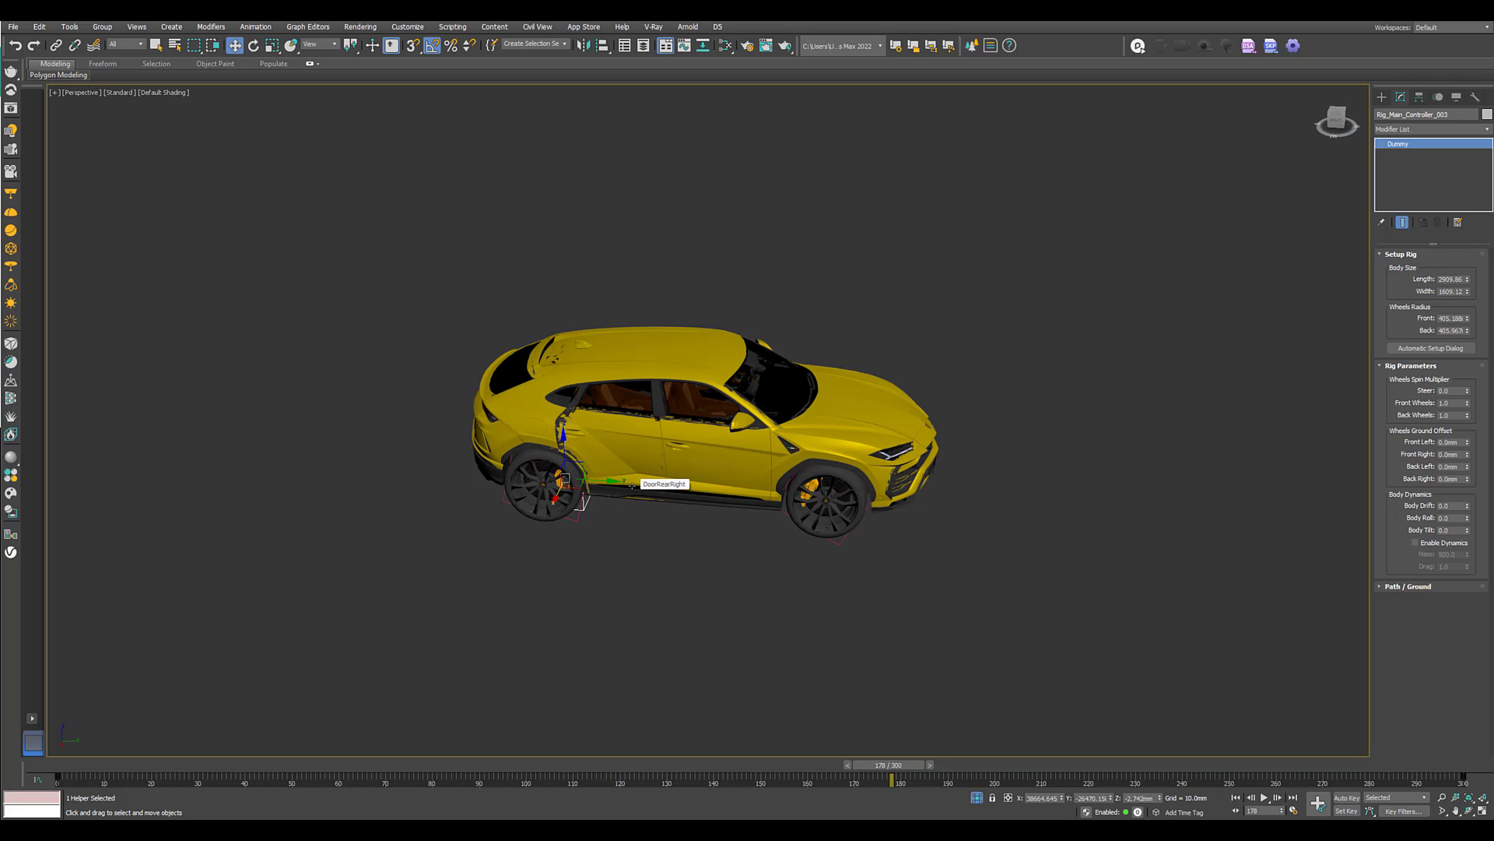
middle_click_drag(628, 487, 589, 471, "alt")
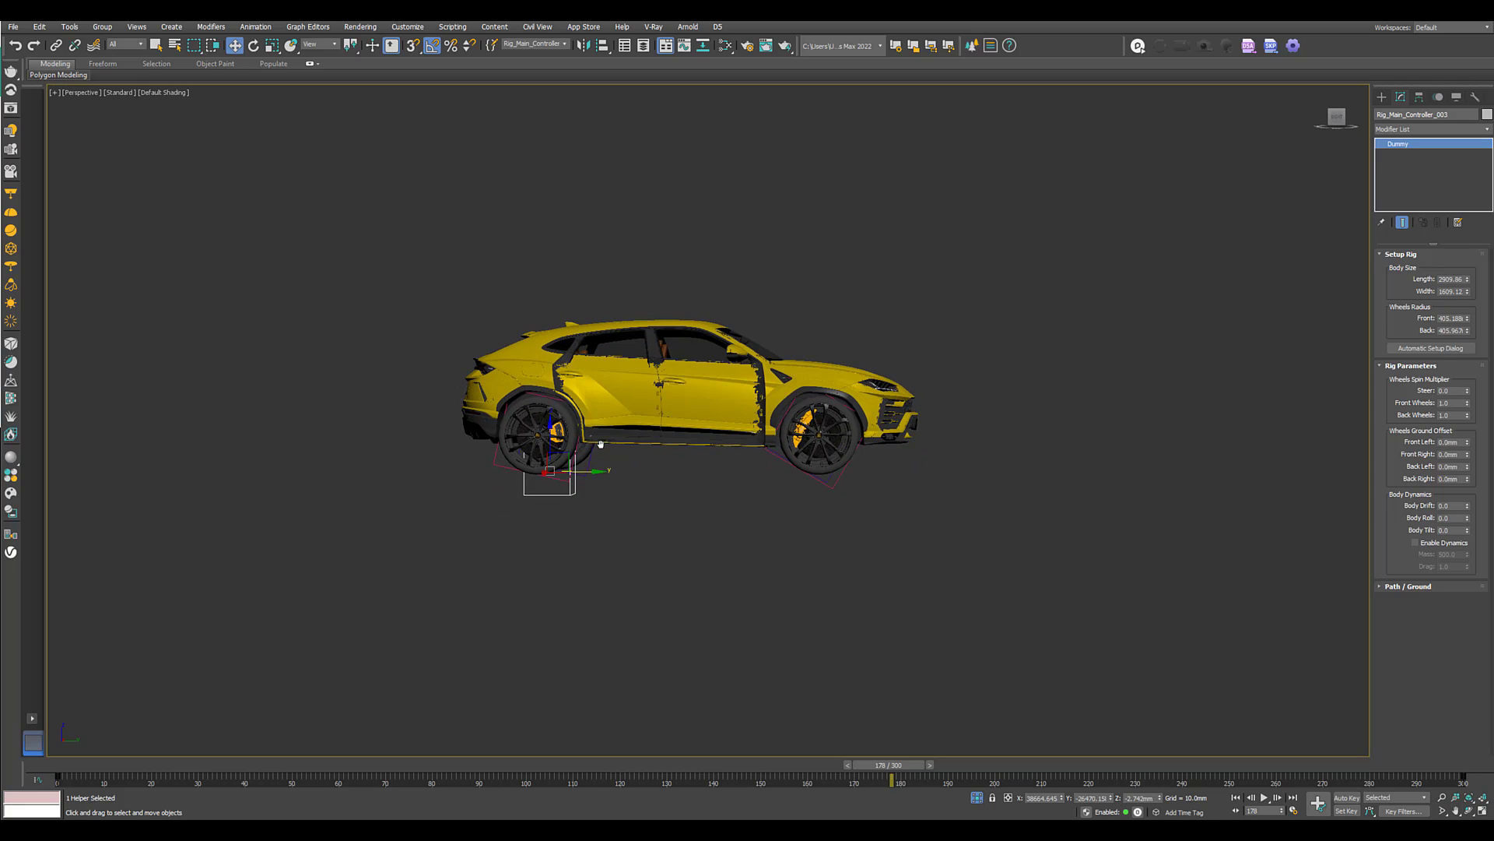
left_click_drag(590, 471, 995, 482)
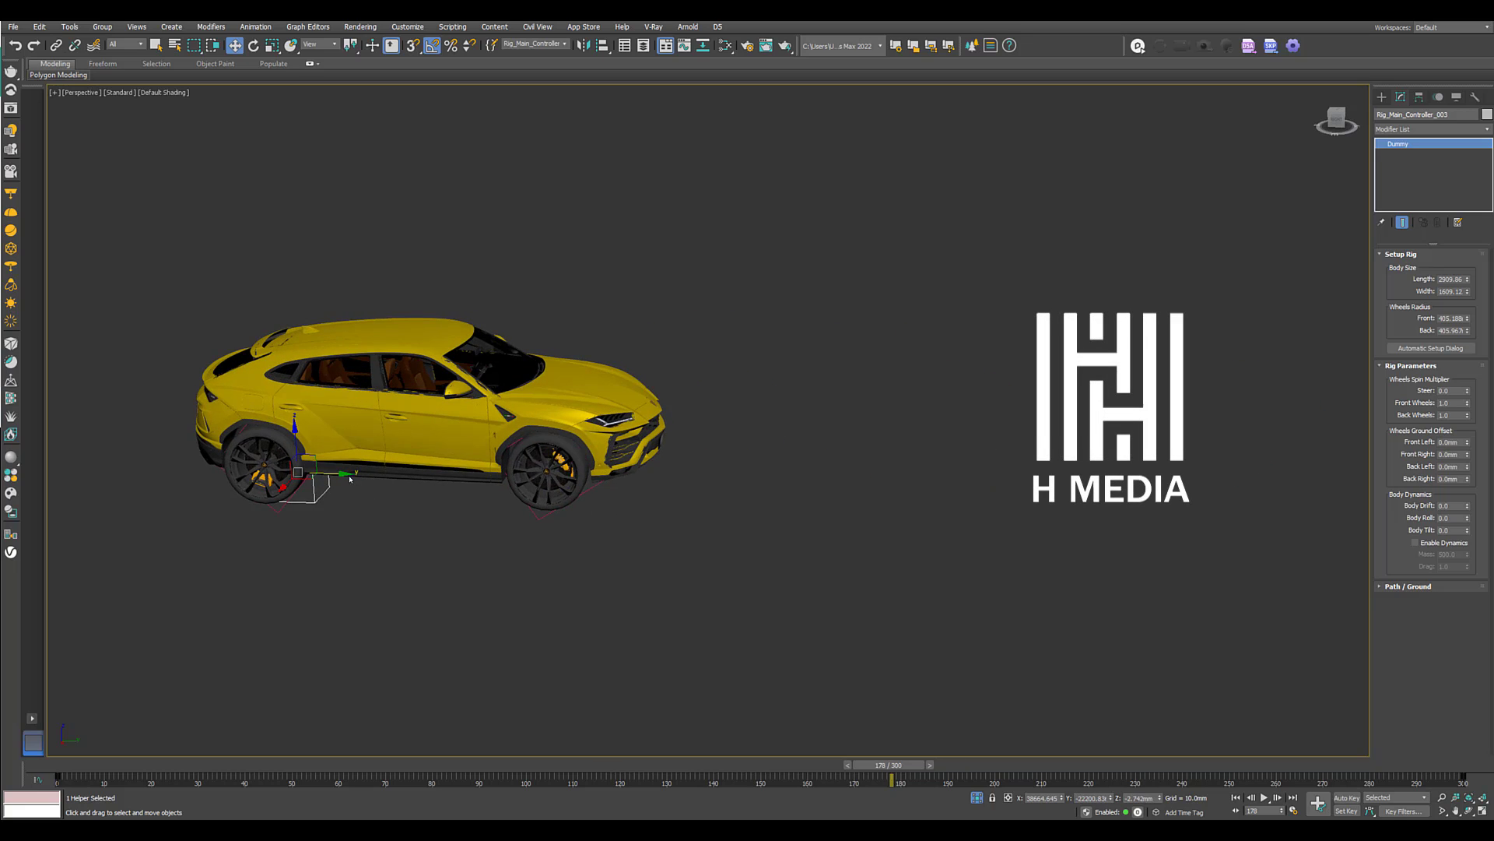
left_click_drag(350, 496, 684, 501)
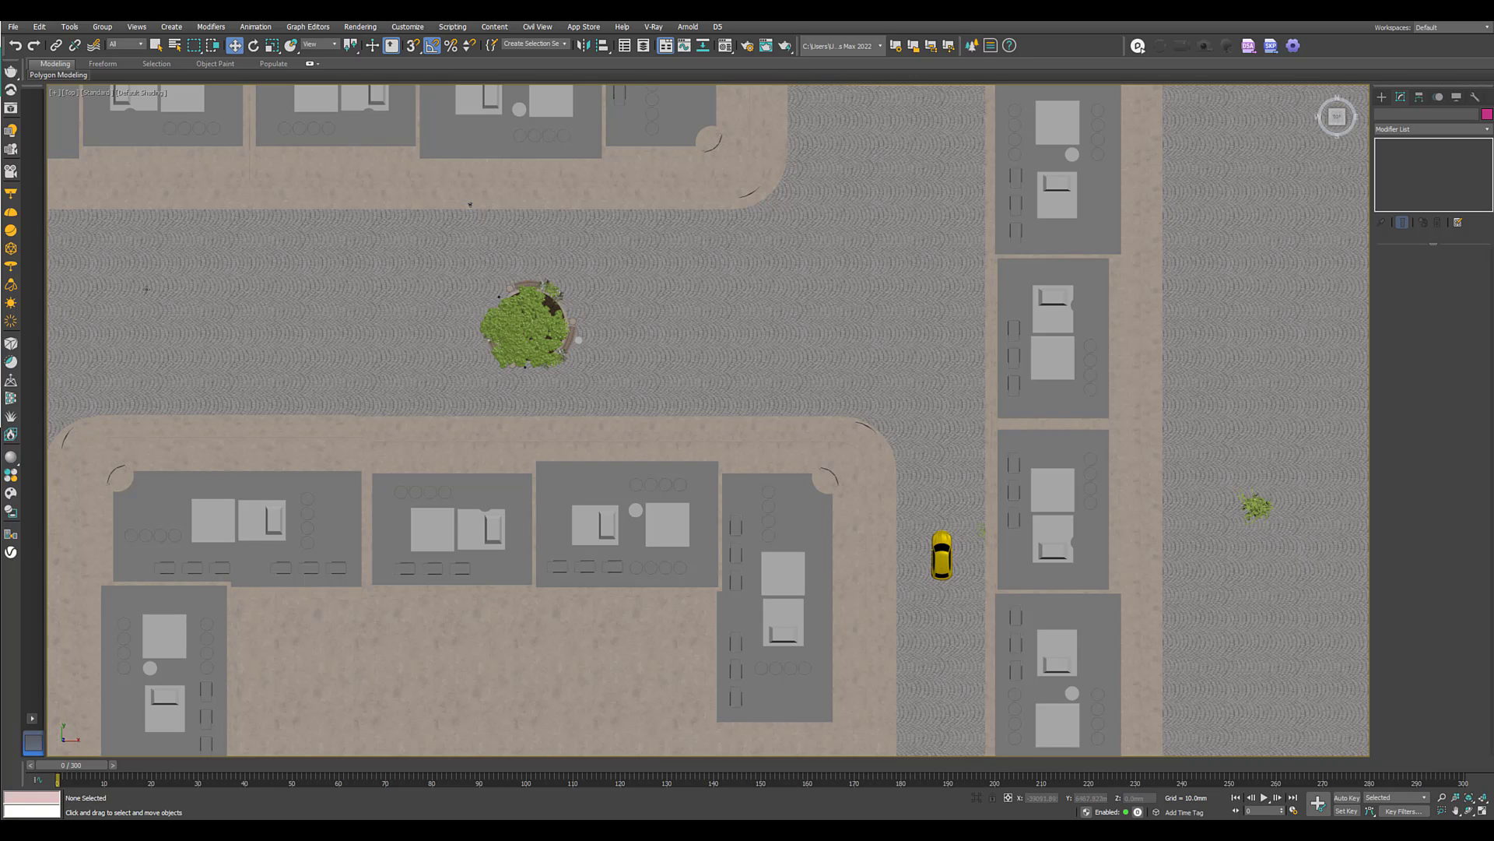
Draw a curved line as the driving path from the car's front, around the street corner and past the tree.
middle_click_drag(532, 430, 656, 439)
left_click(1382, 97)
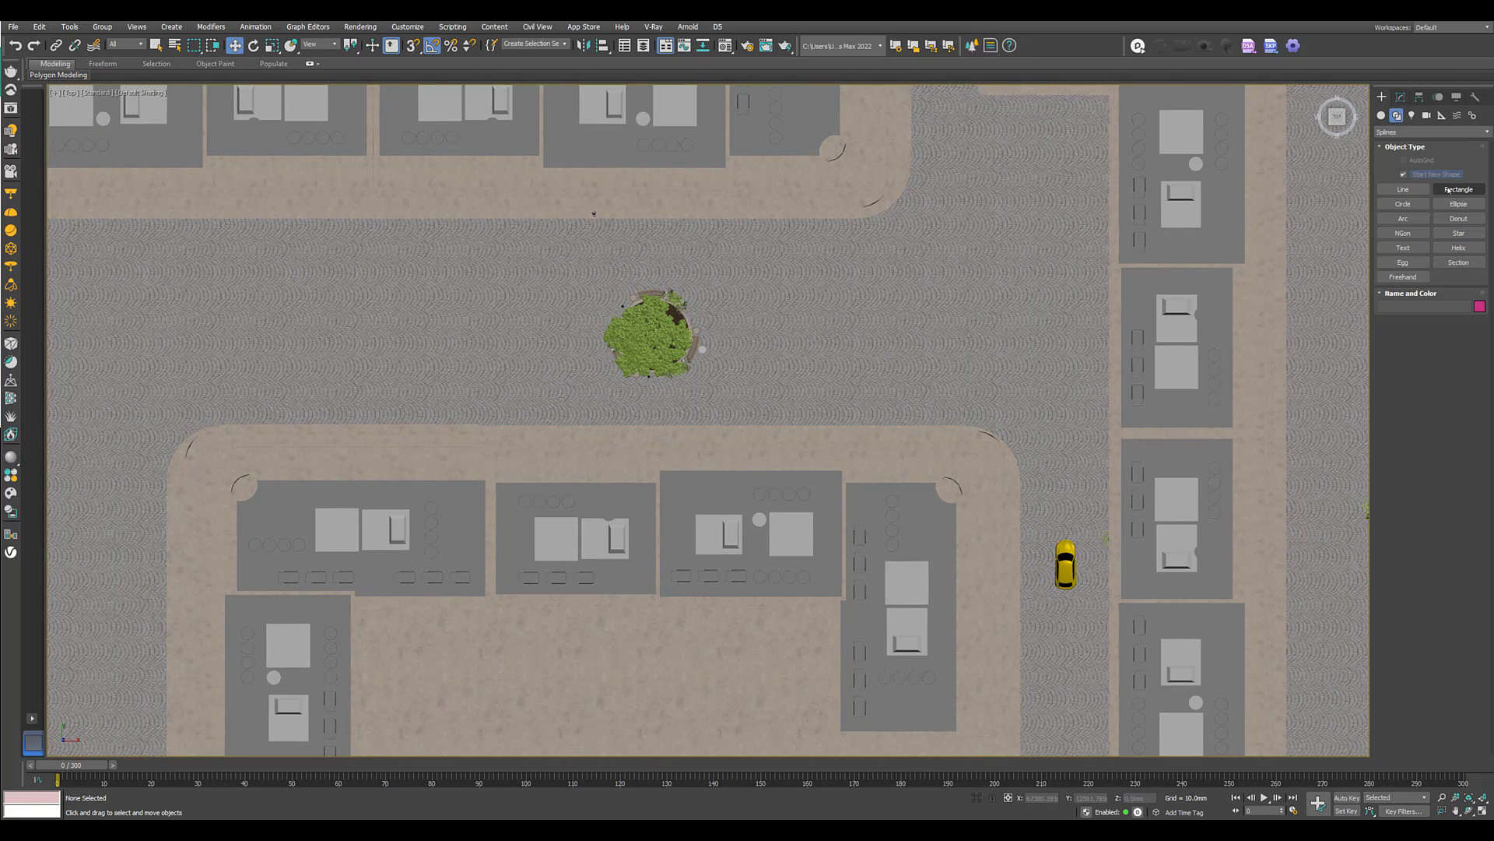
left_click(1403, 189)
middle_click_drag(907, 429, 853, 449)
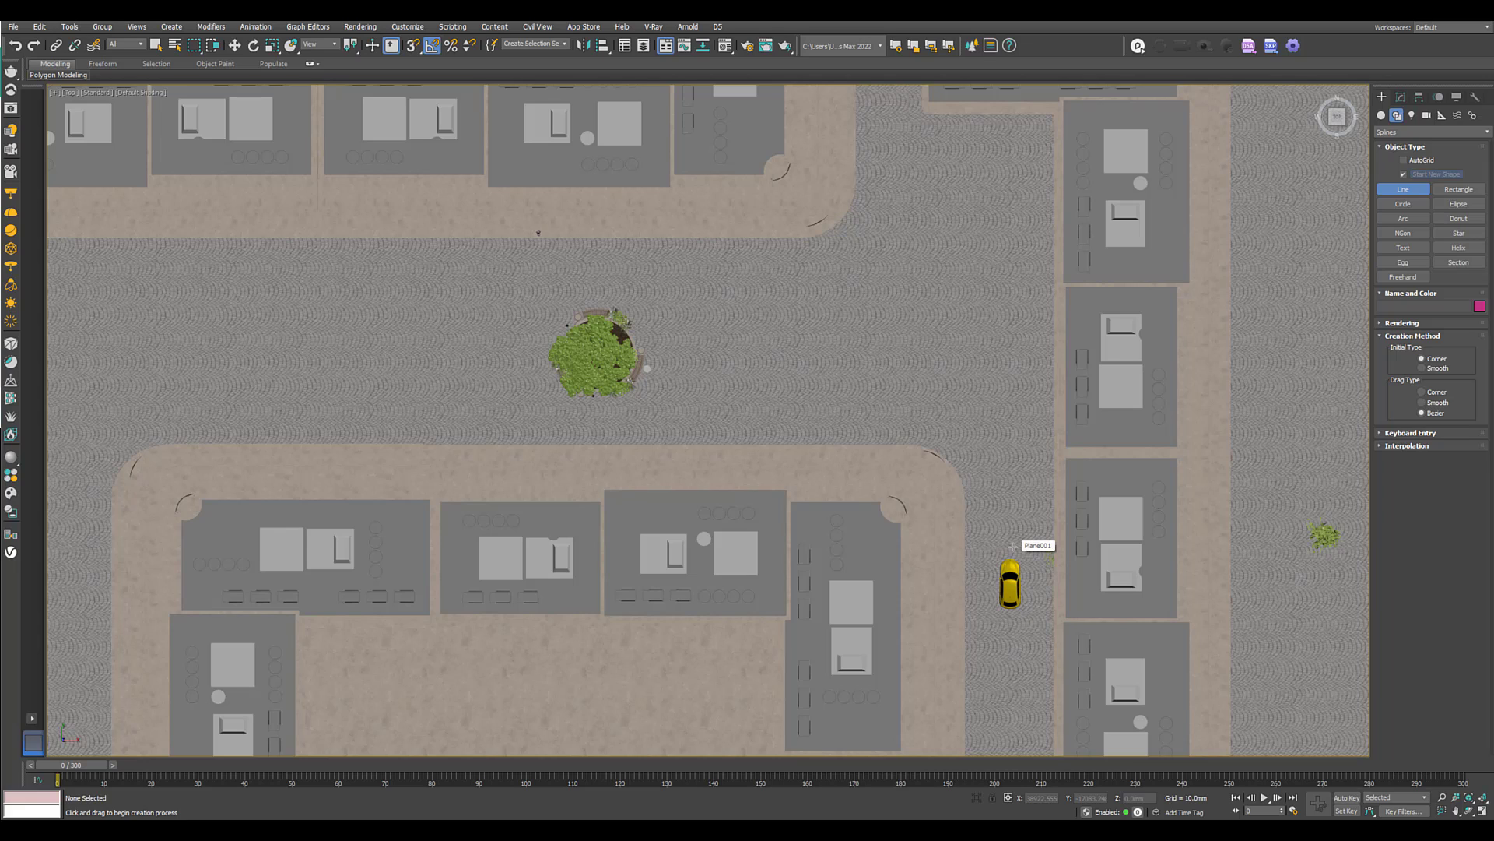
left_click(1014, 561)
left_click(963, 313)
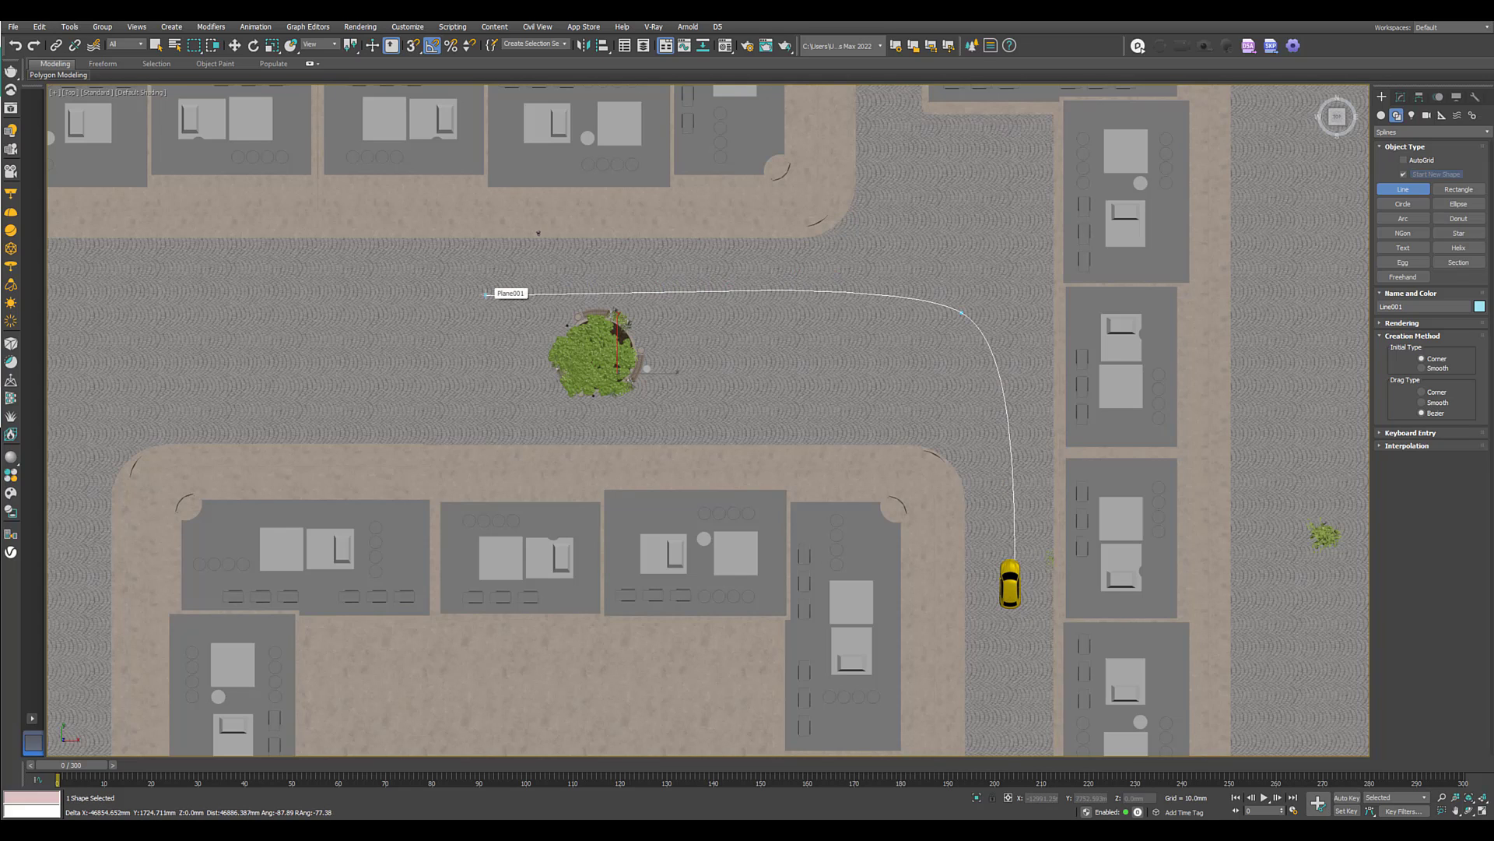
left_click(434, 301)
left_click(357, 375)
right_click(357, 375)
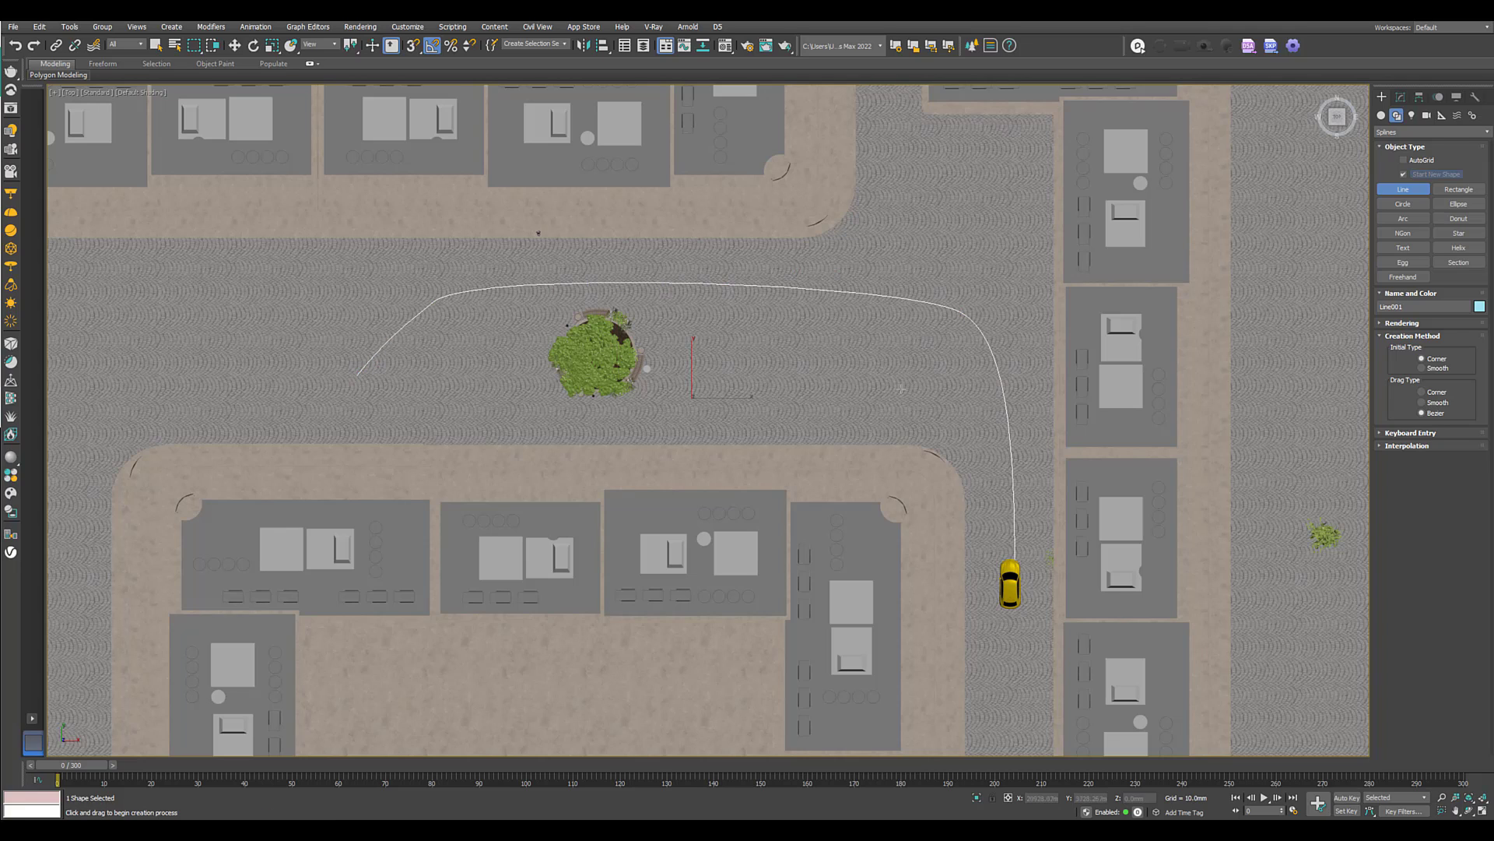
Turn on adaptive interpolation for the driving path line so its corner curve is smooth.
key("1")
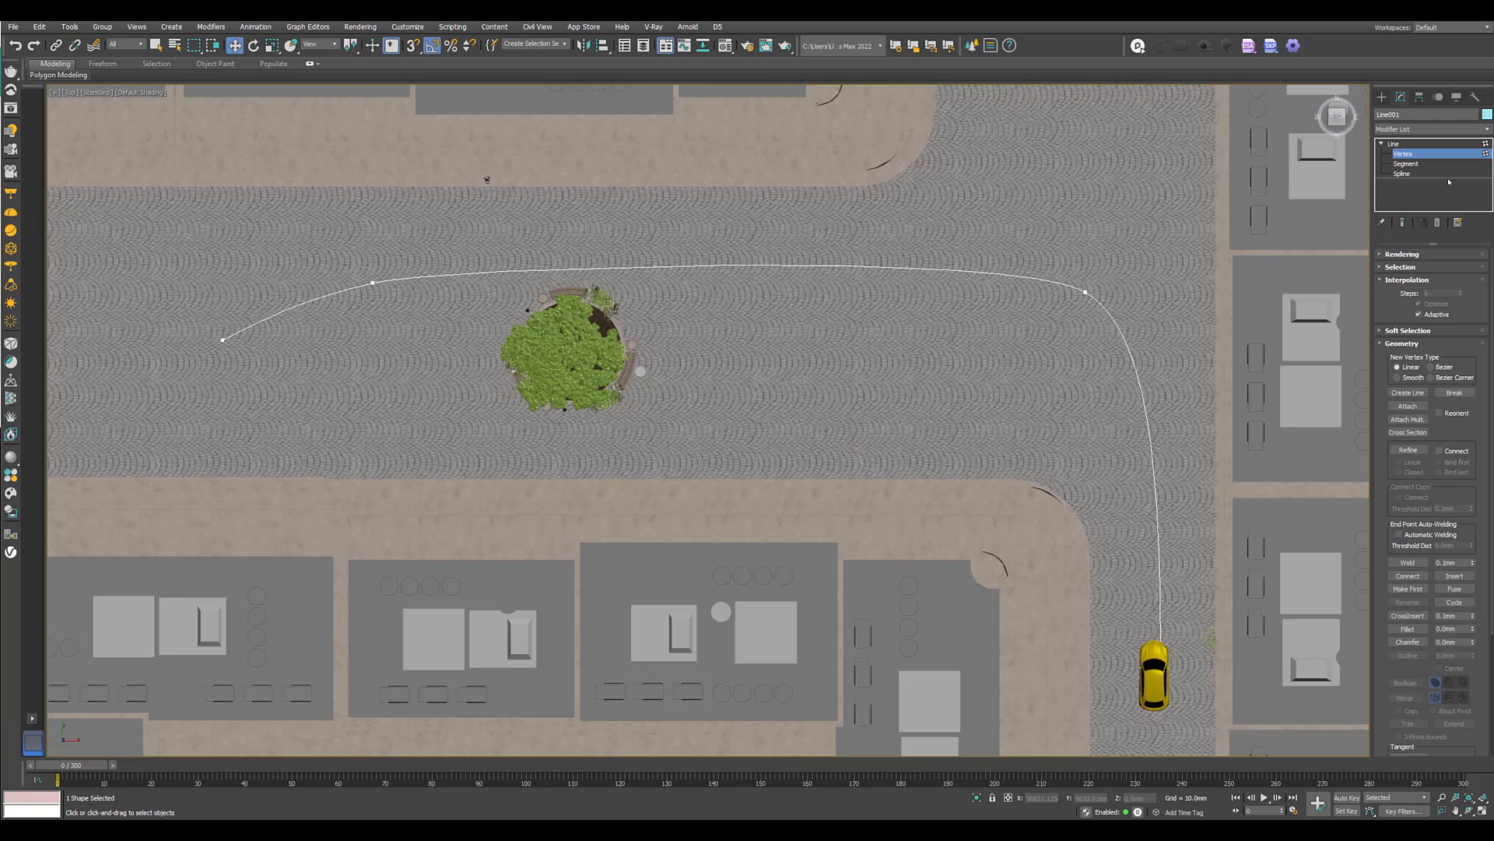
left_click(1394, 145)
scroll(1246, 288, "up", 5)
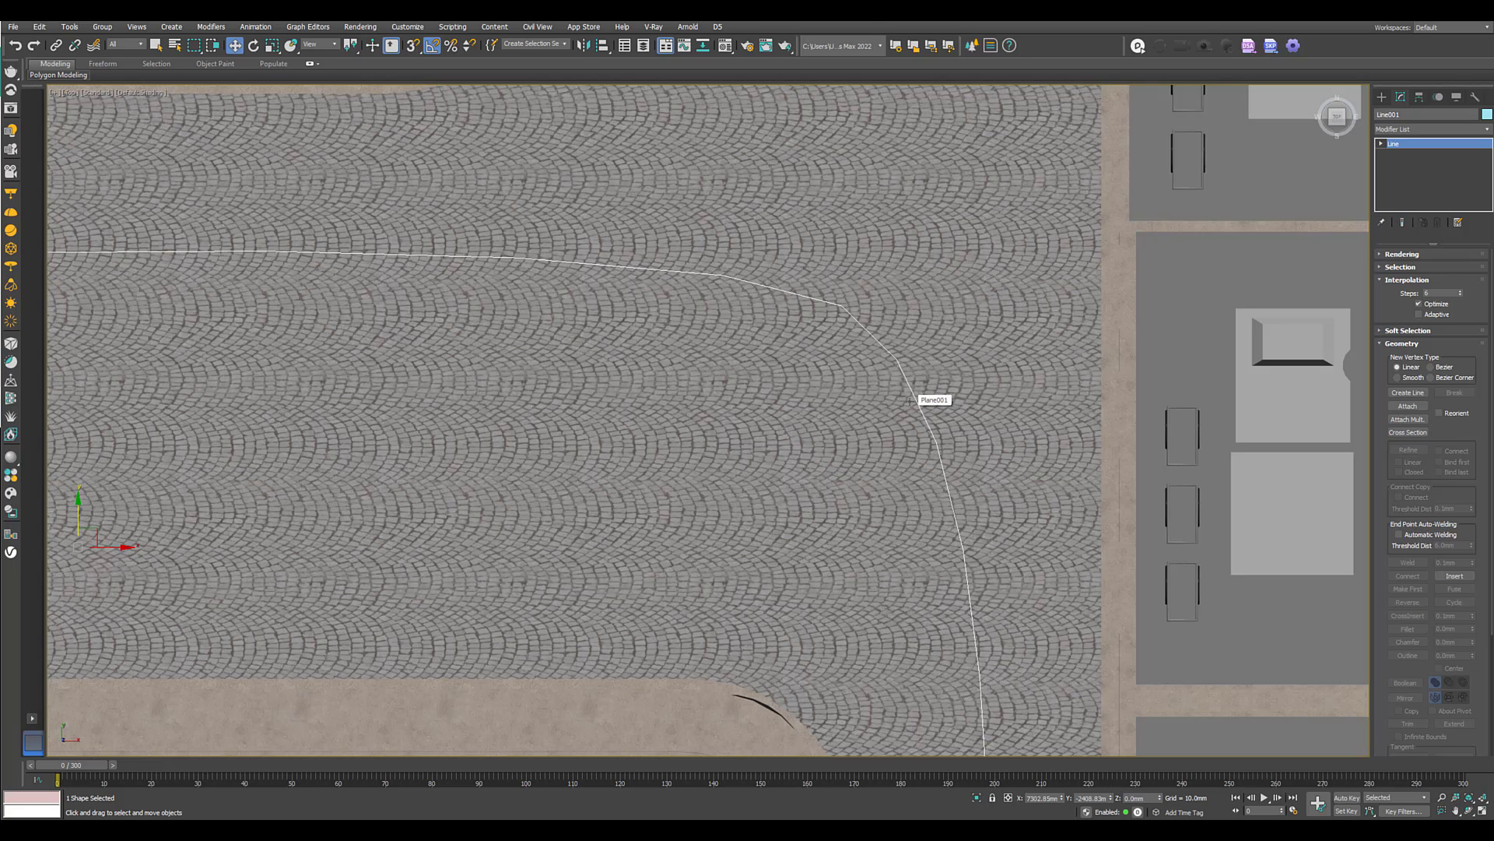
left_click(1419, 315)
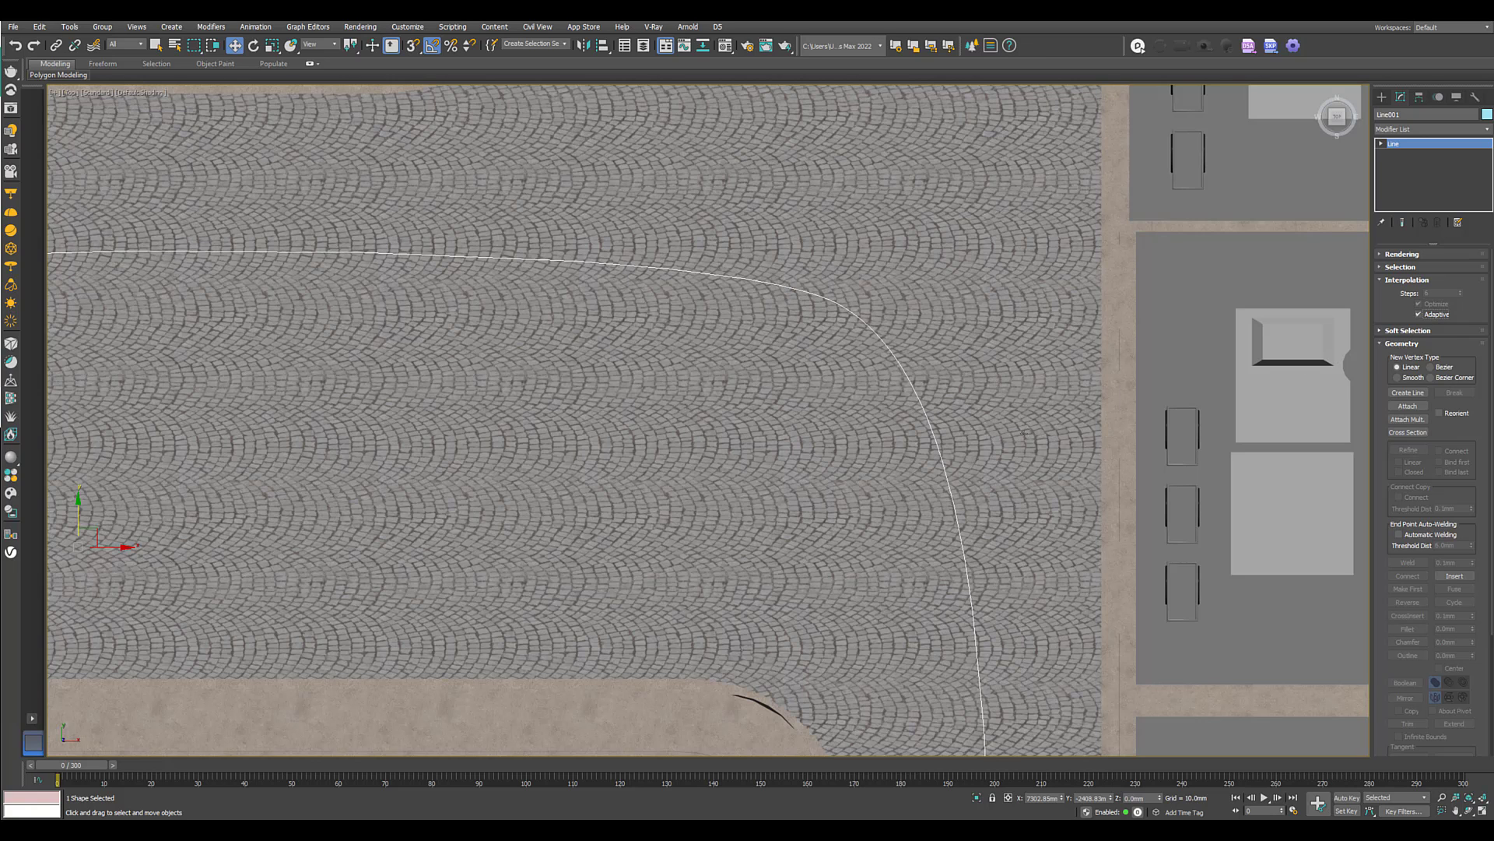
scroll(931, 413, "down", 4)
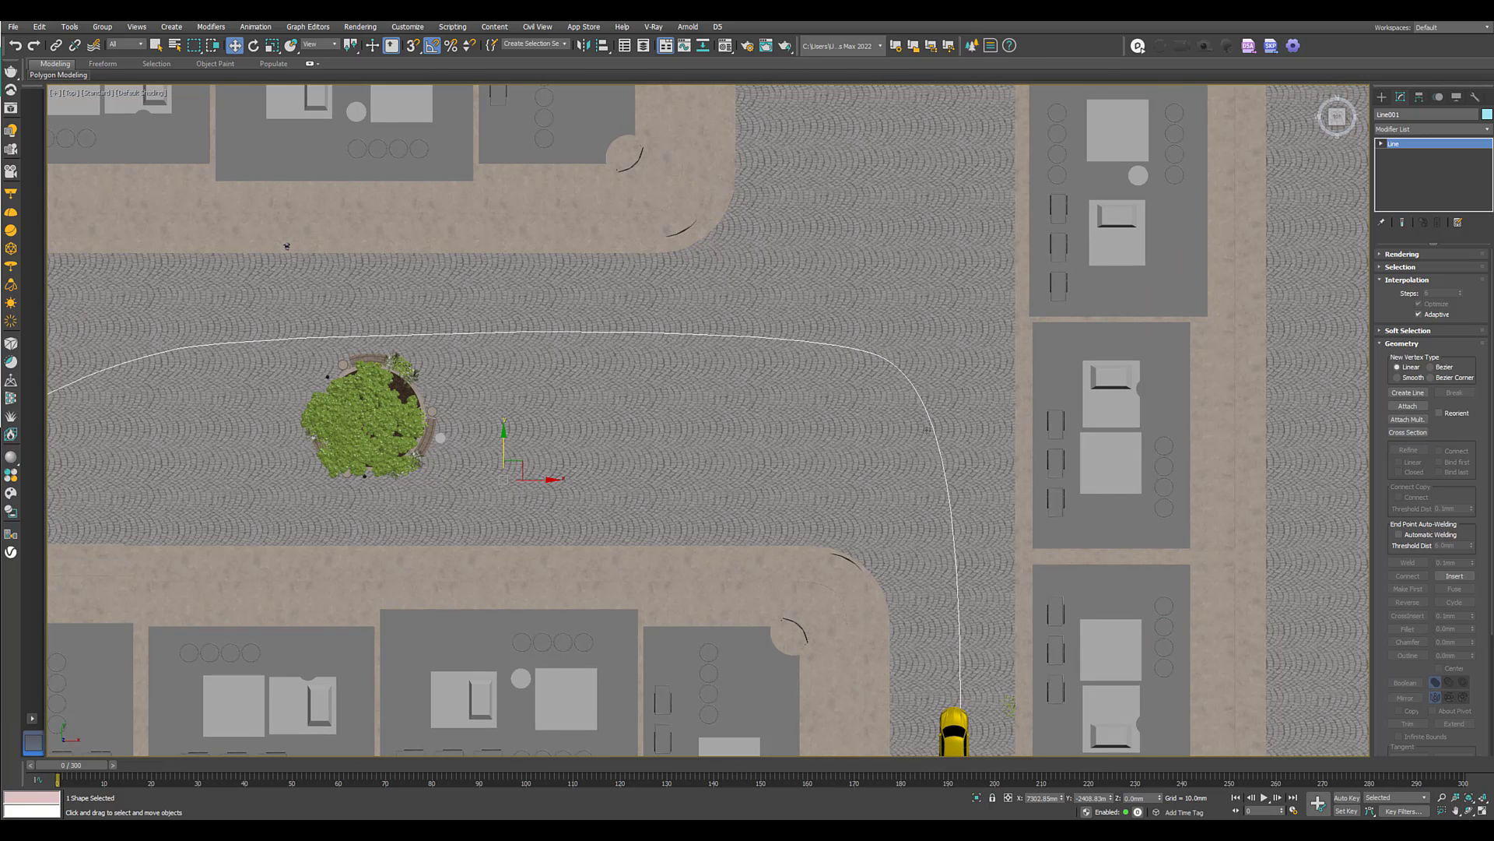
Assign the drawn line, Line001, as the path of the car rig's main controller.
scroll(1000, 625, "up", 1)
middle_click_drag(1000, 624, 1029, 462)
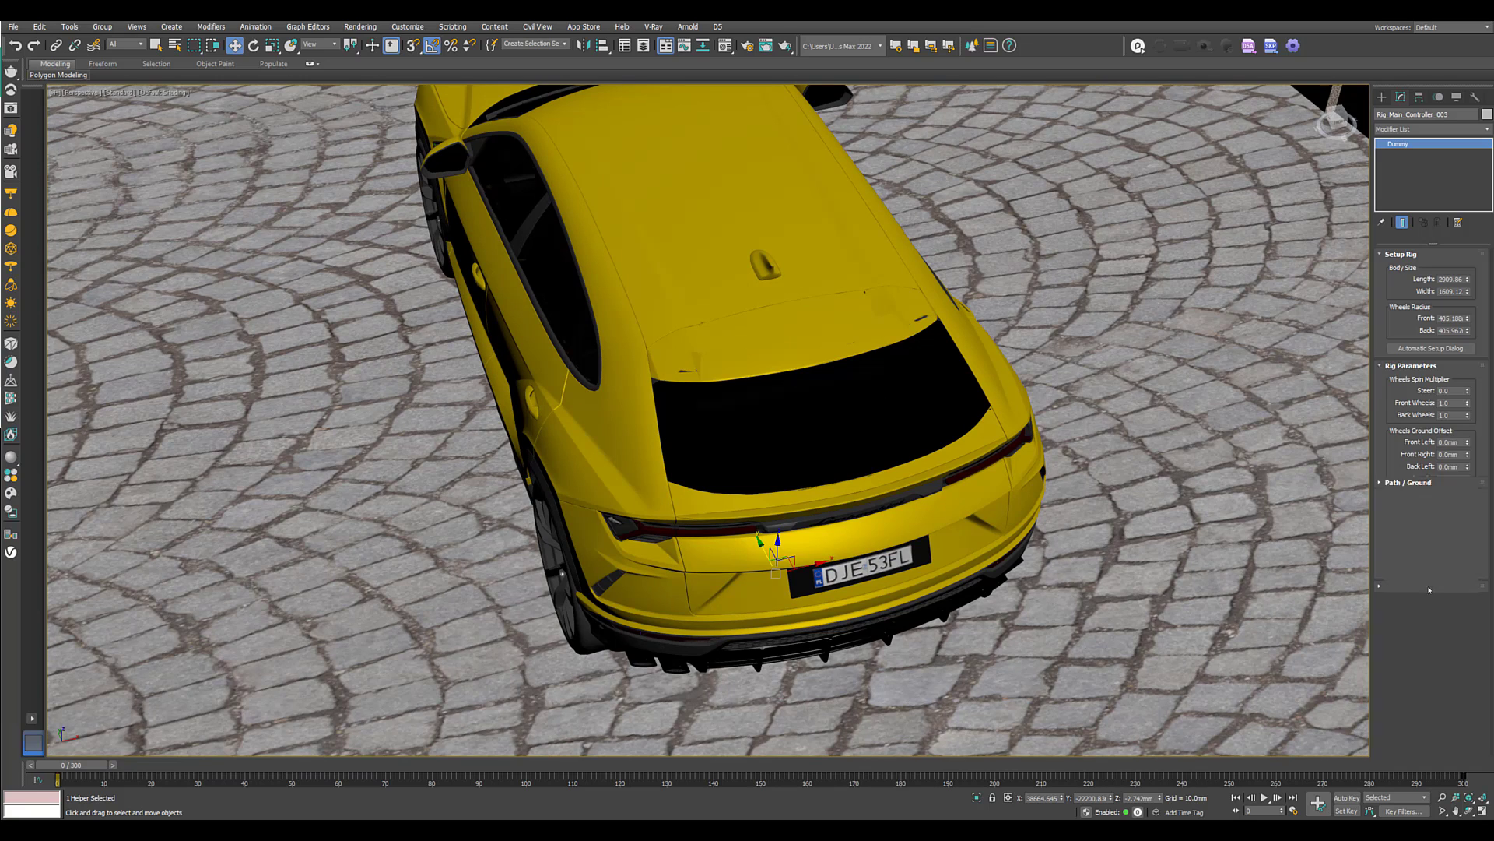
left_click(1427, 587)
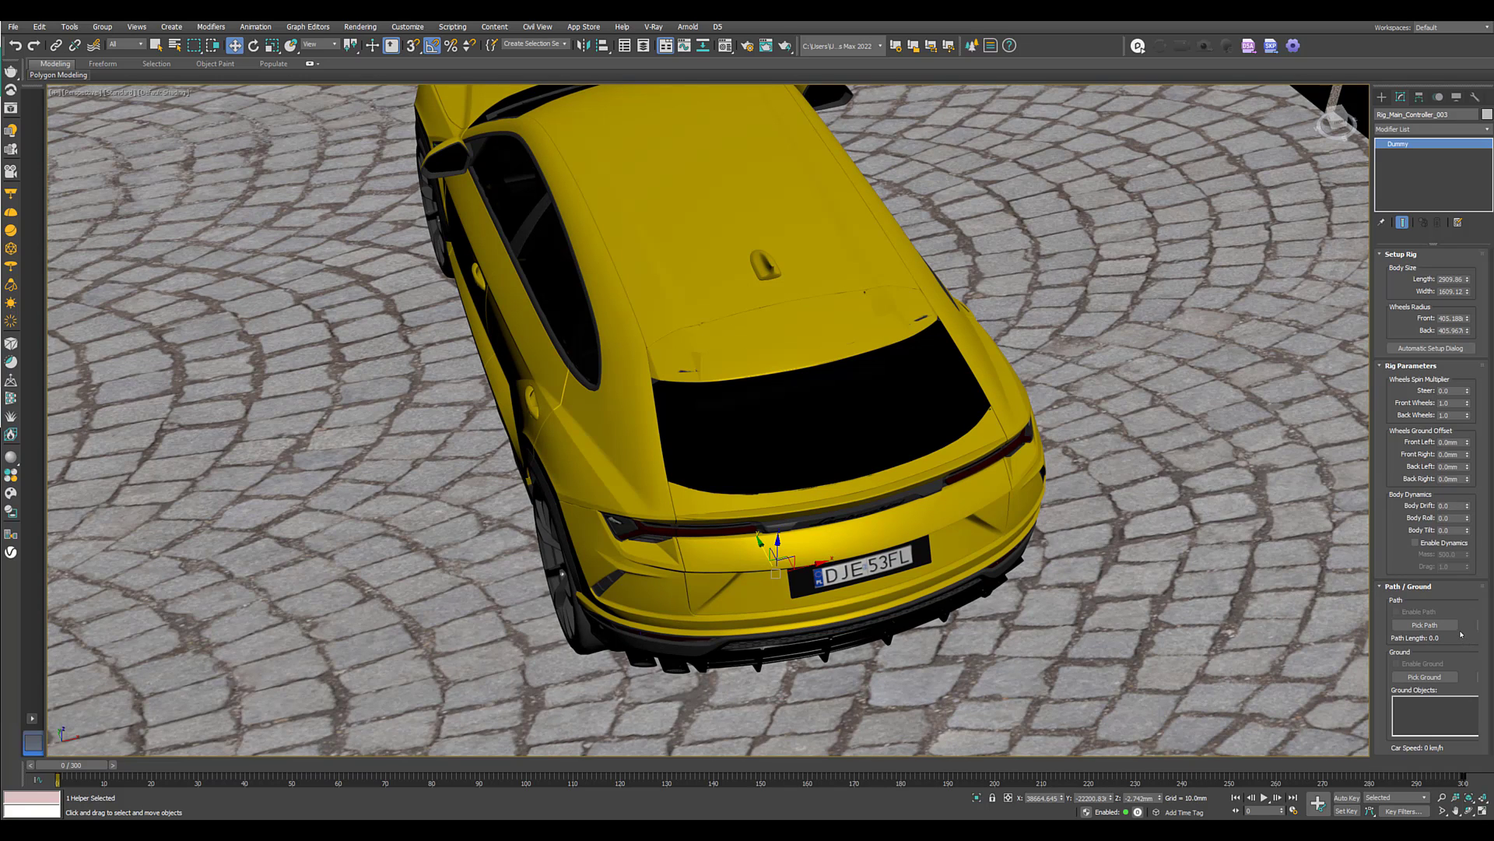
left_click(1426, 627)
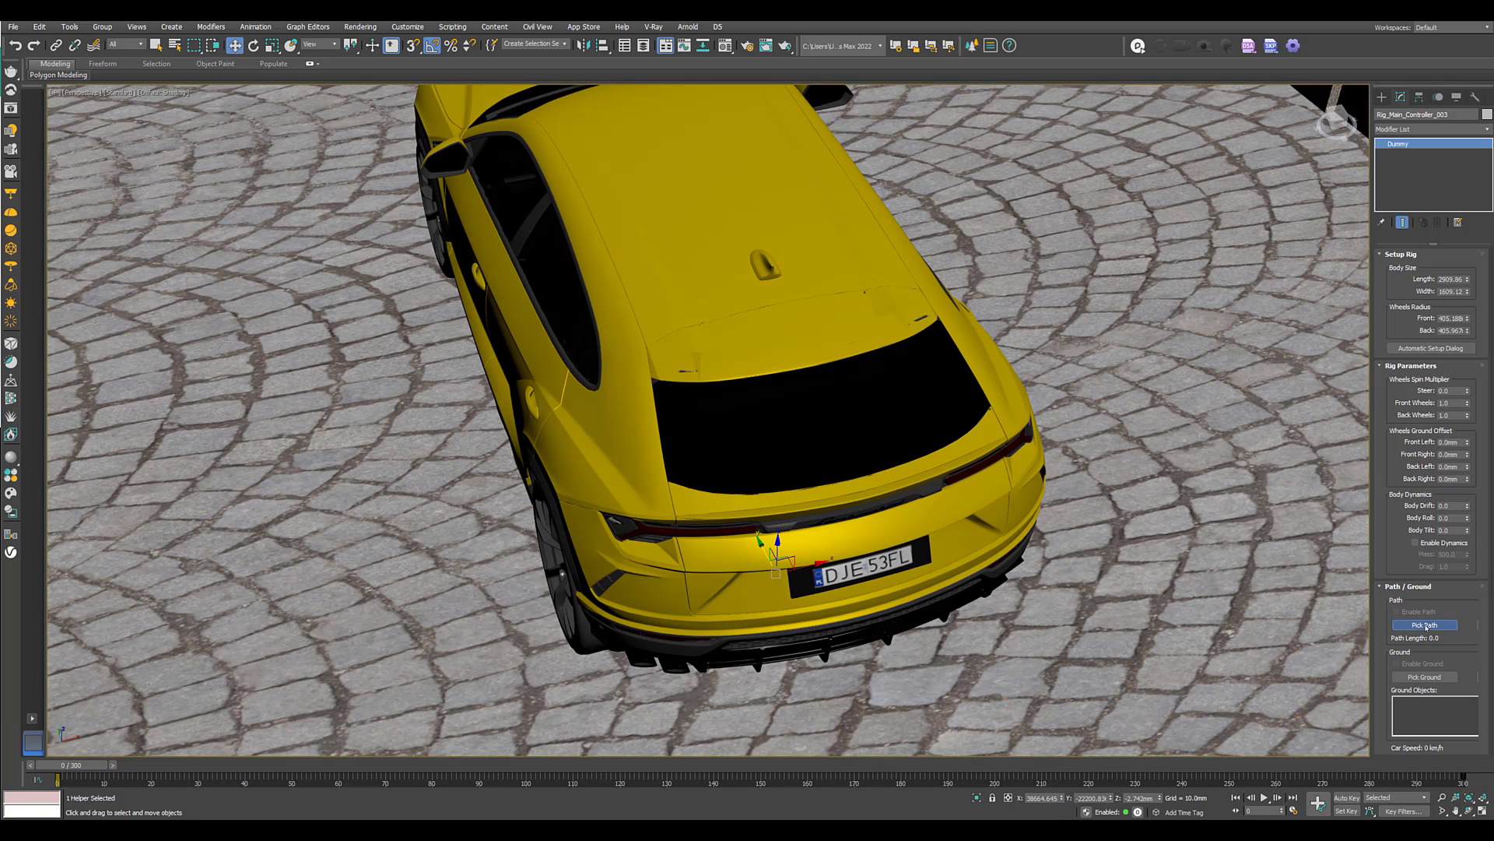
middle_click_drag(839, 371, 844, 394)
scroll(844, 397, "down", 5)
key("F3")
middle_click_drag(679, 289, 679, 340)
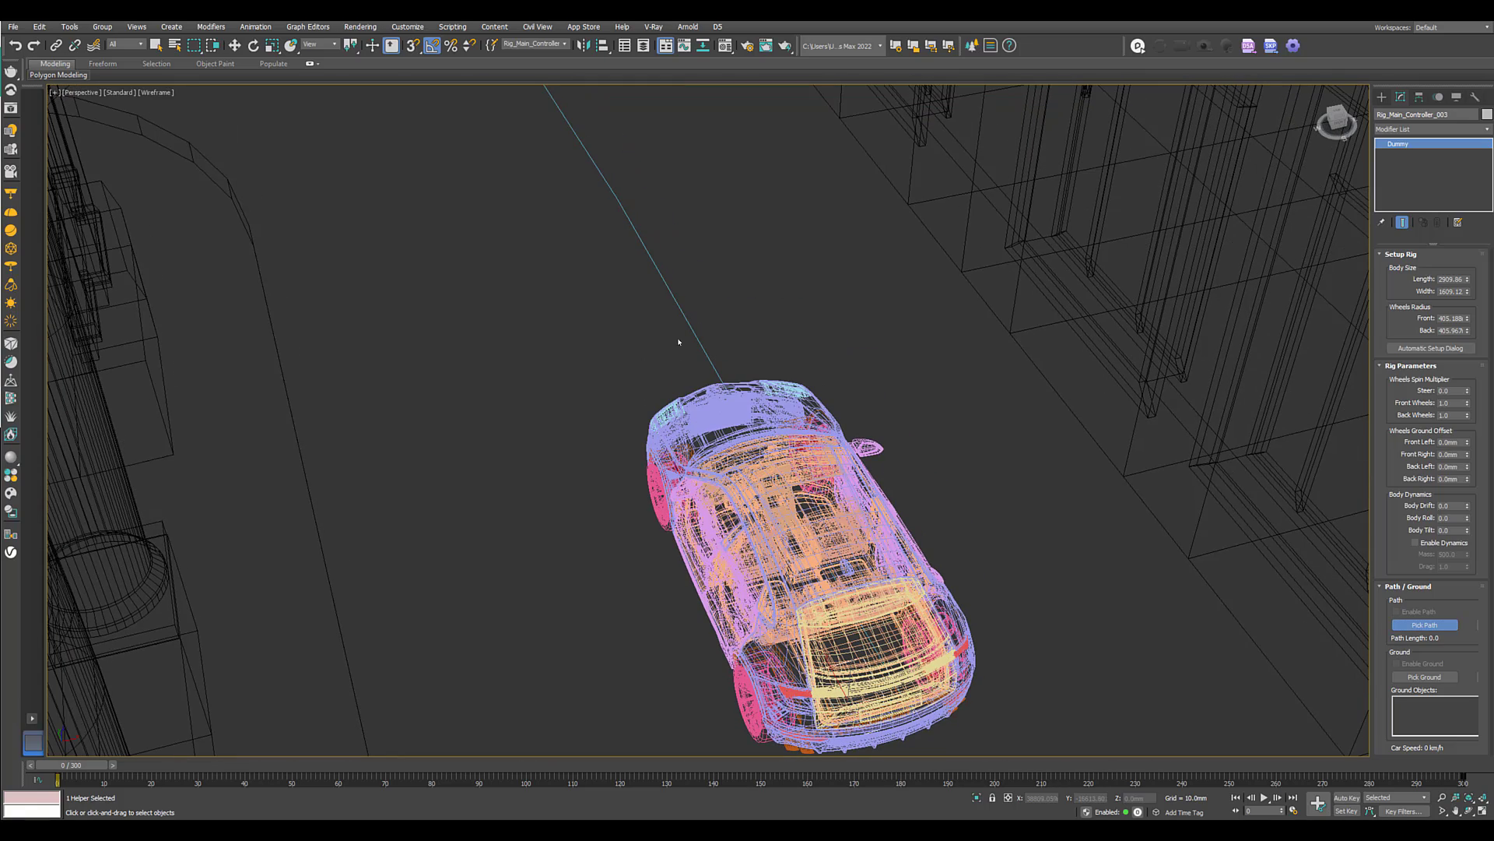
left_click(667, 285)
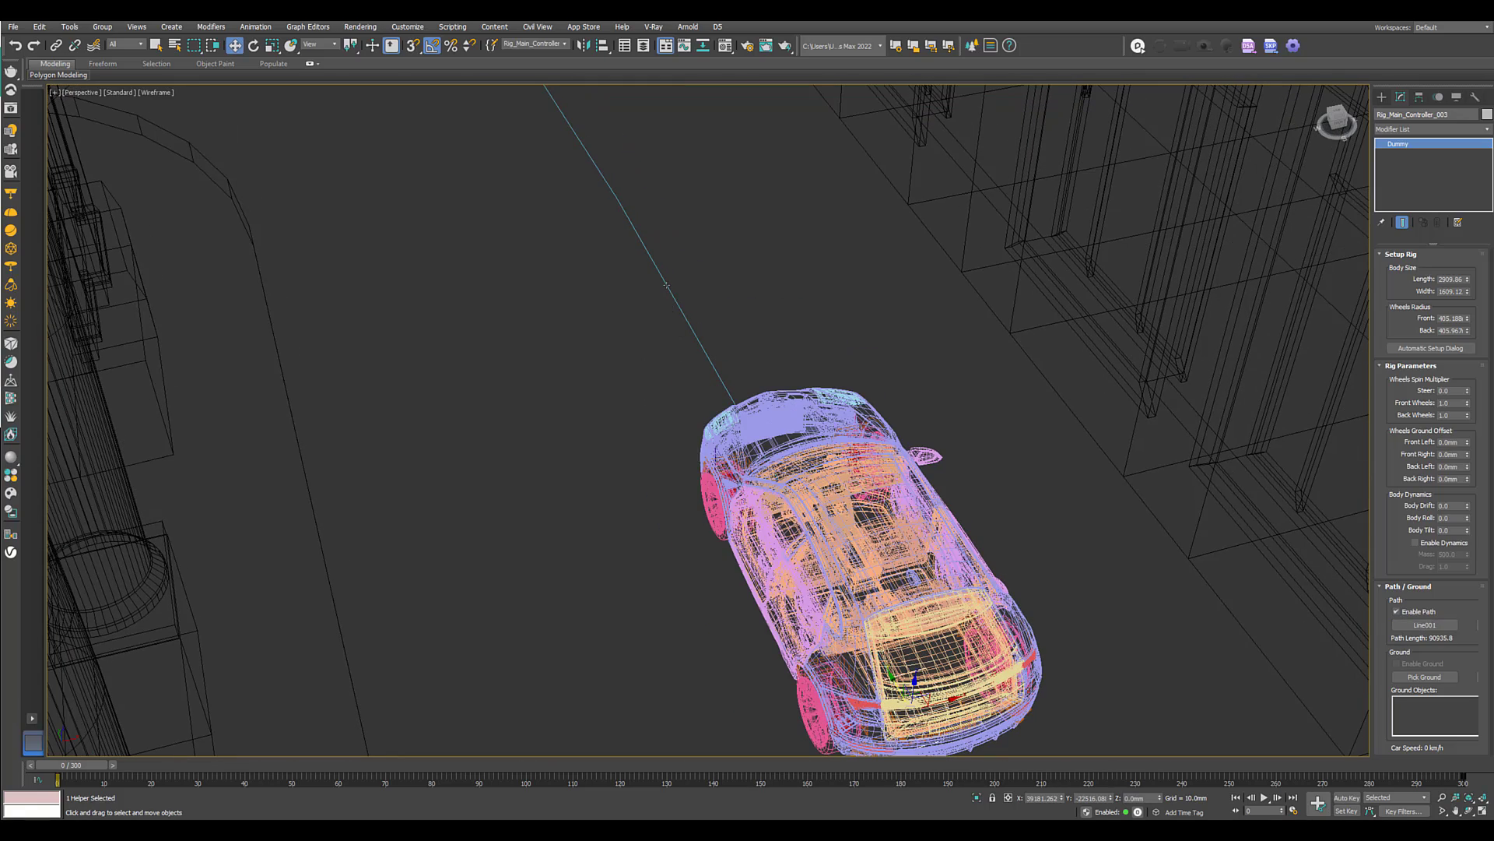
Assign the cobbled street surface, Plane001, as the car rig's ground object.
middle_click_drag(666, 286, 647, 240)
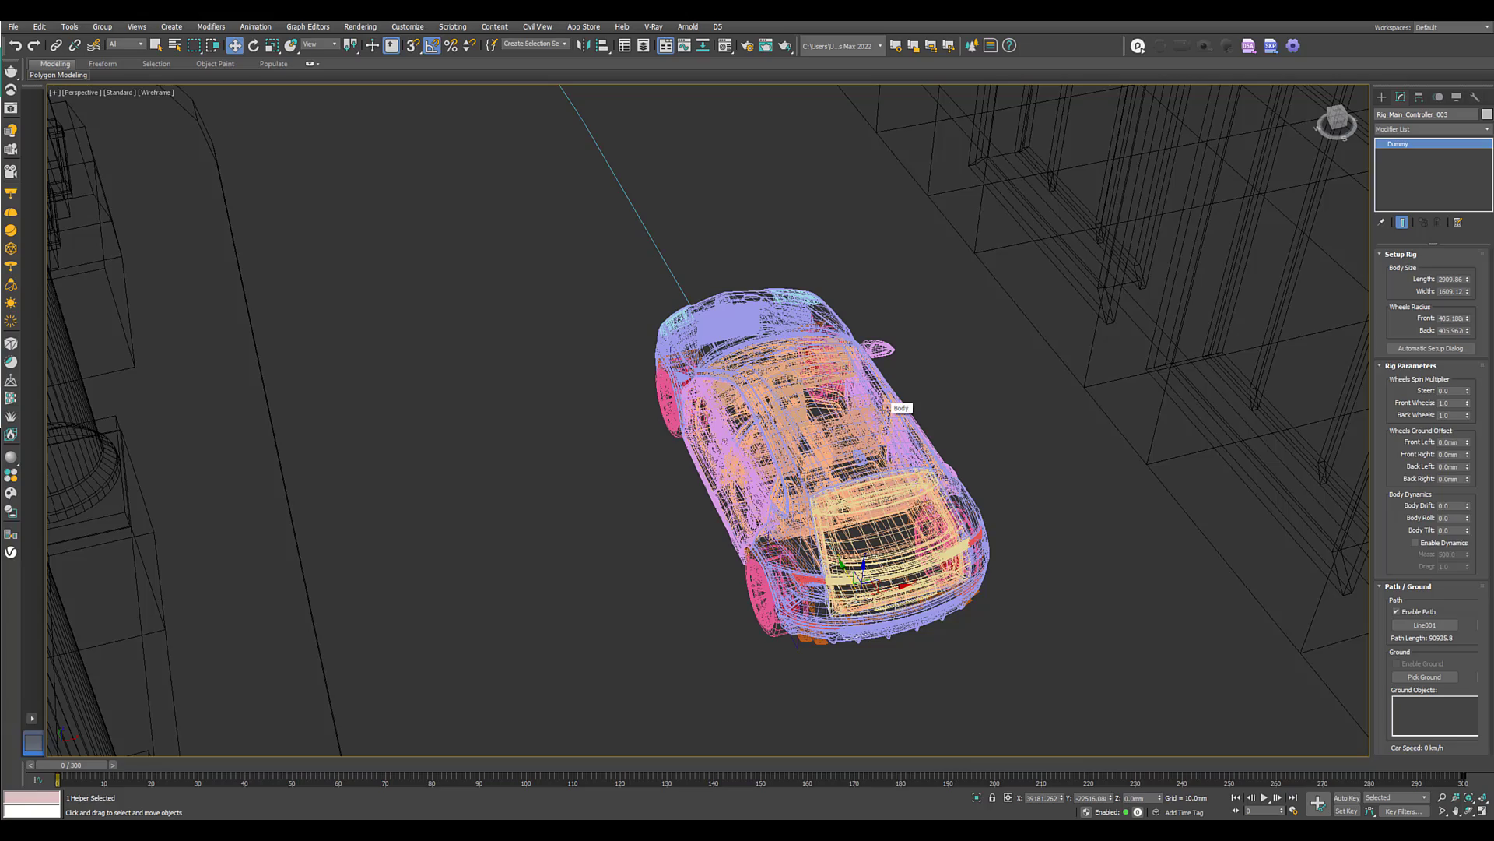
key("F3")
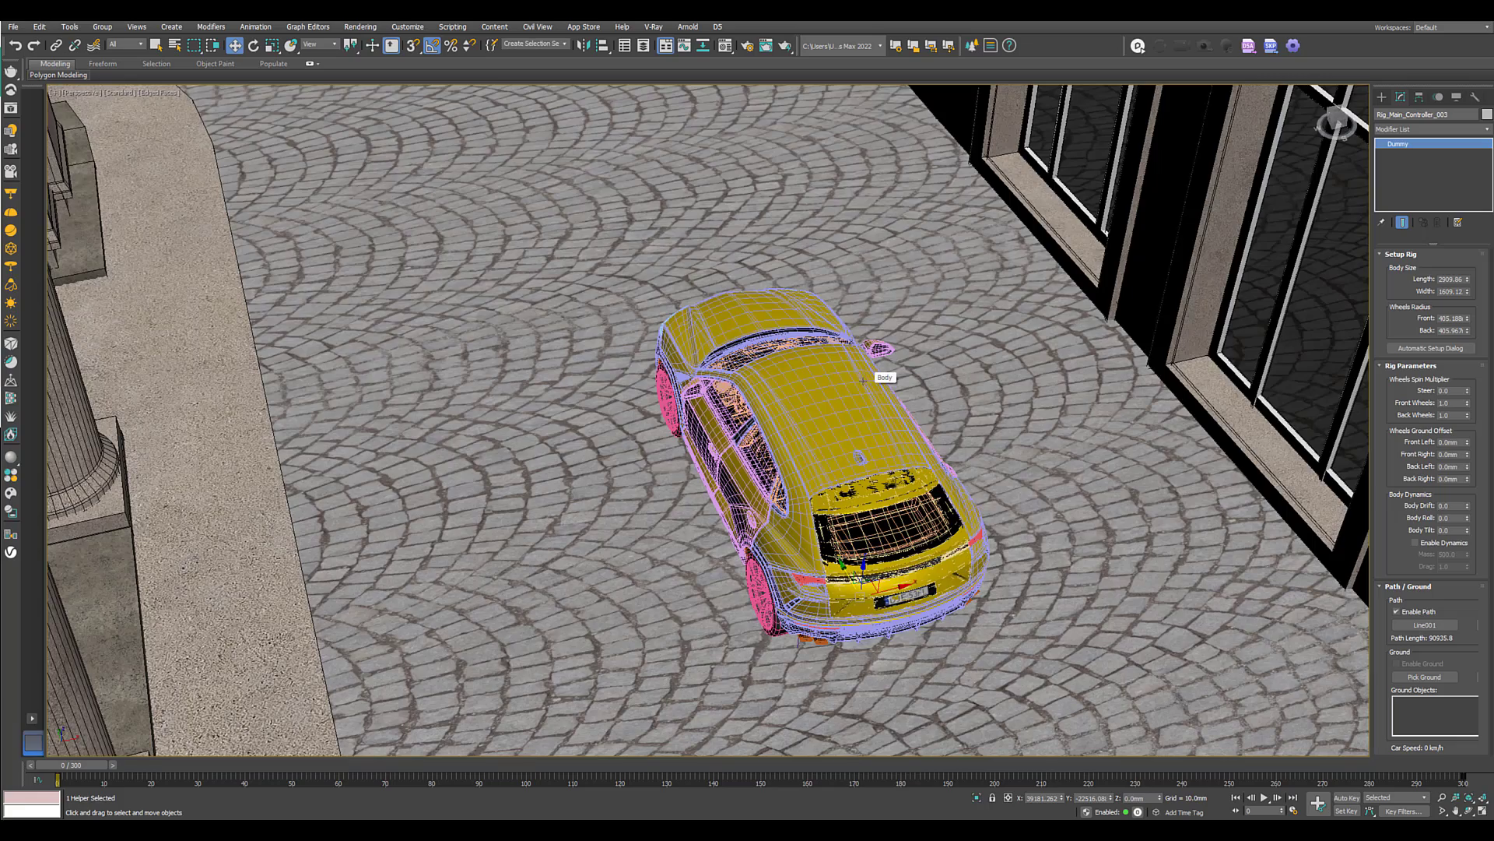
scroll(887, 498, "up", 4)
middle_click_drag(732, 506, 853, 442, "alt")
mouse_move(670, 492)
middle_mouse_down()
mouse_move(894, 393)
mouse_move(867, 408)
middle_mouse_up()
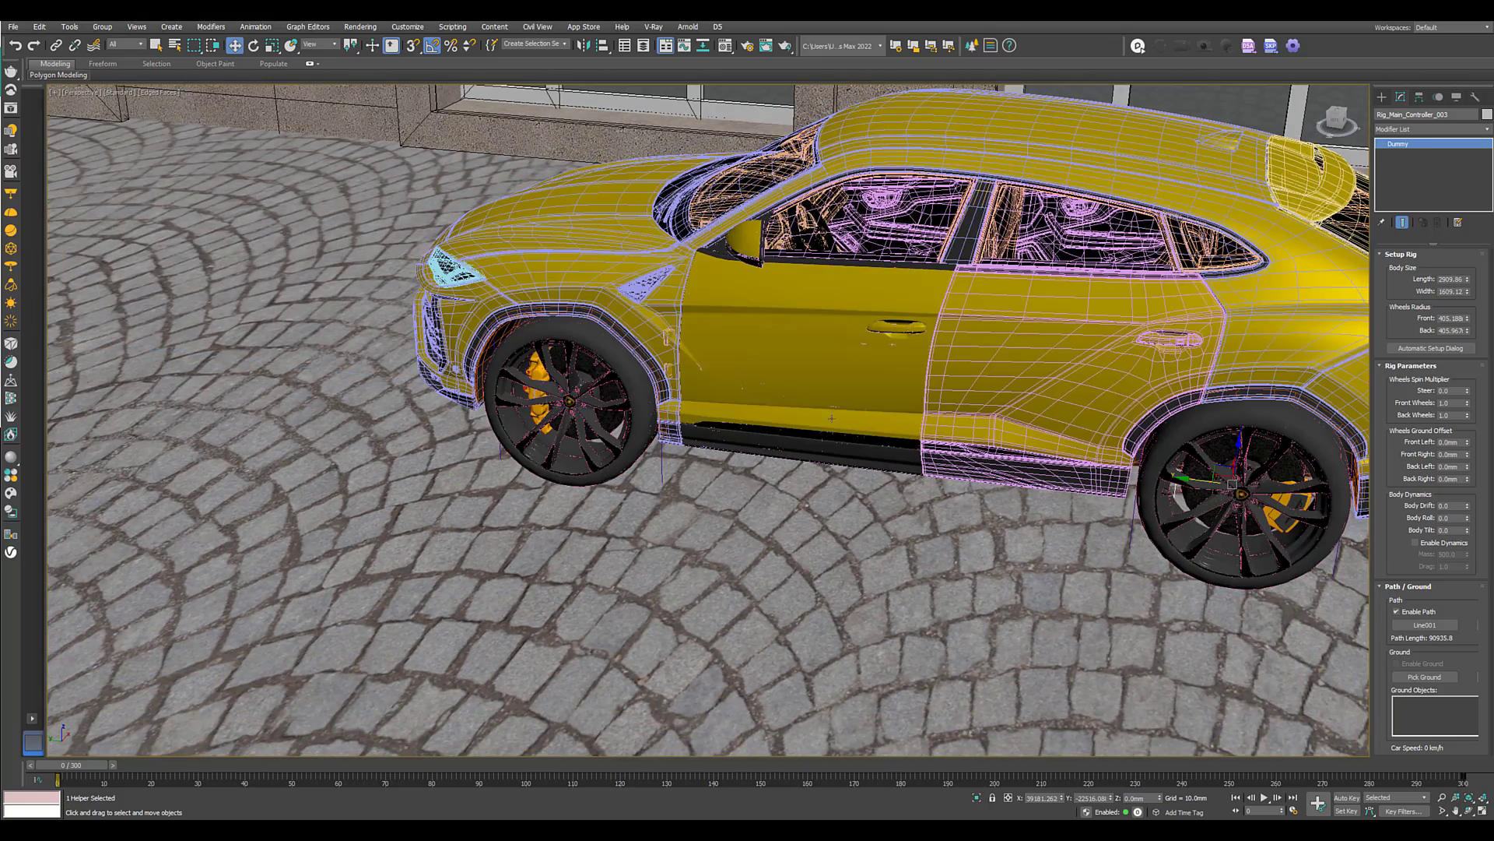
left_click(1432, 678)
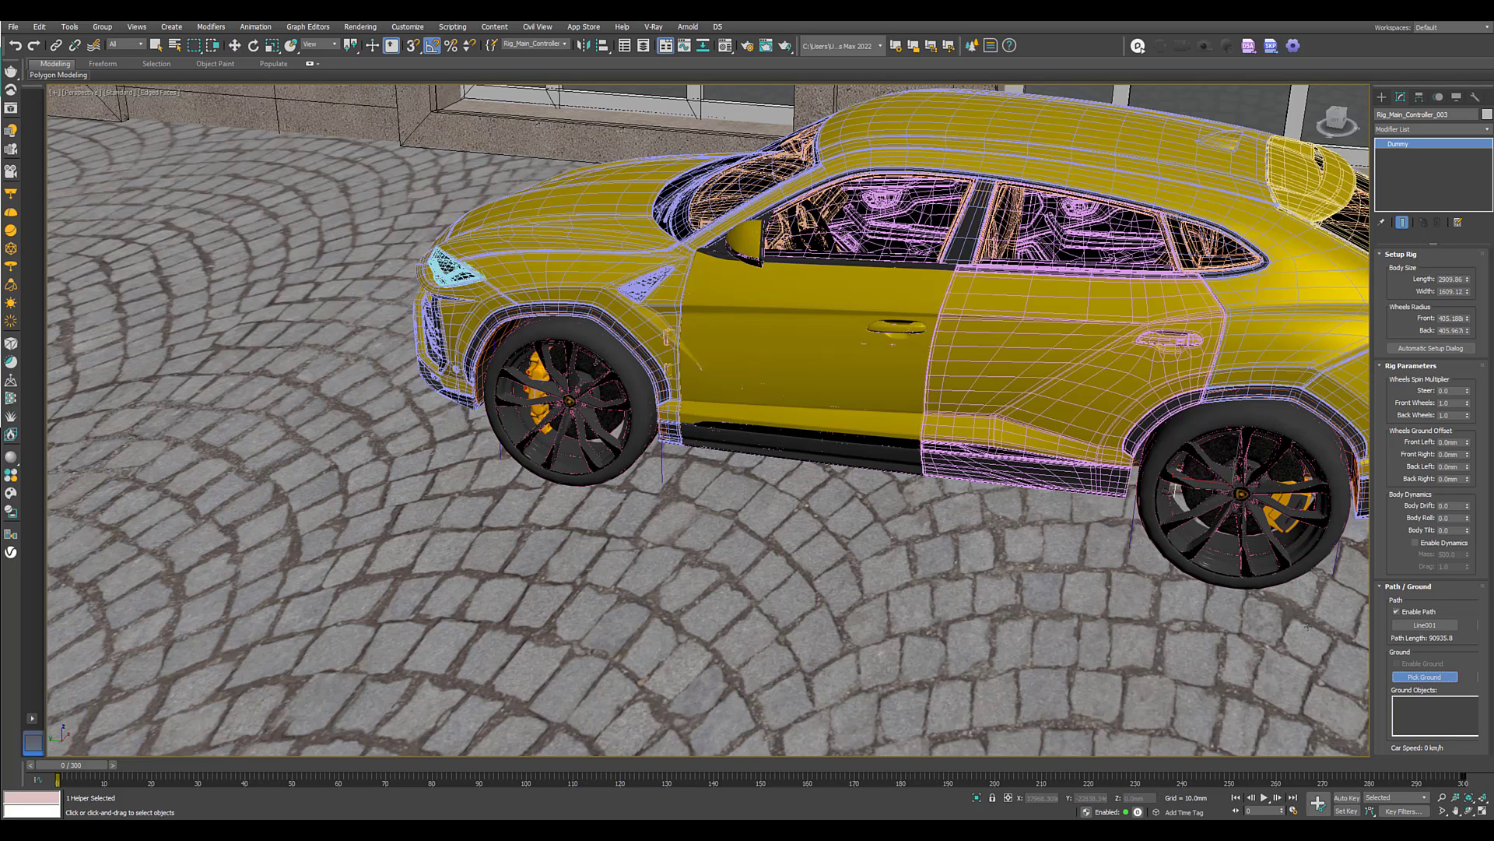
left_click(728, 549)
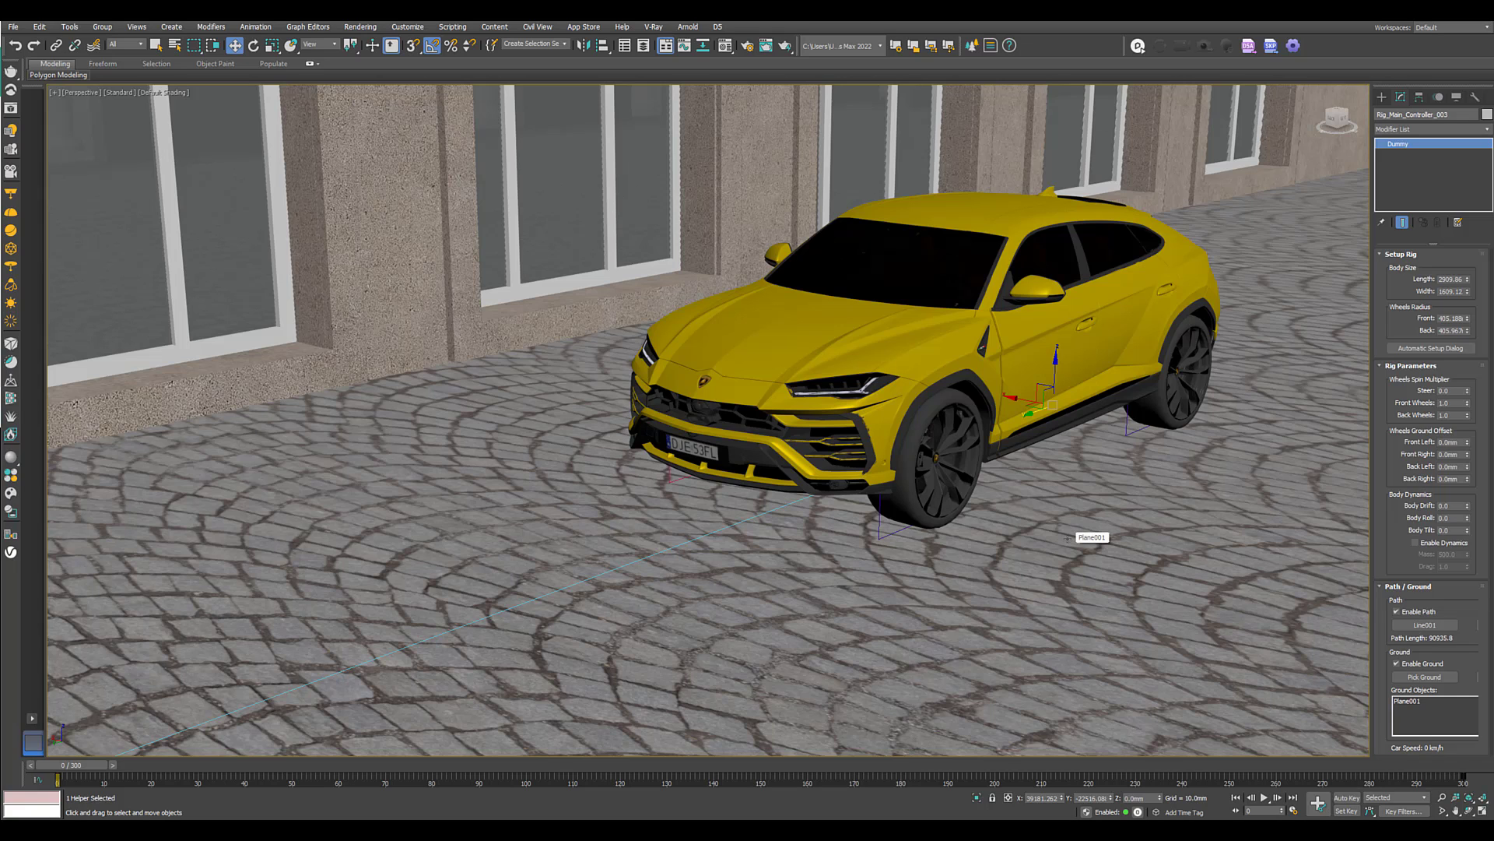
Set the scene's animation length to 400 frames in the time configuration.
key("t")
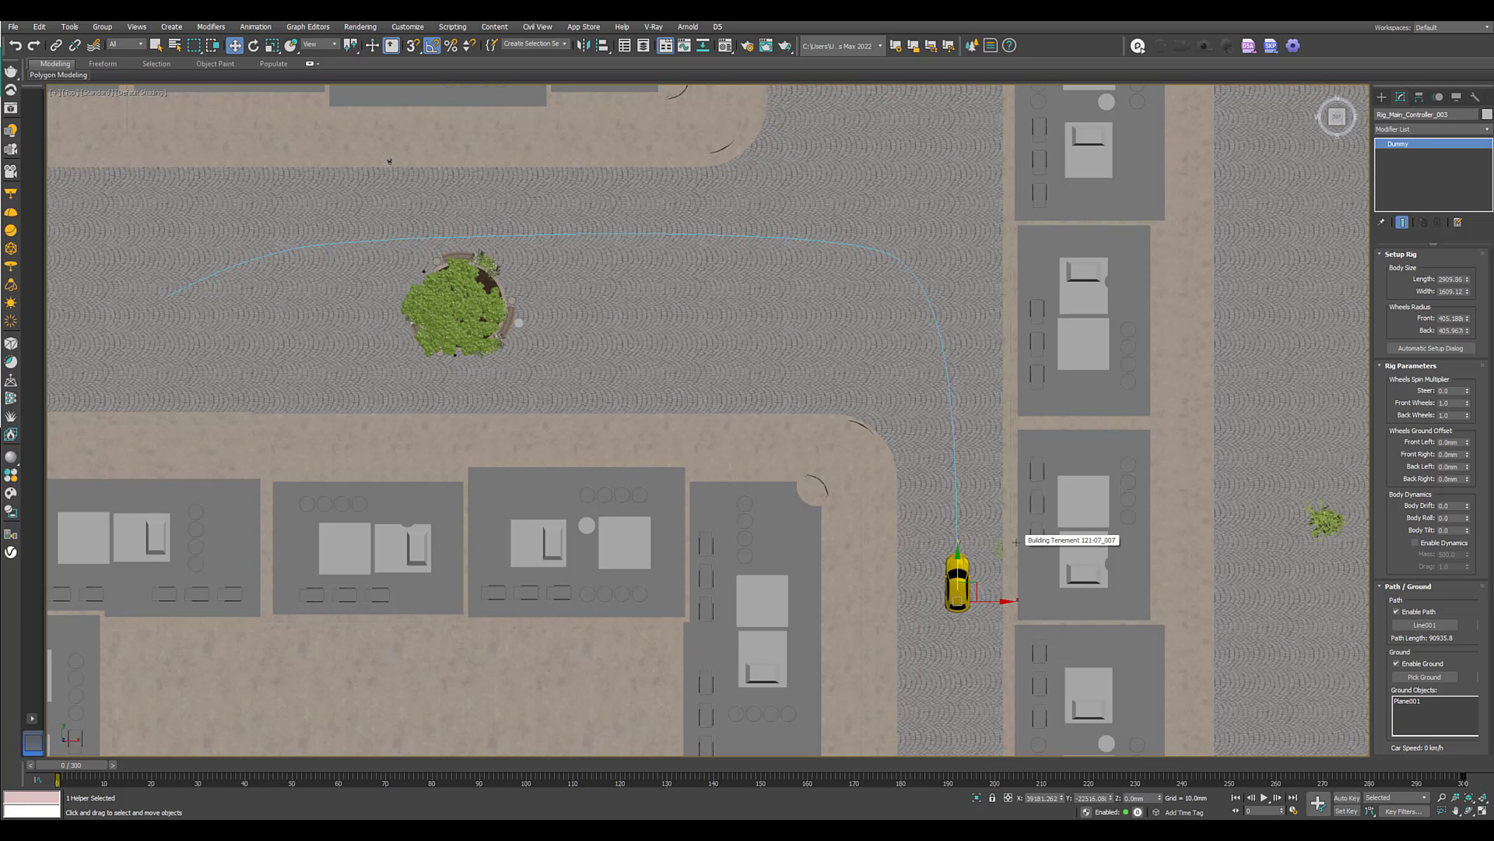
key("p")
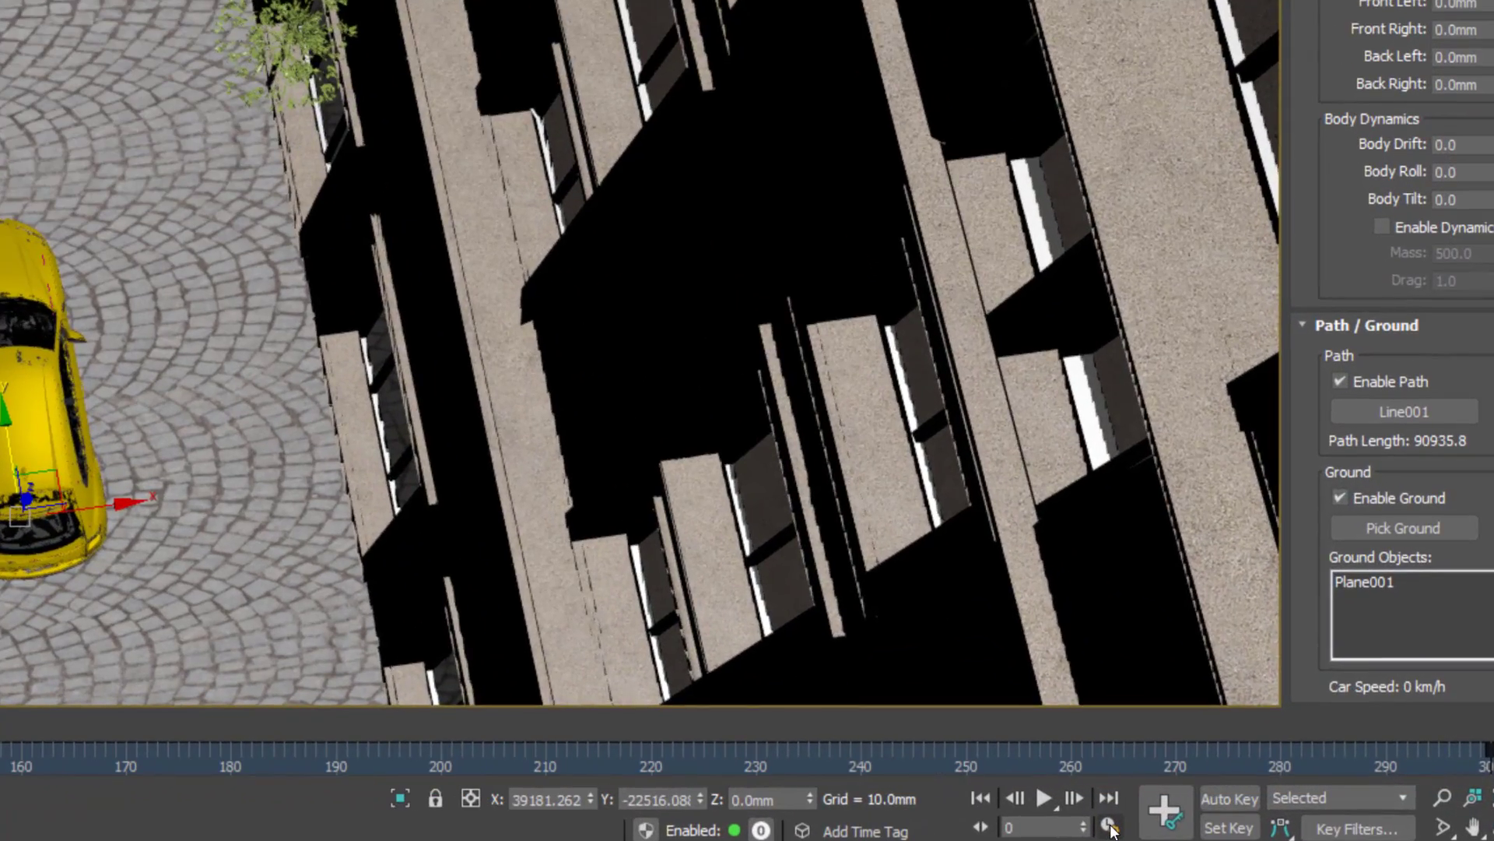
left_click(1110, 830)
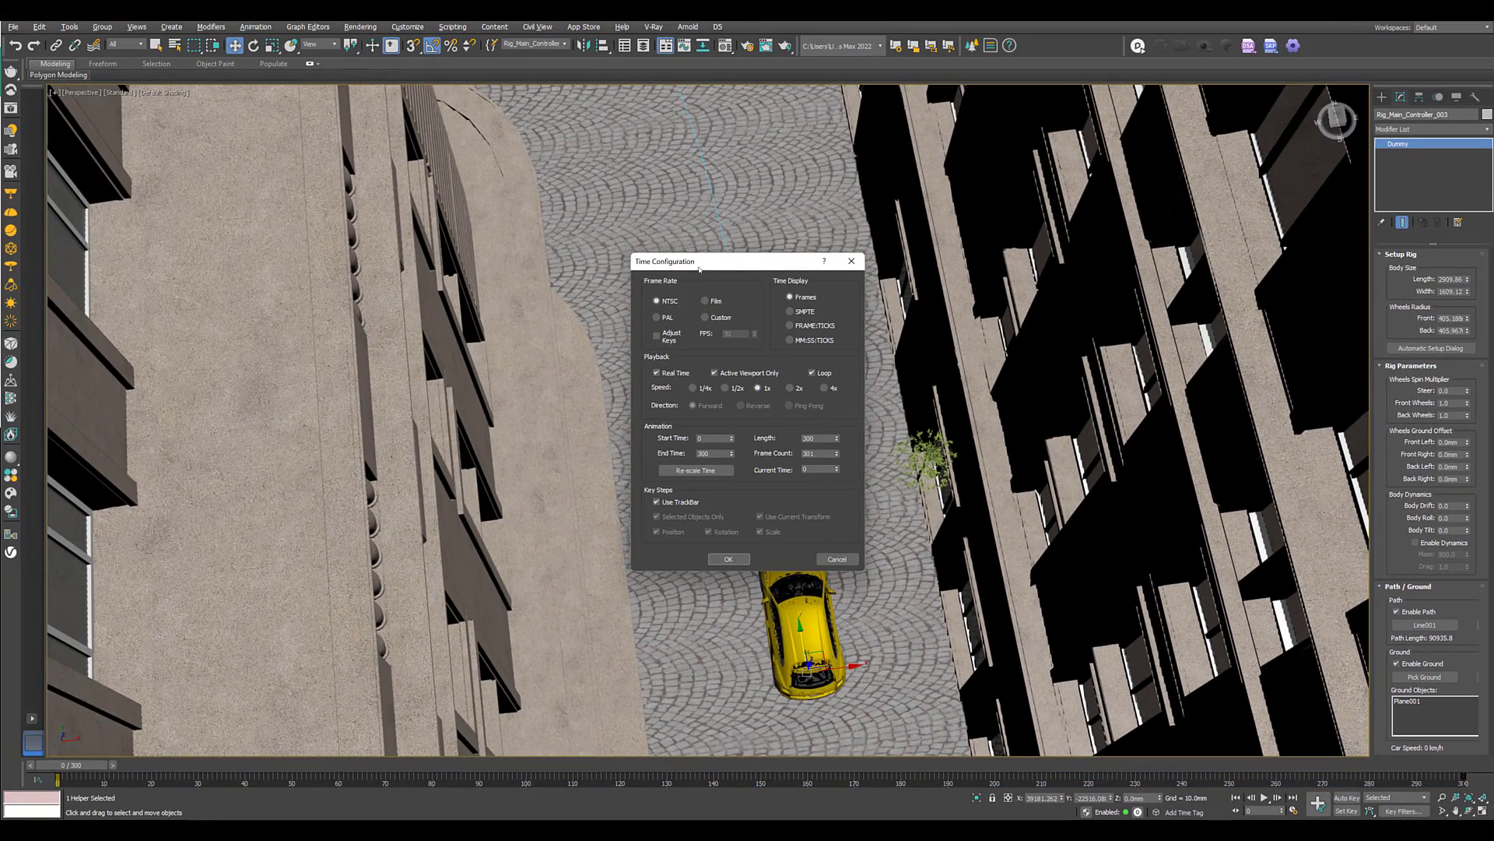
left_click_drag(698, 269, 852, 270)
double_click(869, 438)
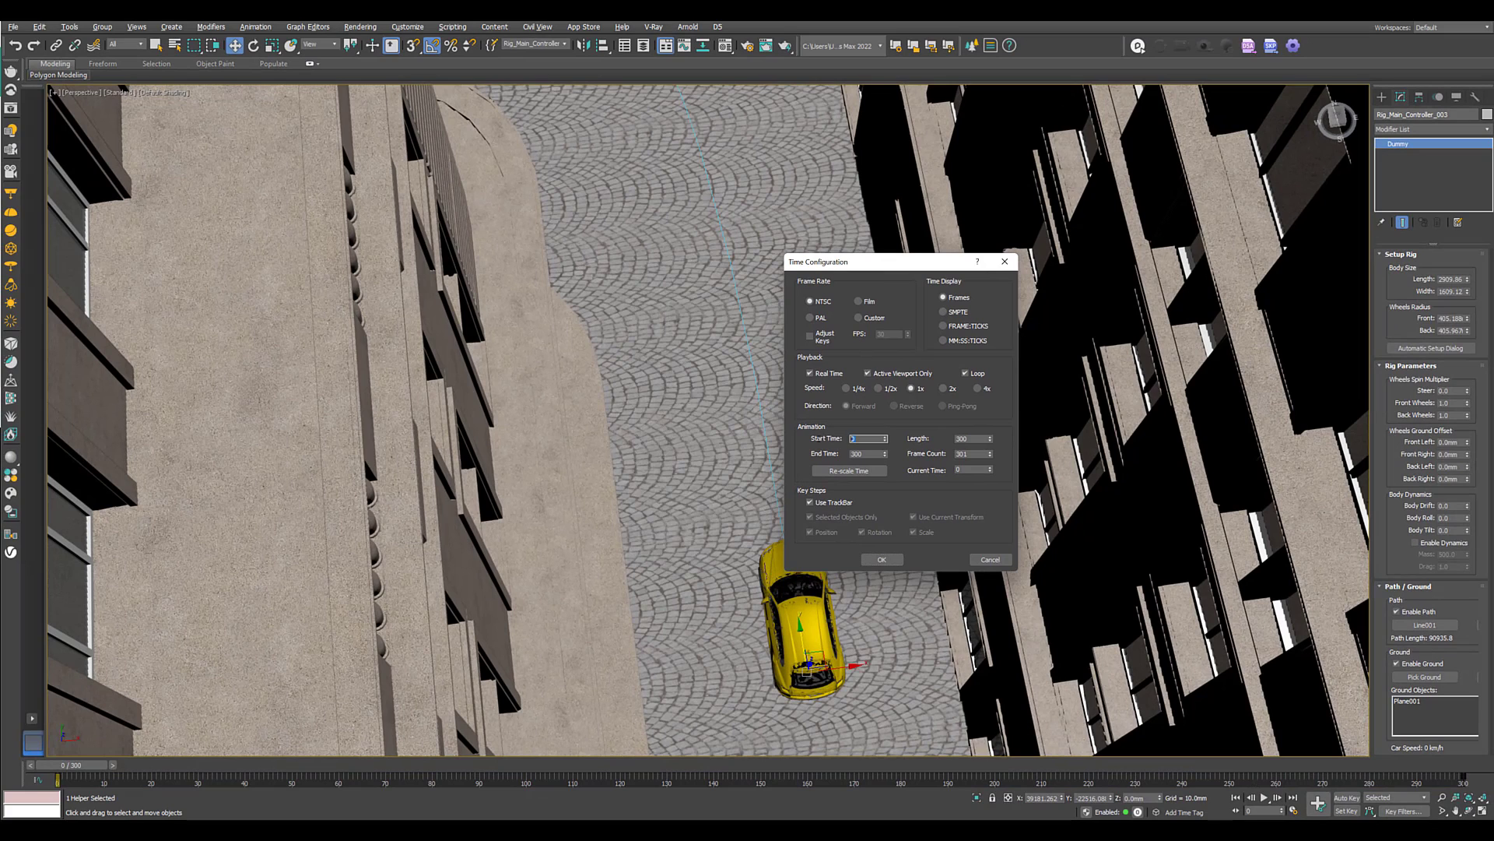
double_click(965, 439)
left_click(881, 560)
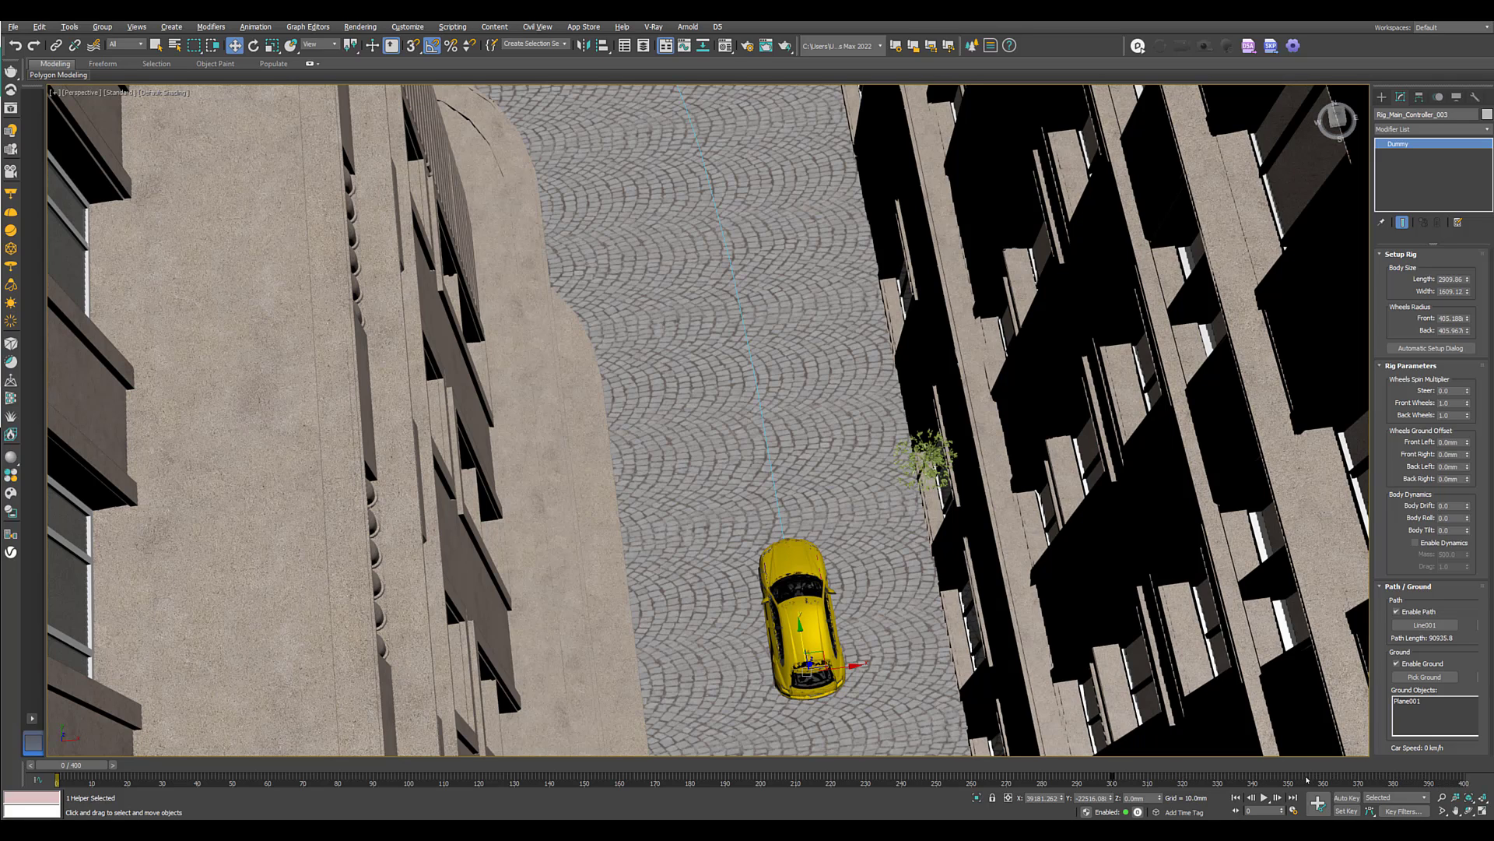
left_click_drag(1125, 780, 1075, 782)
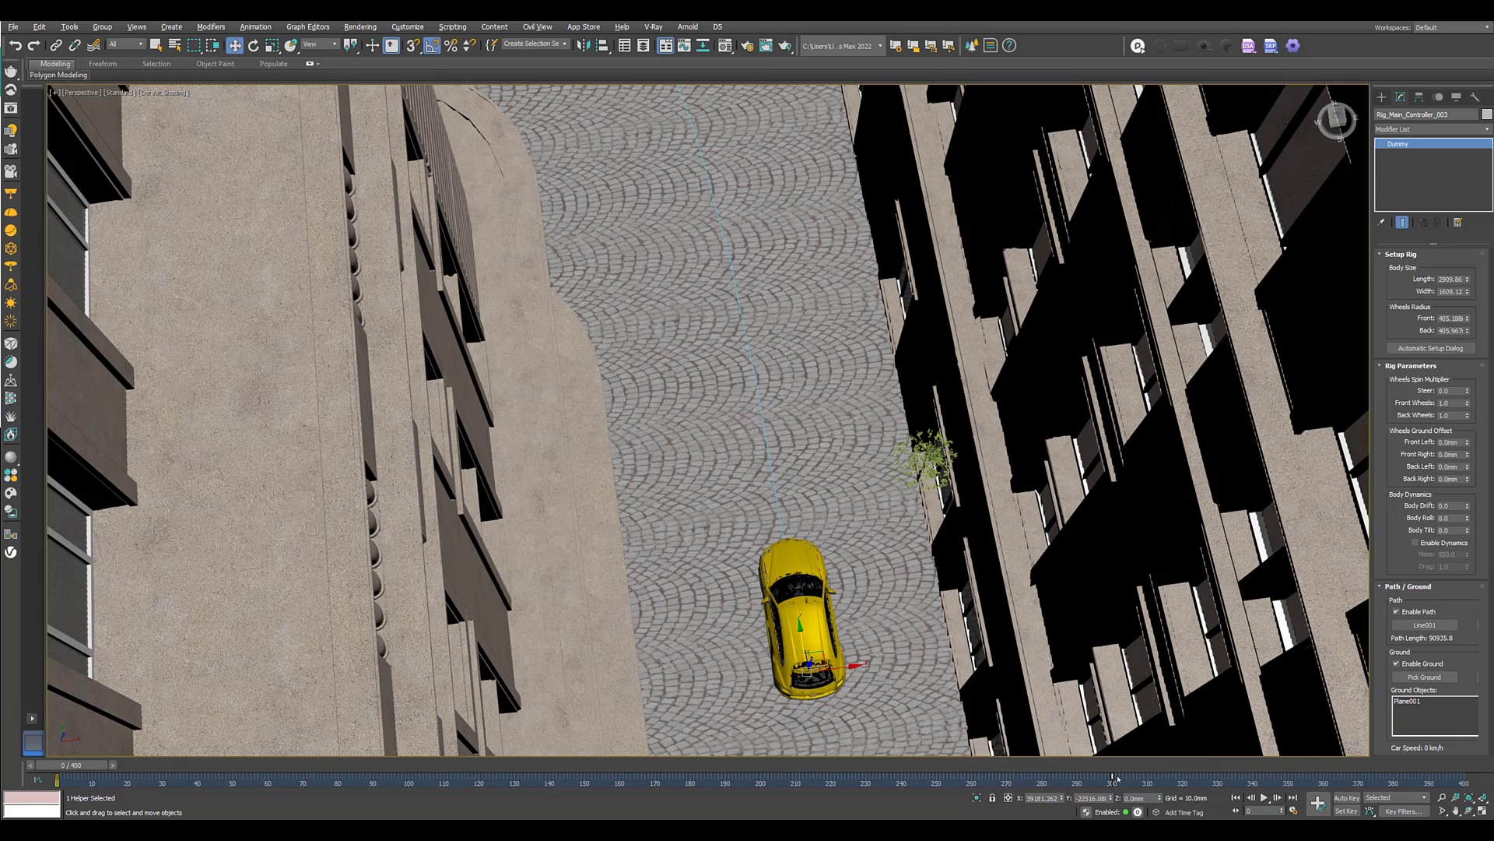
middle_click_drag(870, 608, 867, 552)
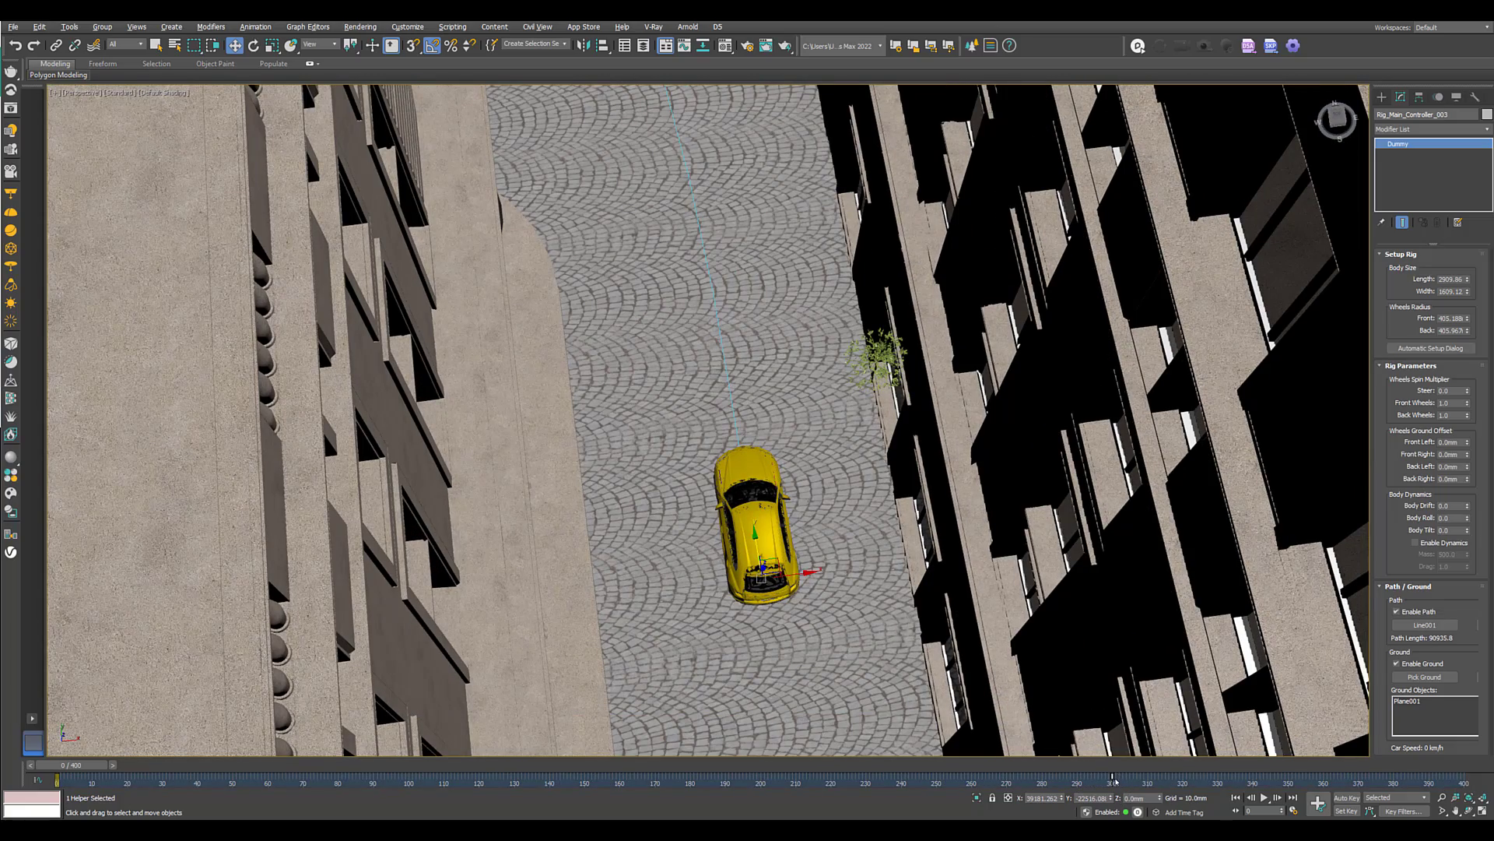
left_click_drag(1113, 777, 1215, 780)
left_click_drag(1389, 781, 1460, 779)
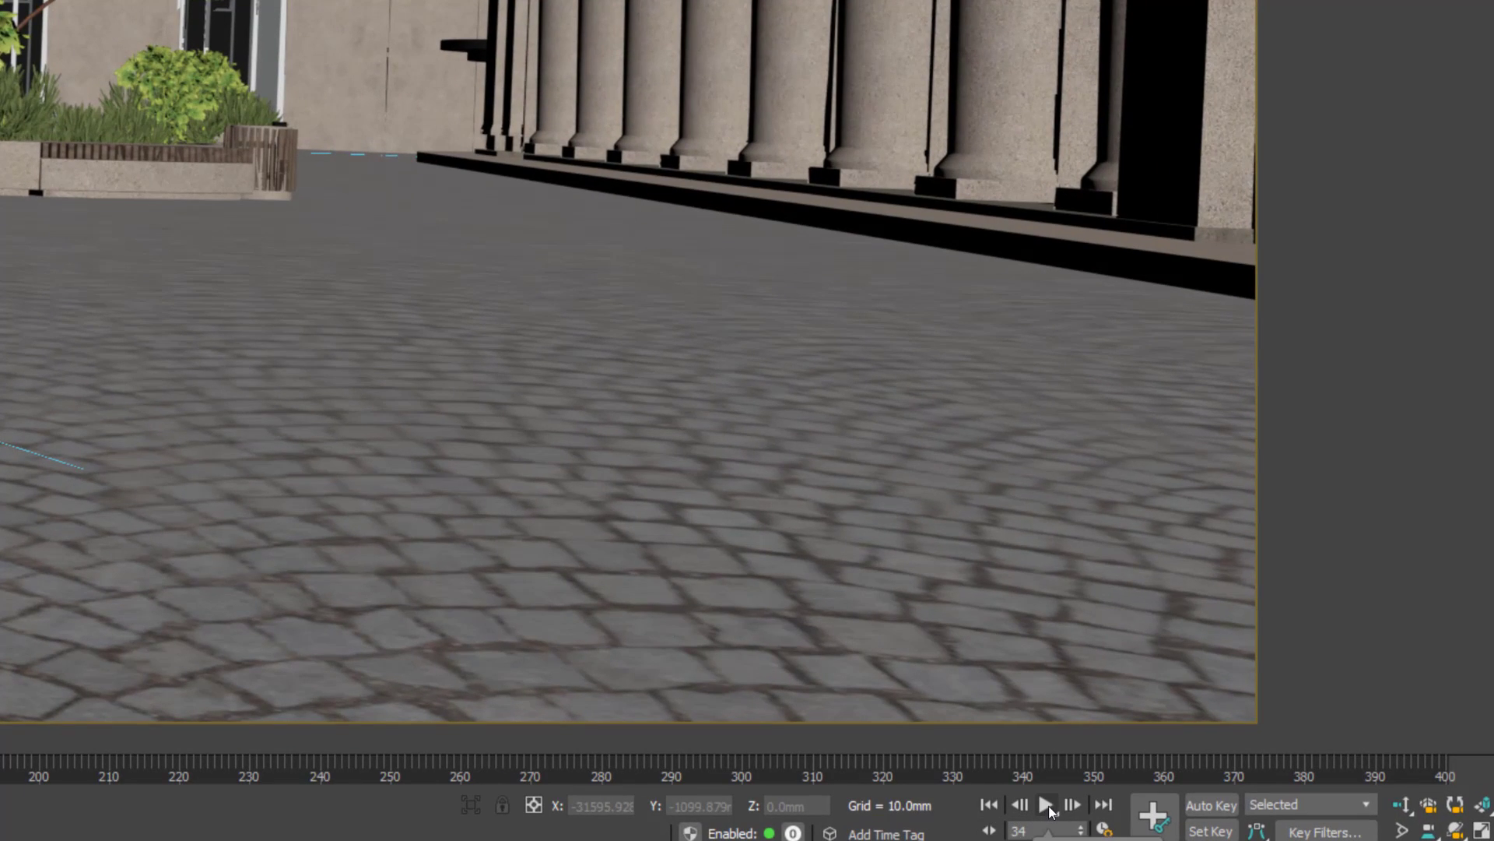
Play the car animation through the camera view, then scrub to frame 371 to examine the car's motion along the path.
left_click(1047, 806)
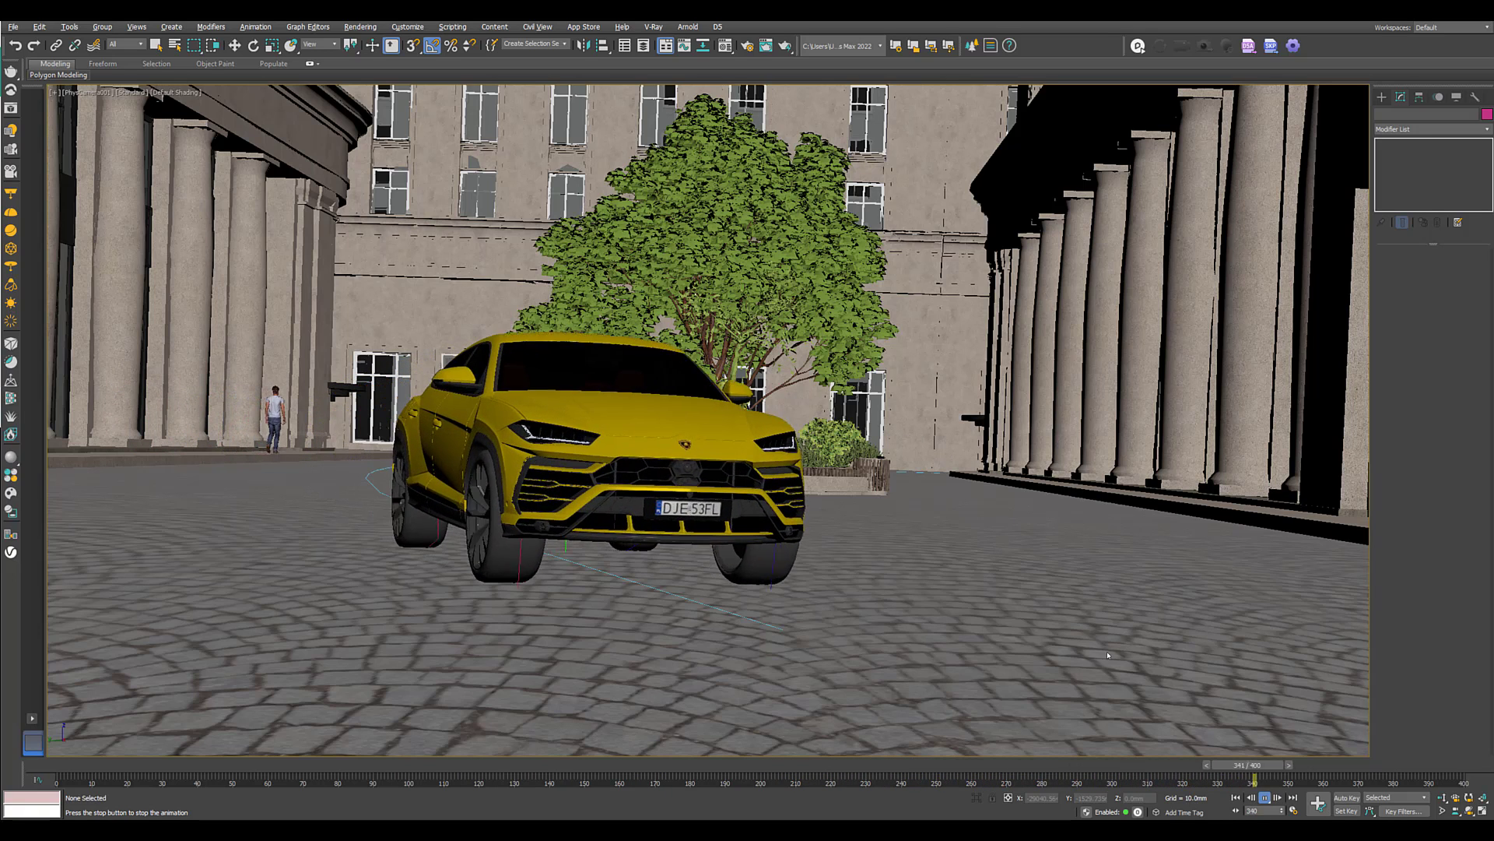
left_click_drag(1408, 765, 1285, 765)
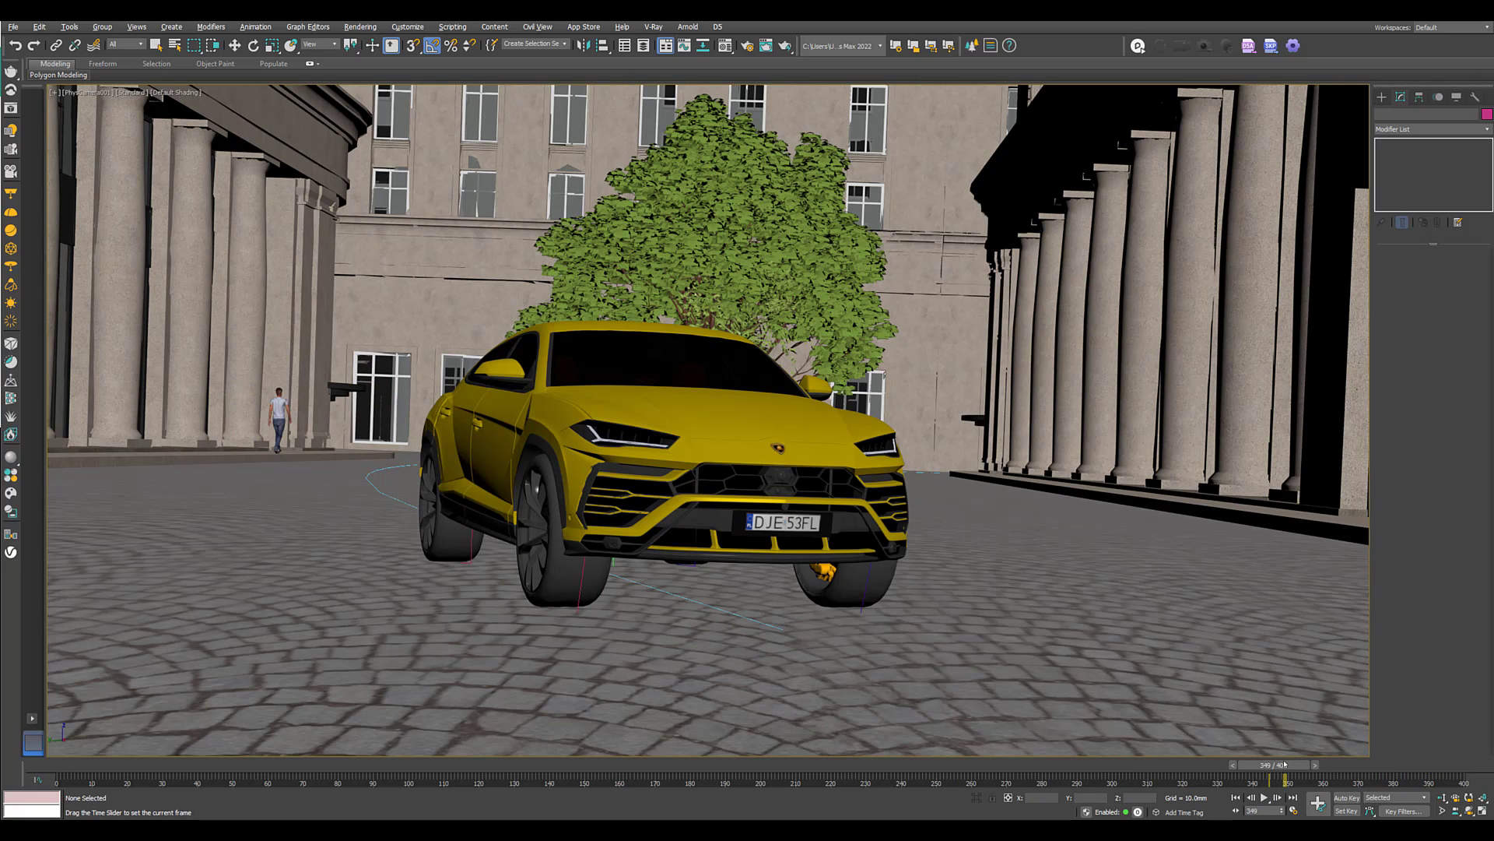
left_click_drag(1285, 764, 1360, 764)
Select the car rig's main controller beneath the car using wireframe display, and restore the shaded display.
key("F3")
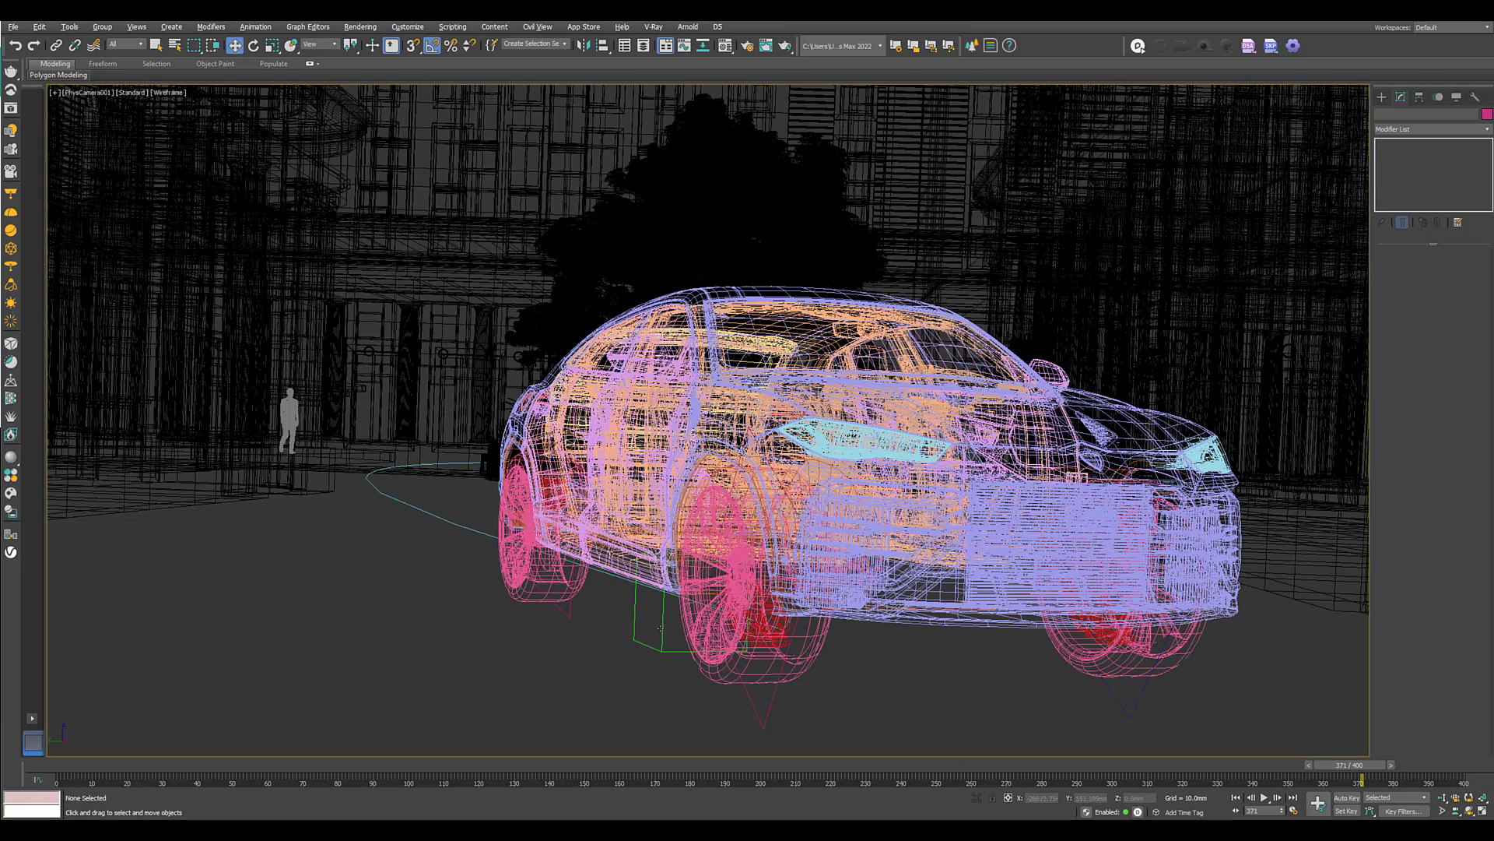
left_click(660, 627)
key("F3")
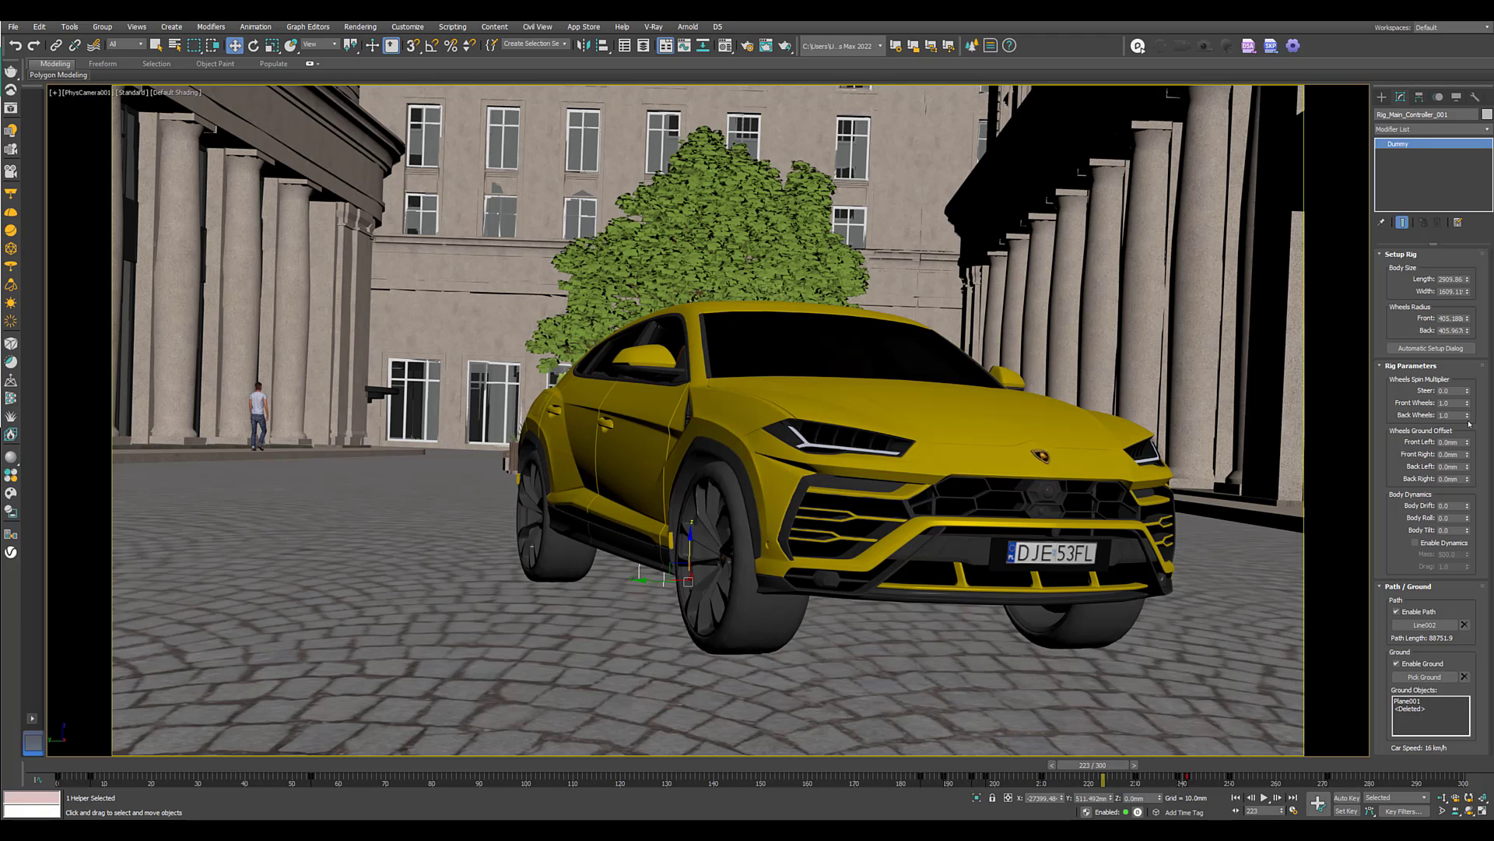
Try a large Body Drift value on the car rig at frame 217, and reset it to zero.
left_click(1450, 505)
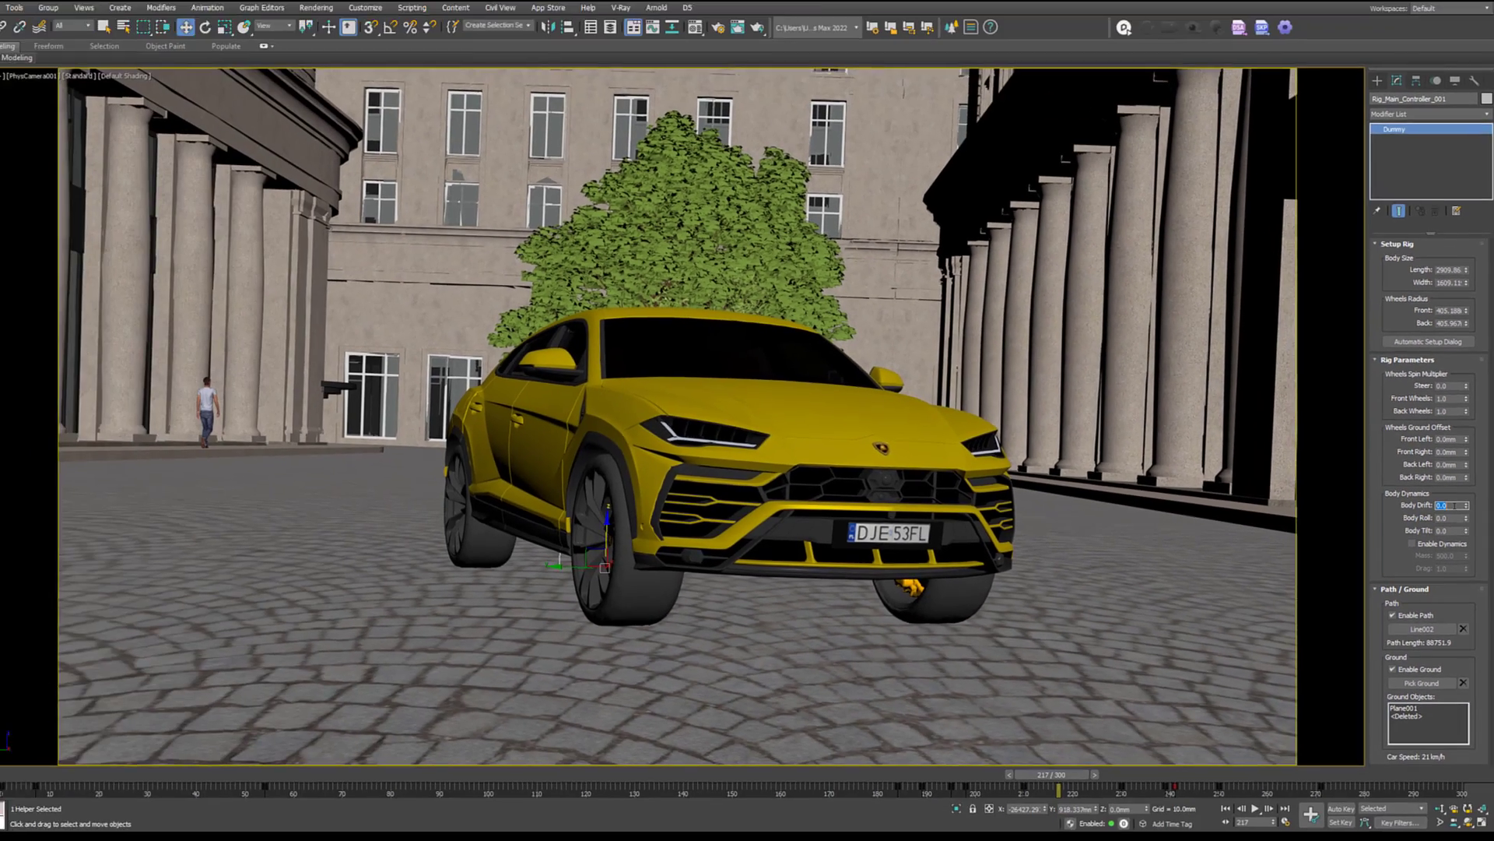
type("9")
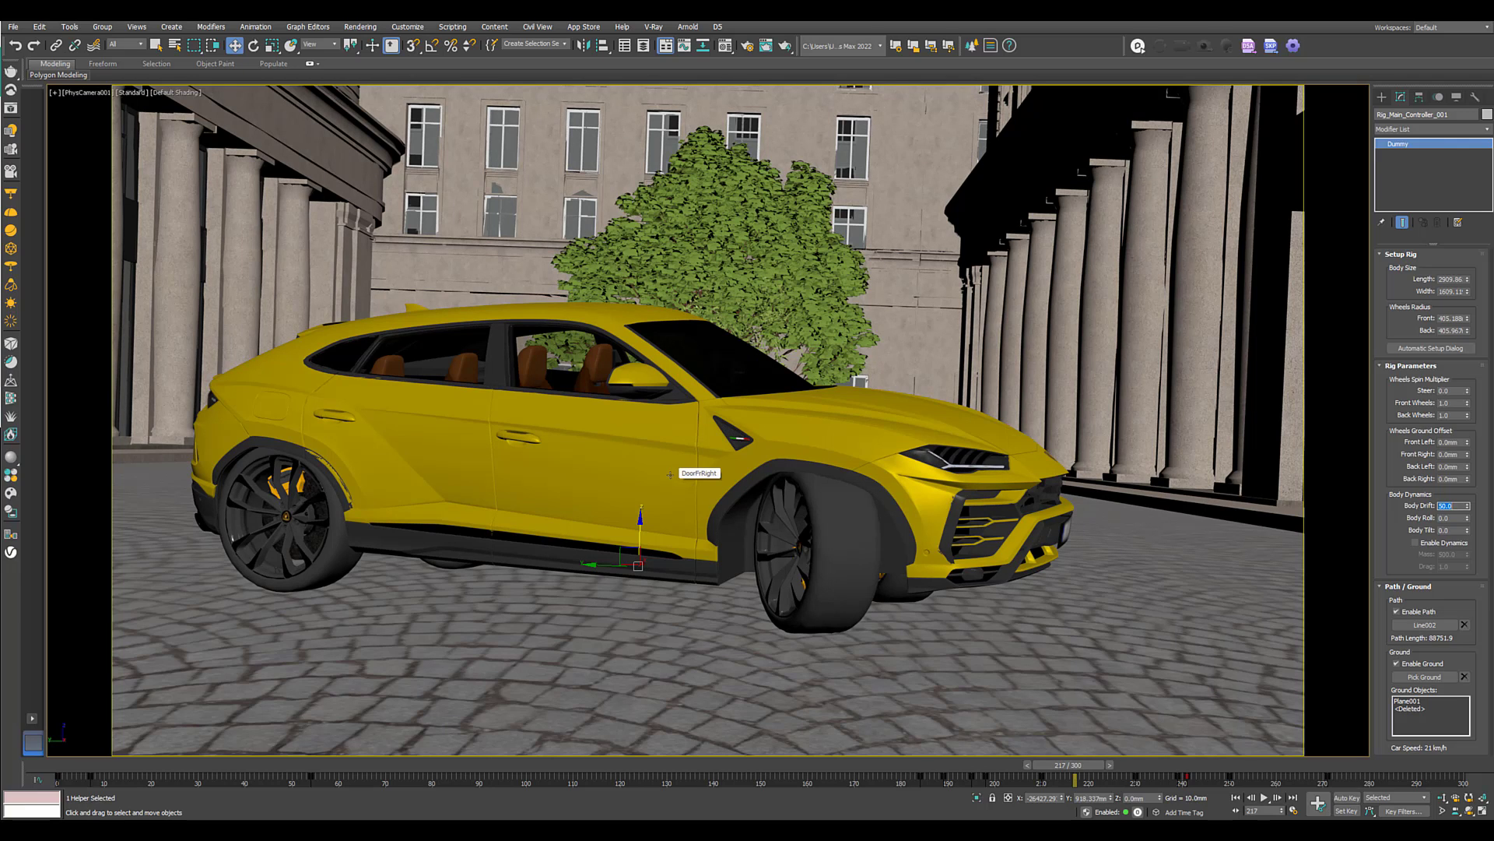
right_click(1469, 510)
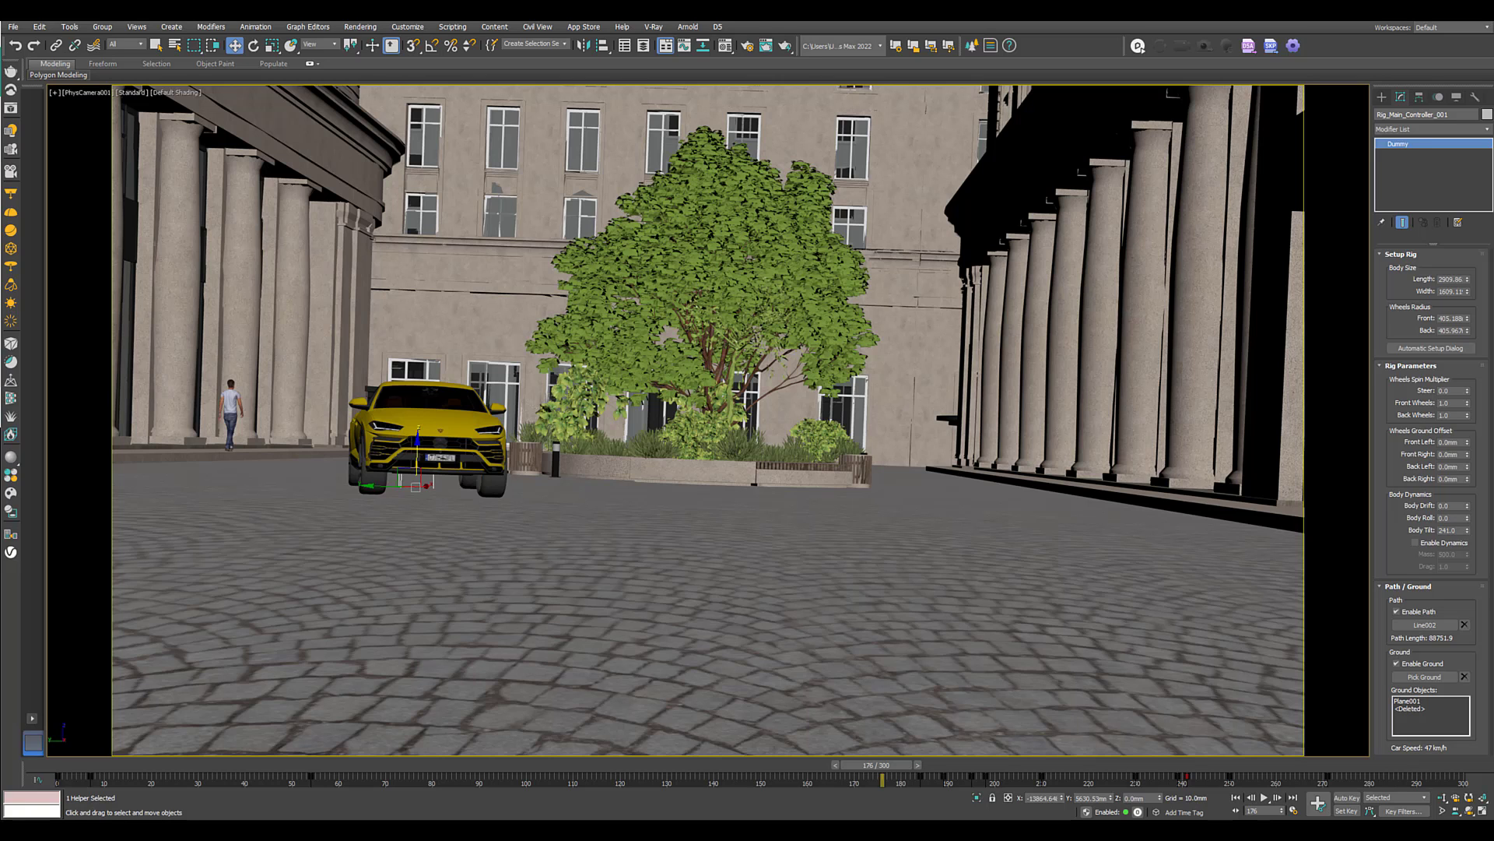
Play back the car's motion, then return to frame 211 and examine the rig's Body Tilt value.
left_click(1264, 797)
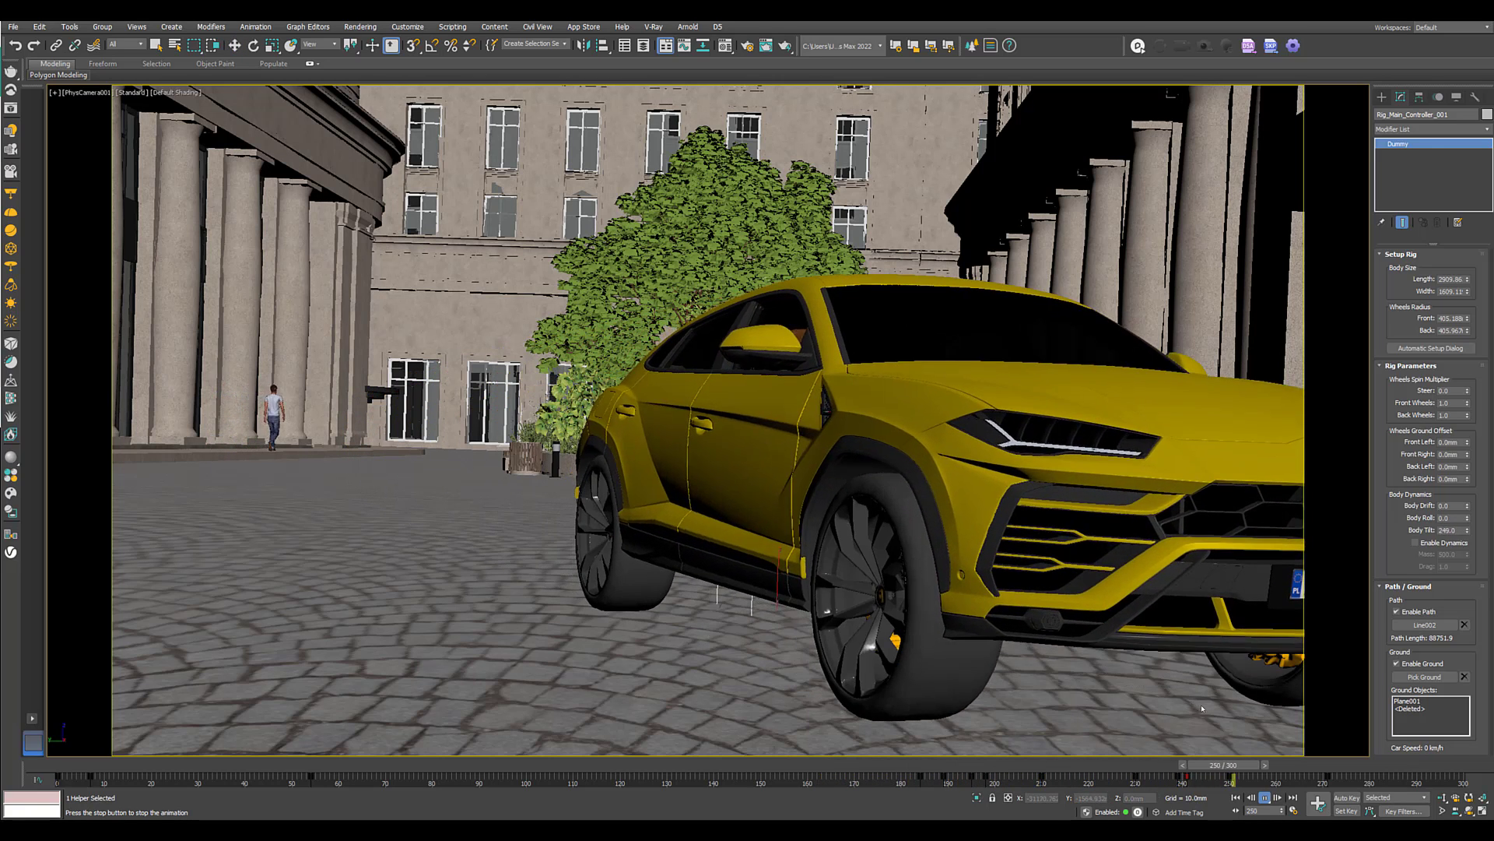
left_click(1265, 797)
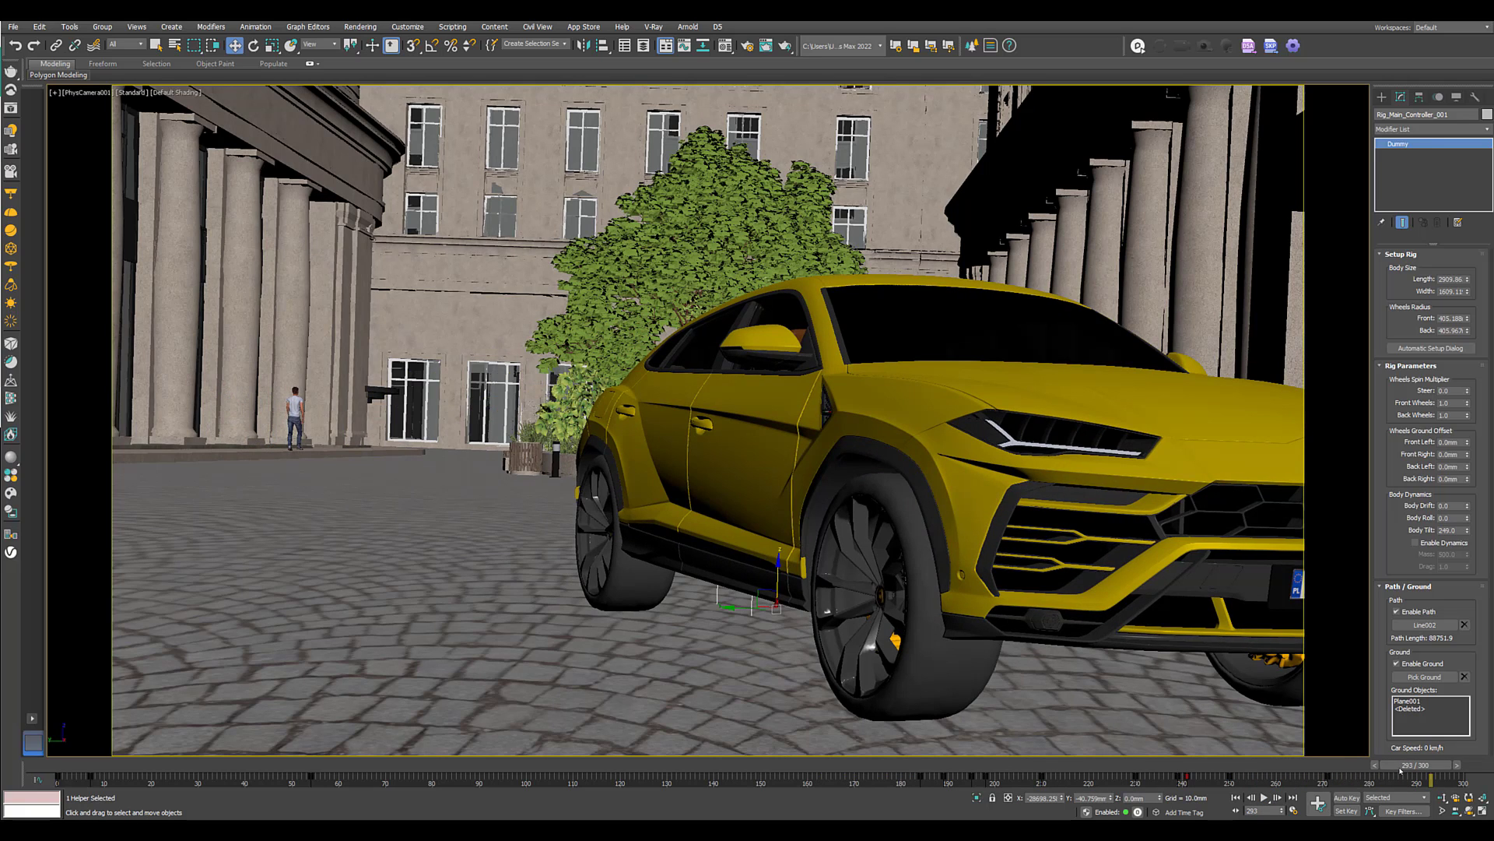
left_click_drag(1418, 765, 1039, 765)
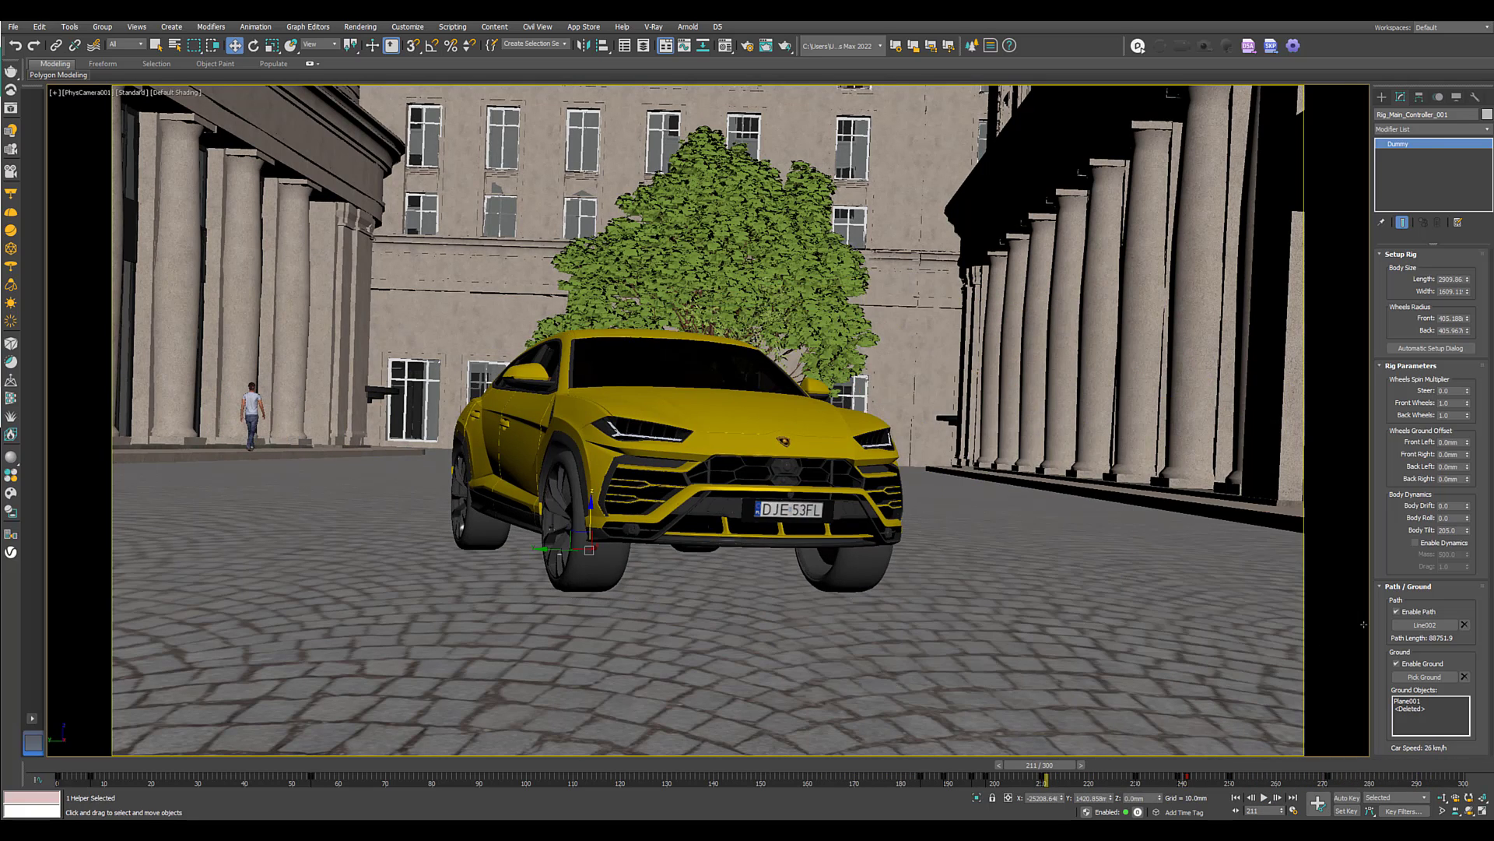
double_click(1454, 530)
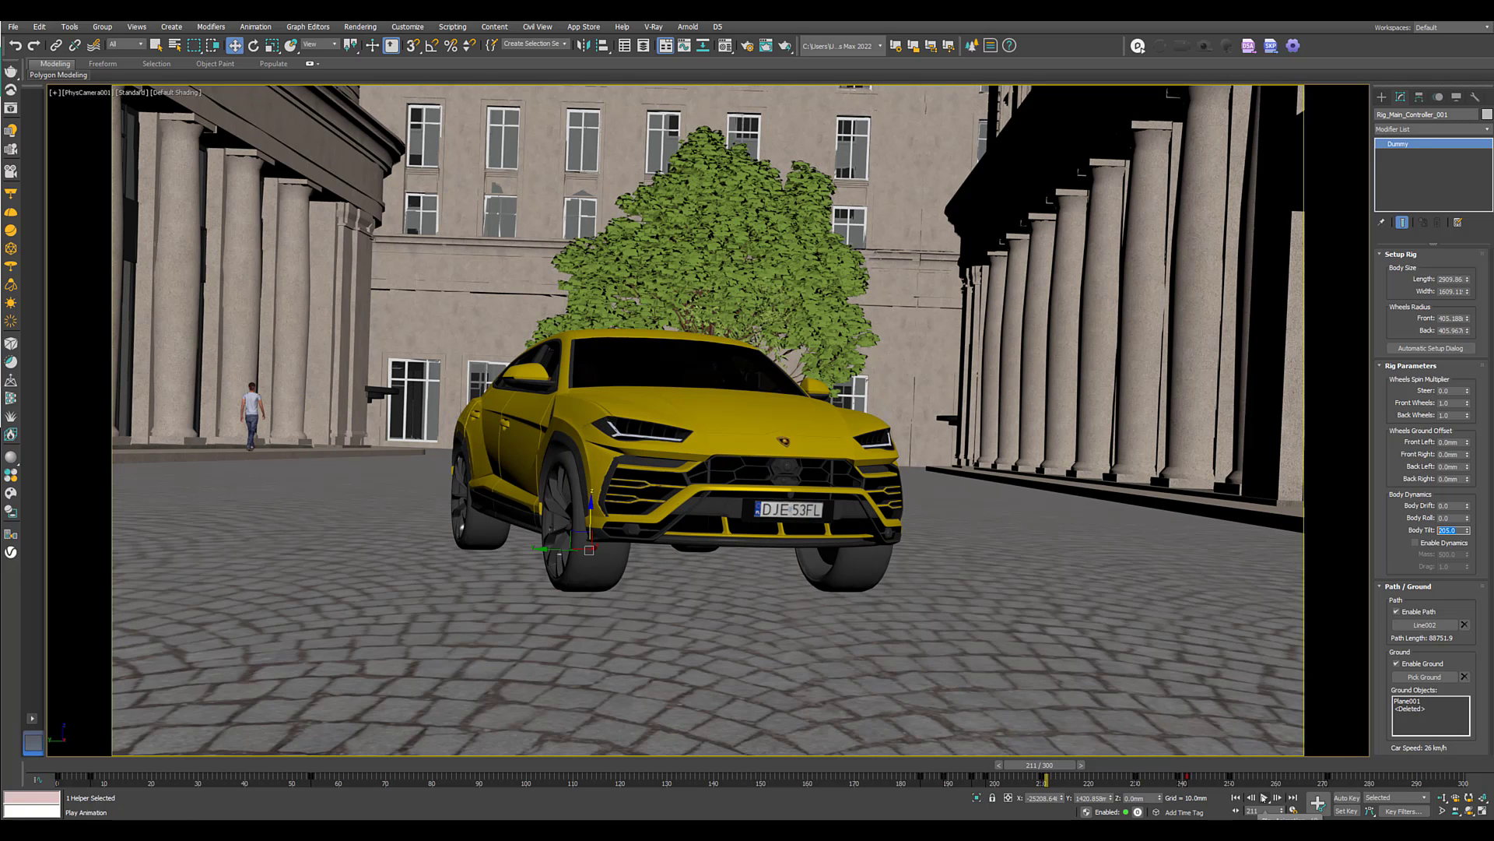
Play the full scene animation with the added background car, then scrub onward from frame 243 to review the end.
left_click(1265, 797)
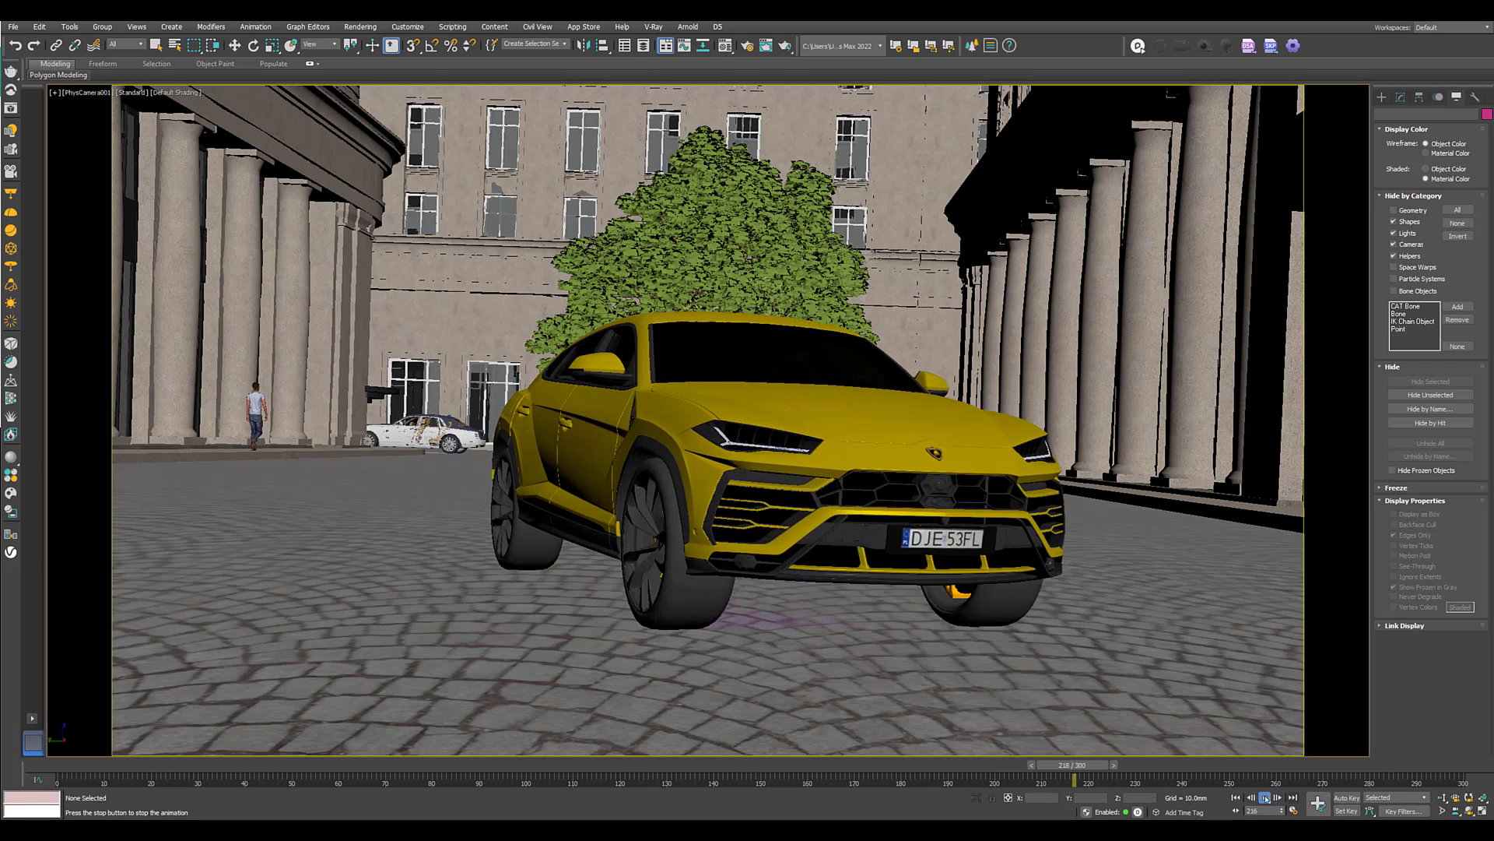
left_click(1265, 797)
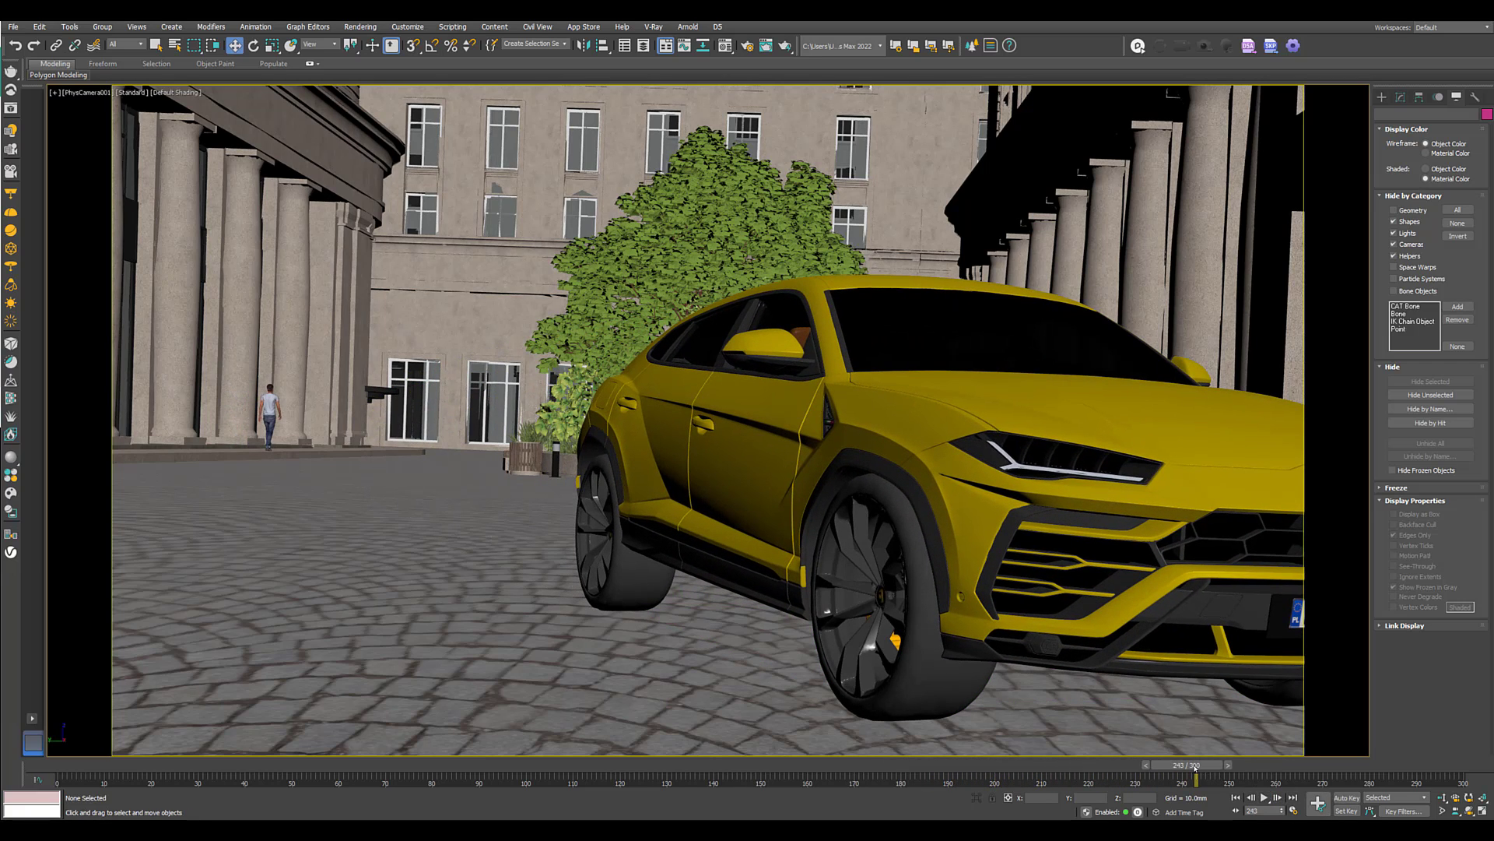
left_click_drag(1195, 767, 1298, 767)
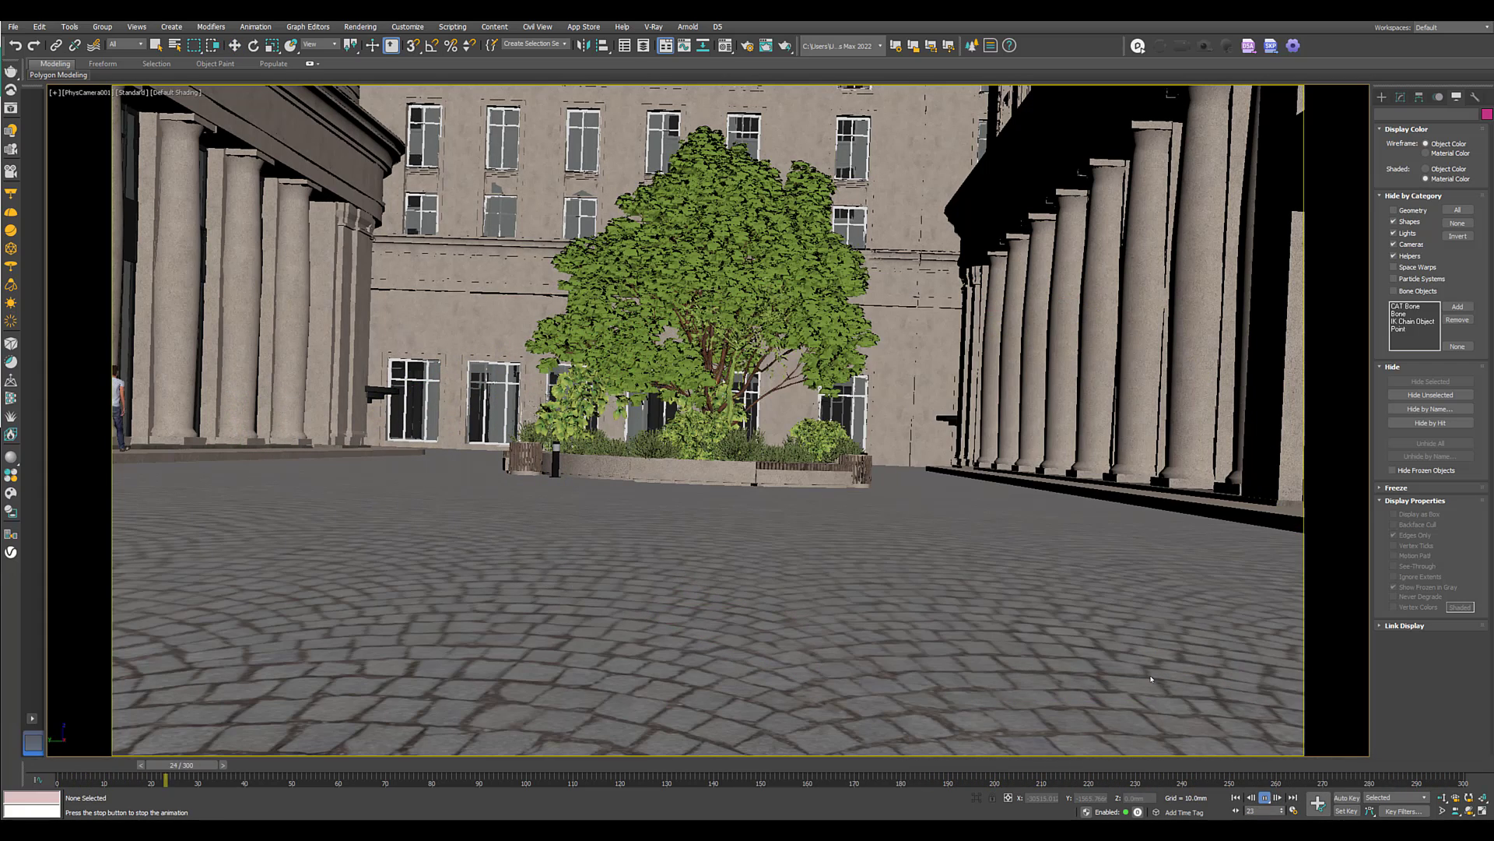